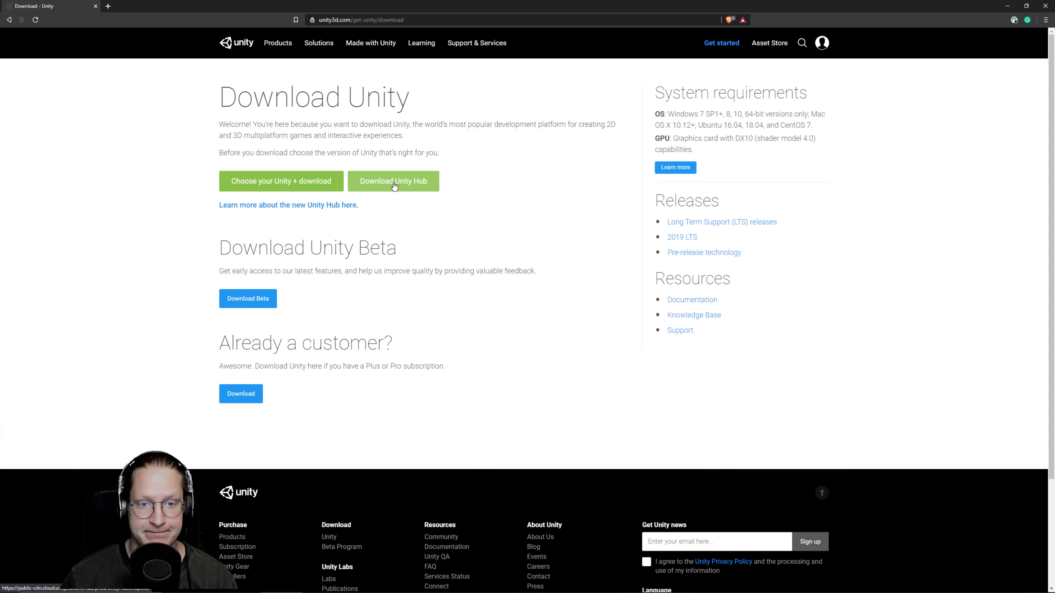
- Download Unity Hub, switch to it, and return from its preferences to the project list
left_click(394, 186)
left_click(429, 285)
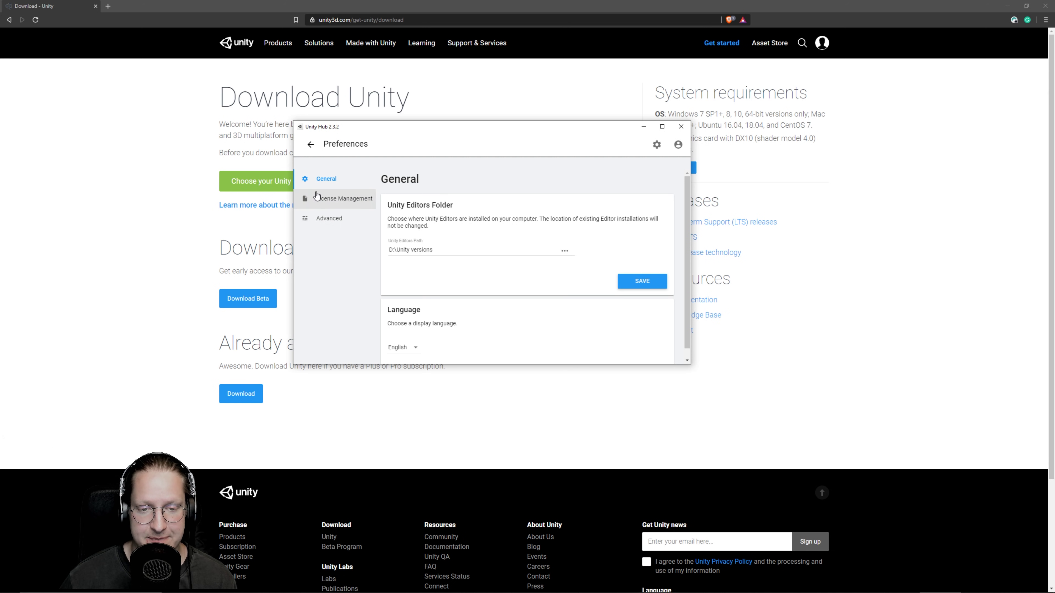
left_click(310, 144)
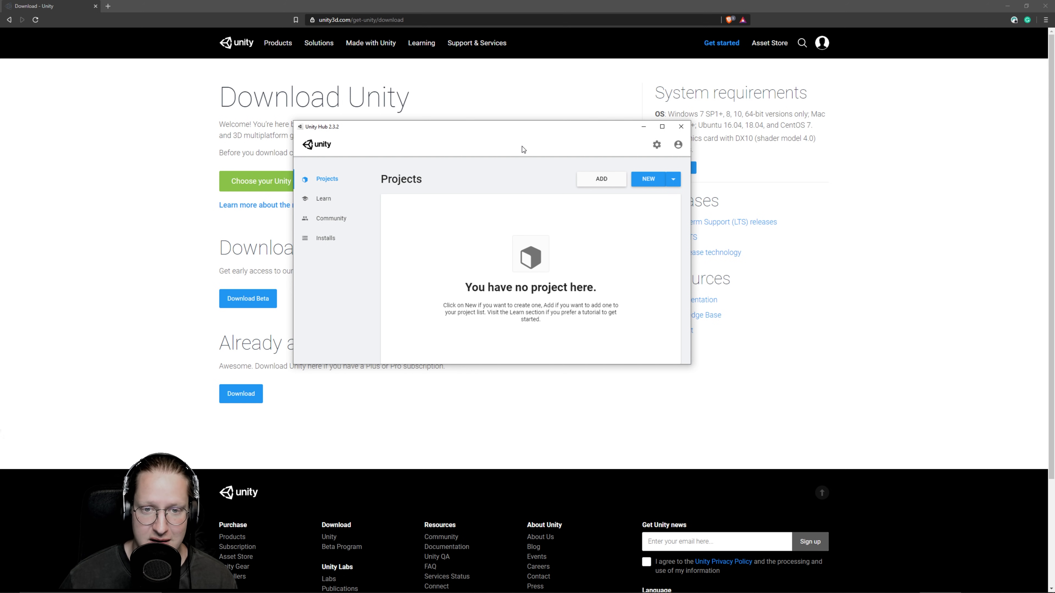
- Bring up the Unity ID sign-in form and follow its option for creating a new account
left_click(678, 145)
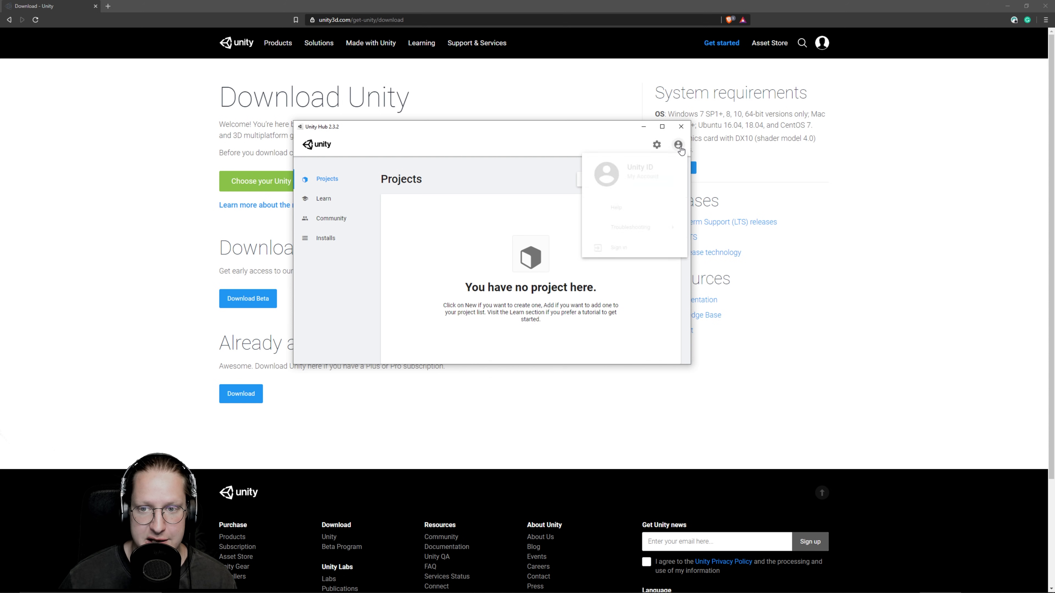
mouse_move(682, 234)
left_click(627, 247)
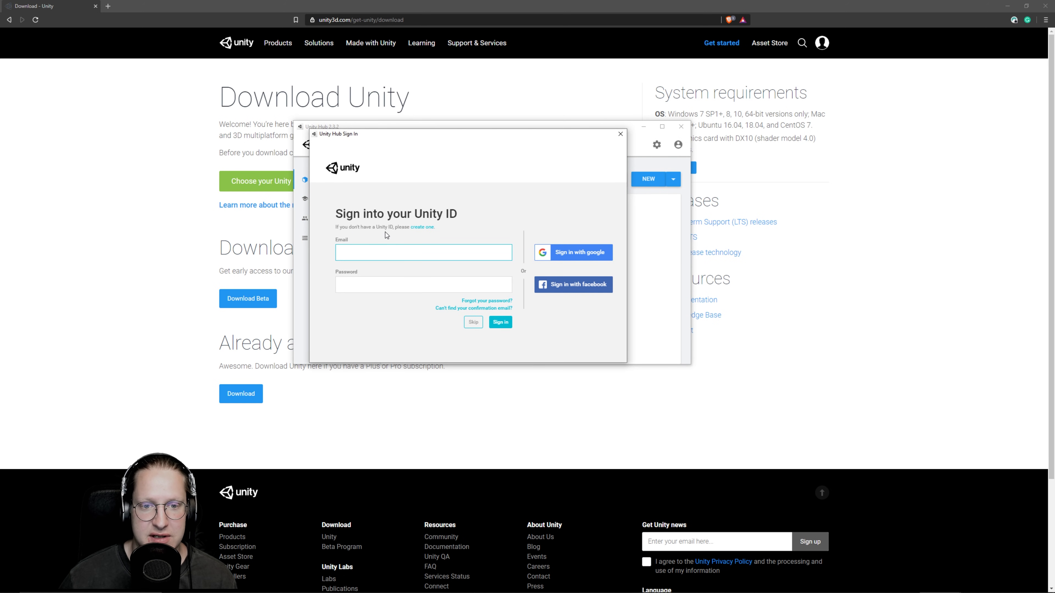
left_click(420, 230)
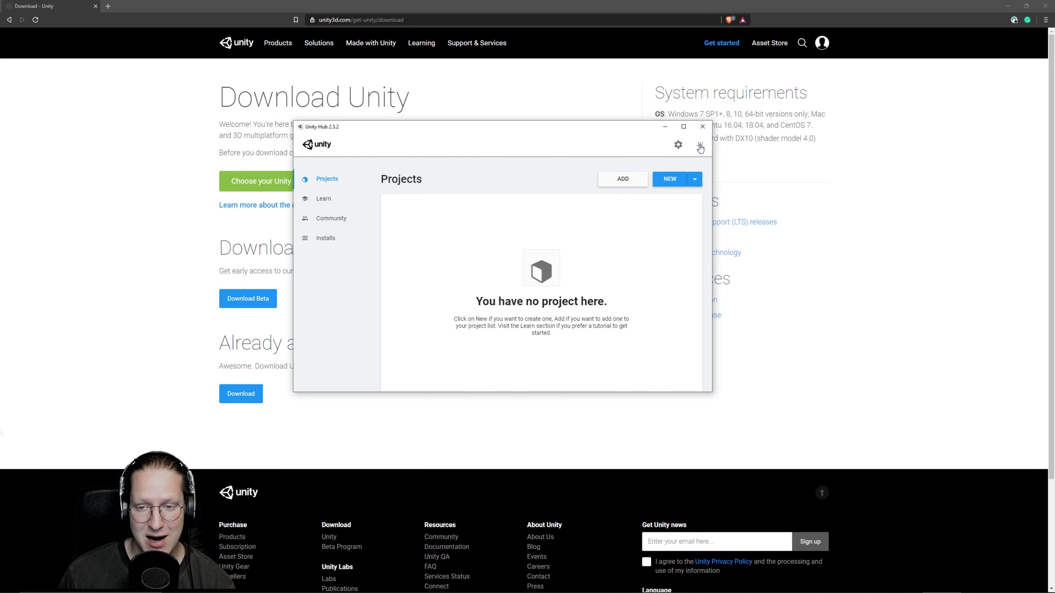
- Check the active license in the Hub's License Management preferences and return to the project list
left_click(678, 146)
left_click(341, 199)
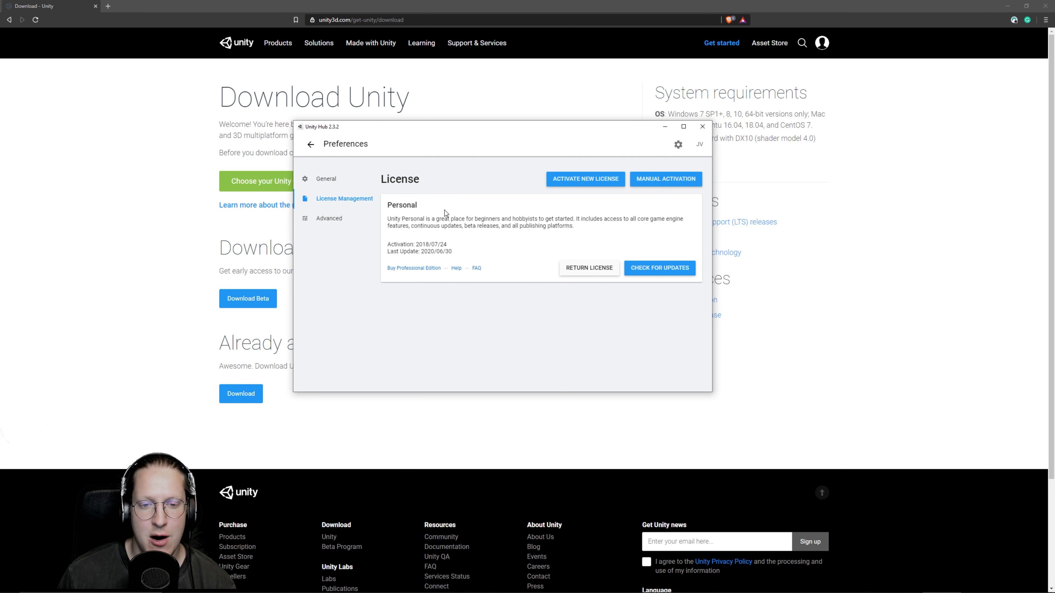
left_click(311, 145)
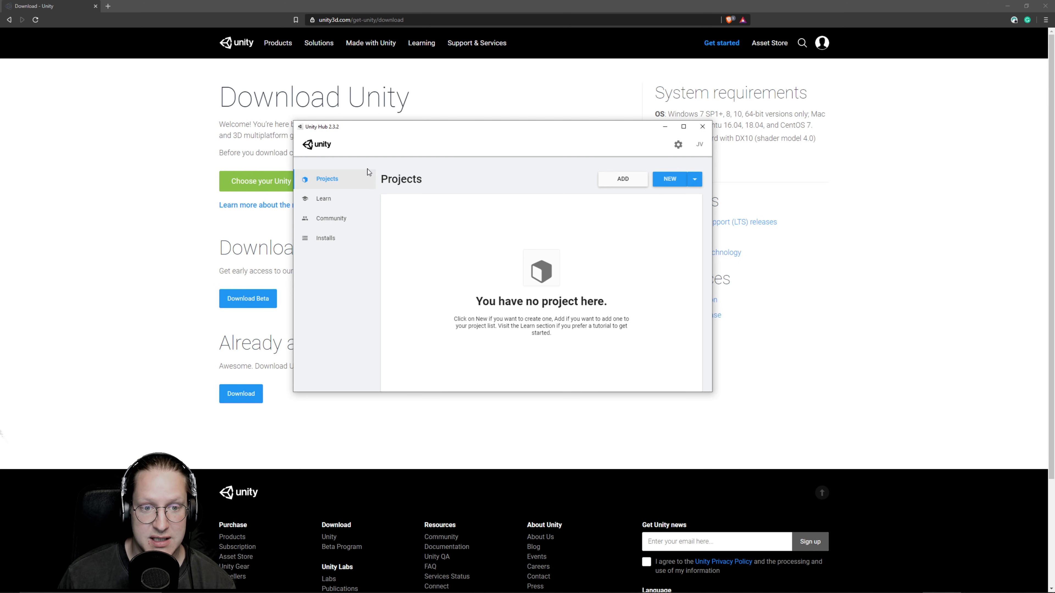
left_click(676, 146)
left_click(313, 144)
- Start adding a new editor install and choose the Unity 2019.4.1f1 (LTS) release
left_click(370, 243)
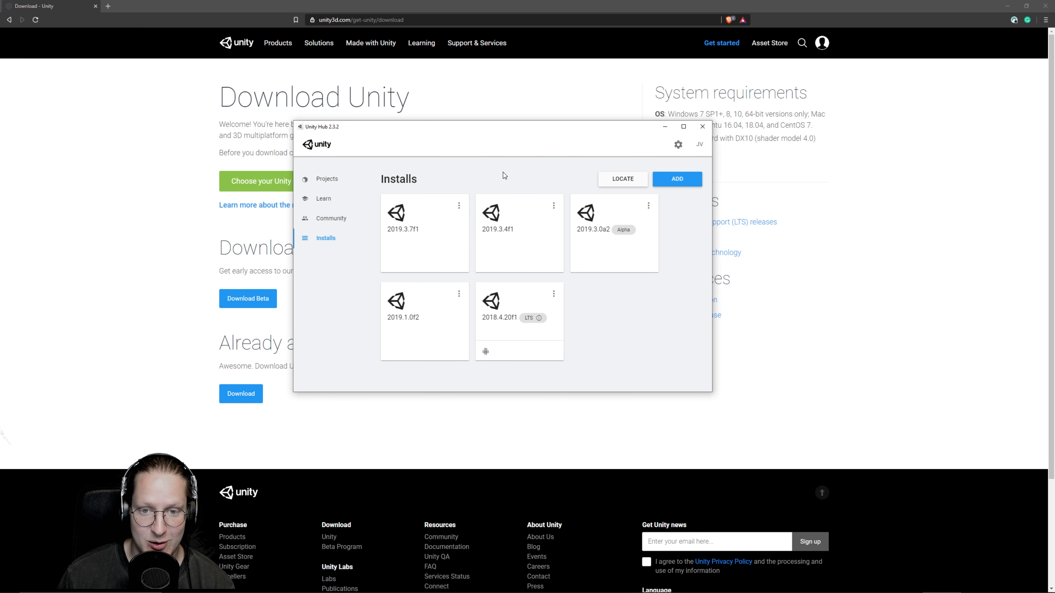
left_click(680, 179)
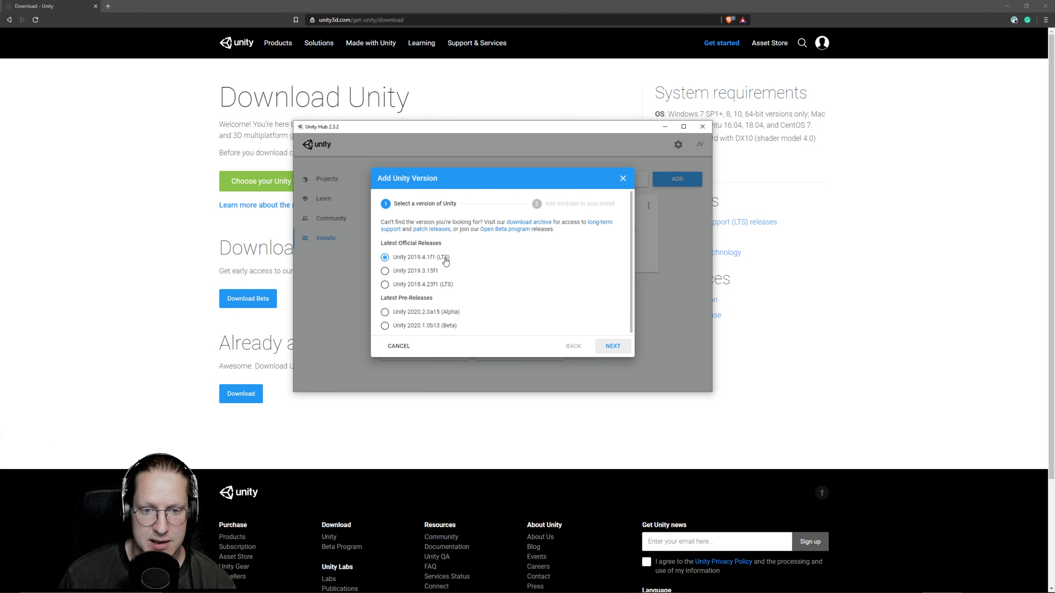
left_click(610, 346)
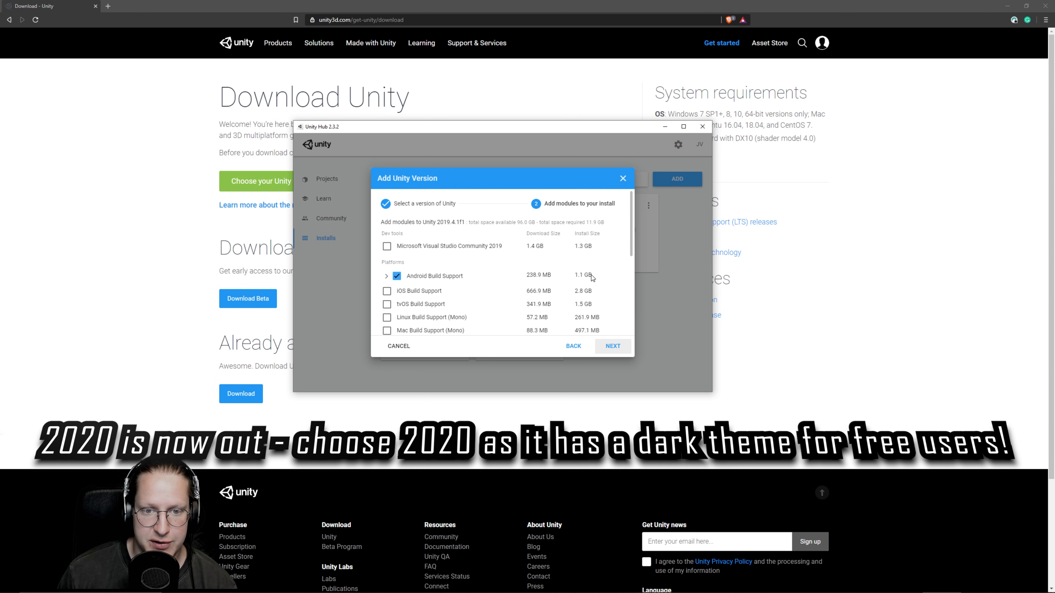
- Review the installable modules, including Visual Studio Community 2019, the Android Build Support components, documentation and language packs
left_click(386, 247)
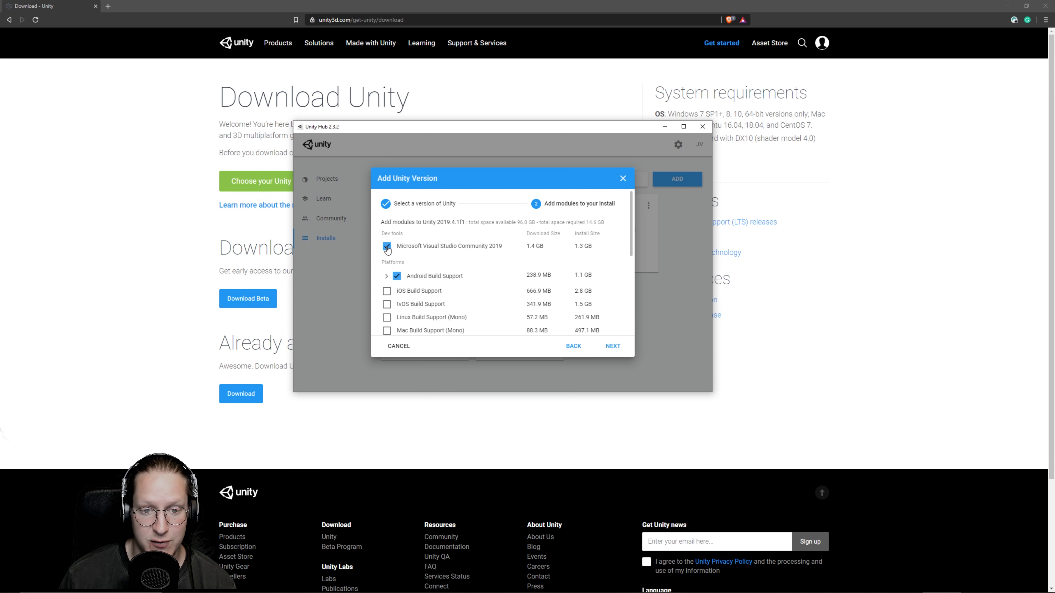
left_click(387, 249)
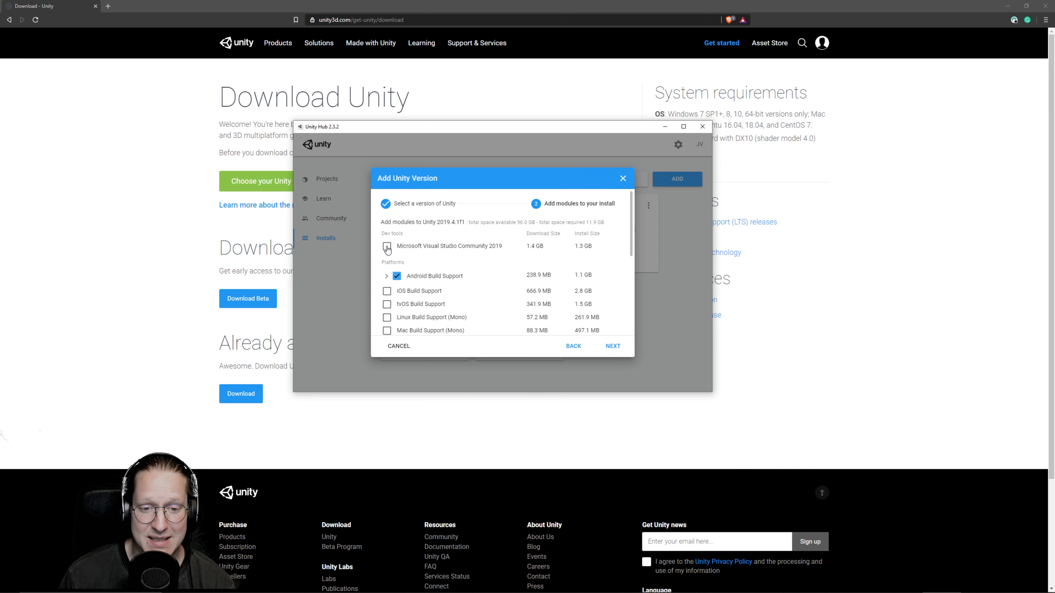
left_click(386, 277)
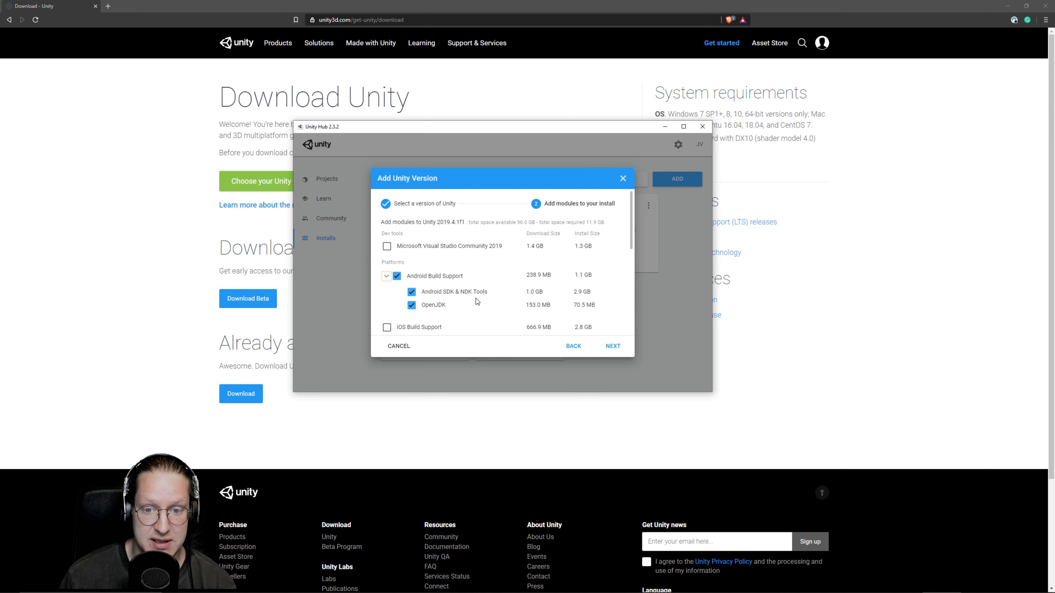
scroll(477, 302, "down", 10)
scroll(478, 301, "up", 8)
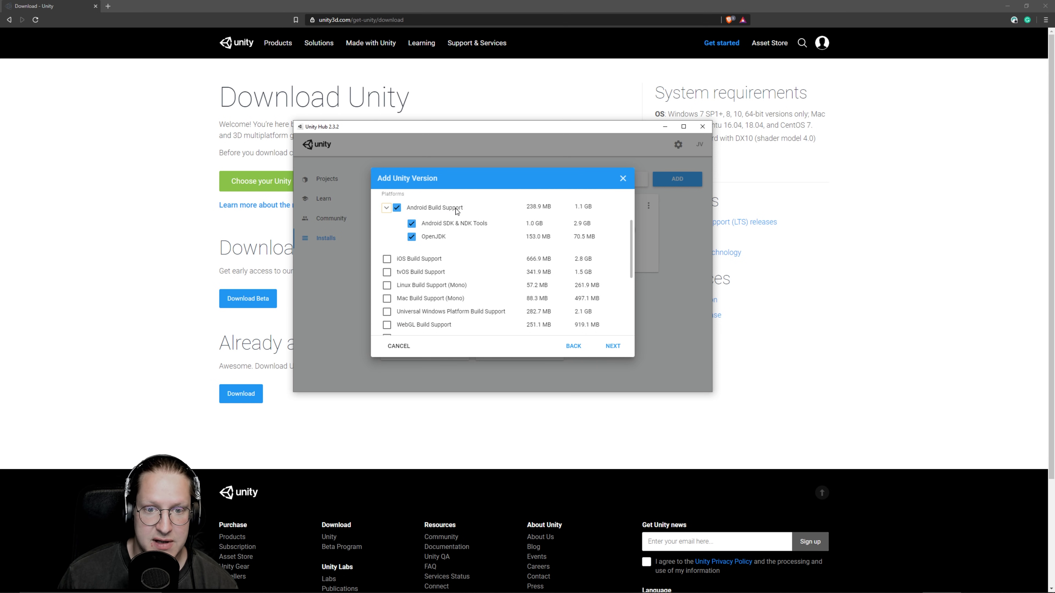
scroll(465, 287, "down", 8)
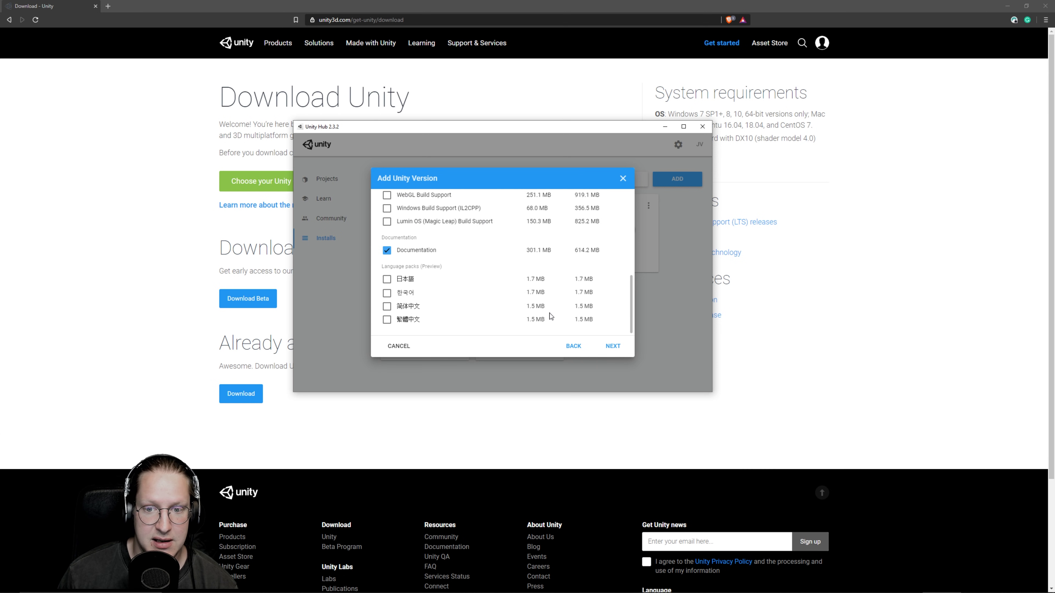
- Proceed with the selected modules and accept the Android SDK and NDK license terms to start the installation
left_click(614, 347)
left_click(358, 326)
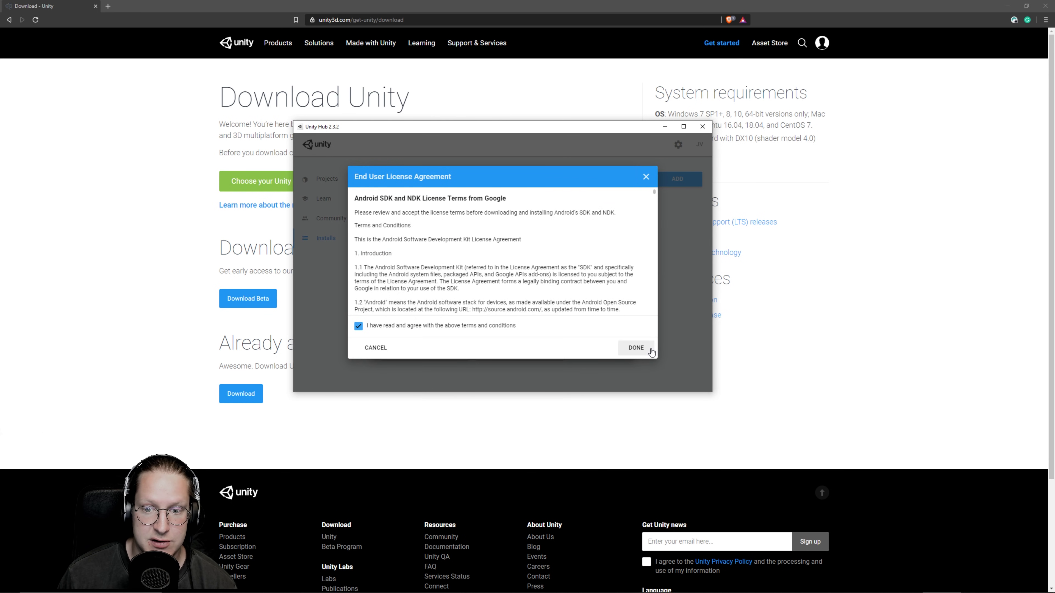
left_click(636, 348)
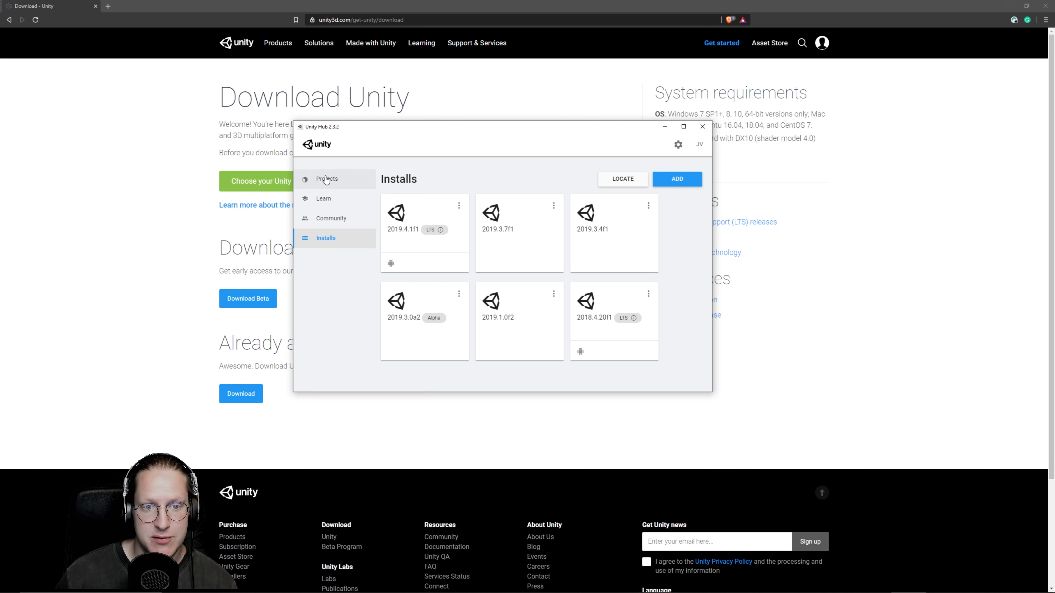
- Create a new project named Virtual Apartment from the 3D template in the E:\ location
left_click(344, 183)
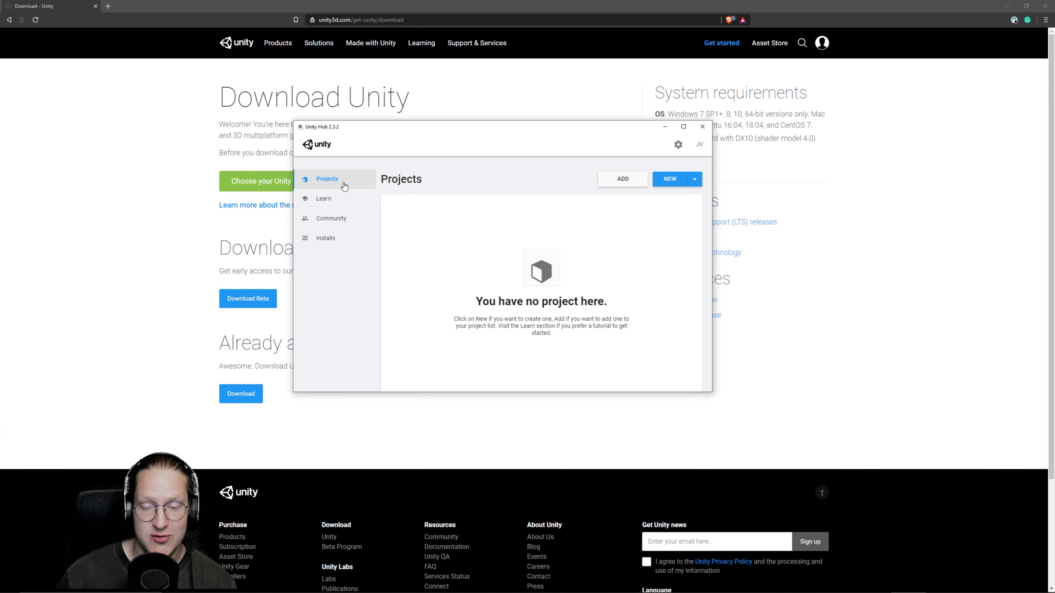
left_click(670, 180)
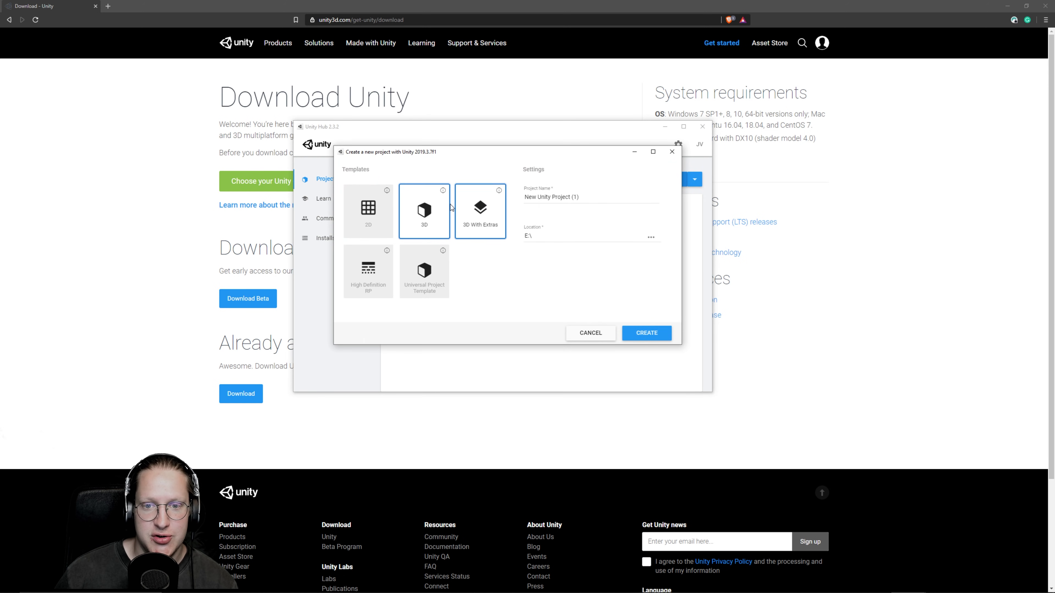
left_click_drag(578, 197, 488, 191)
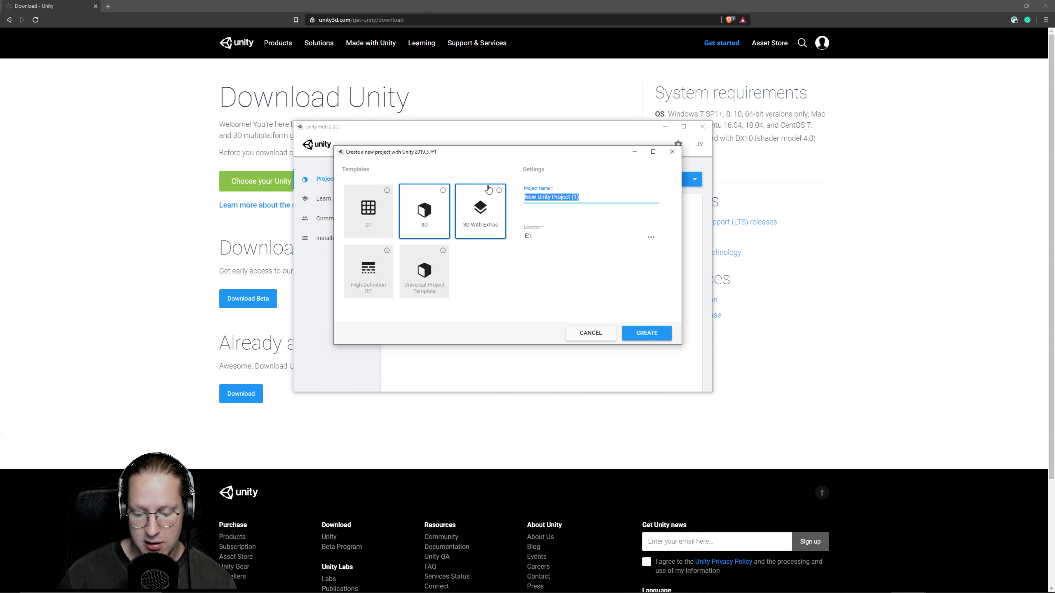
key("BackSpace")
type("Virtual ")
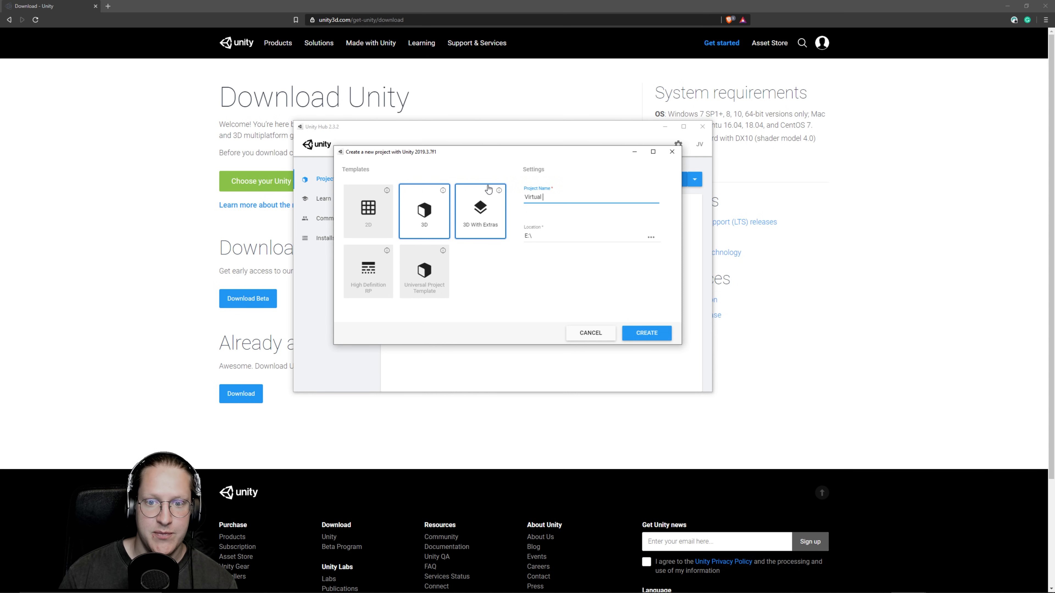
type("Apartment")
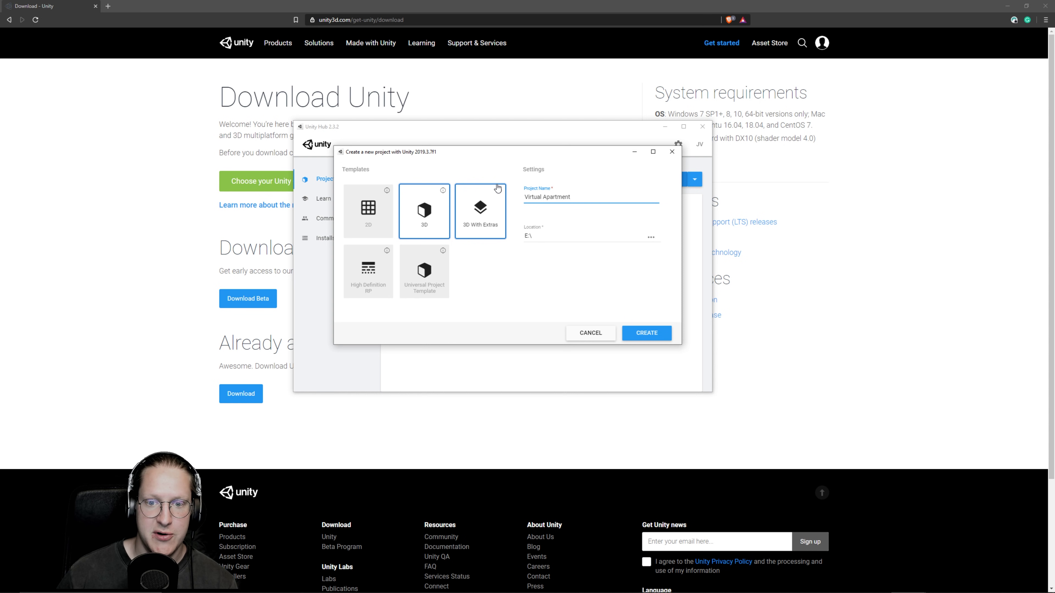
left_click(652, 334)
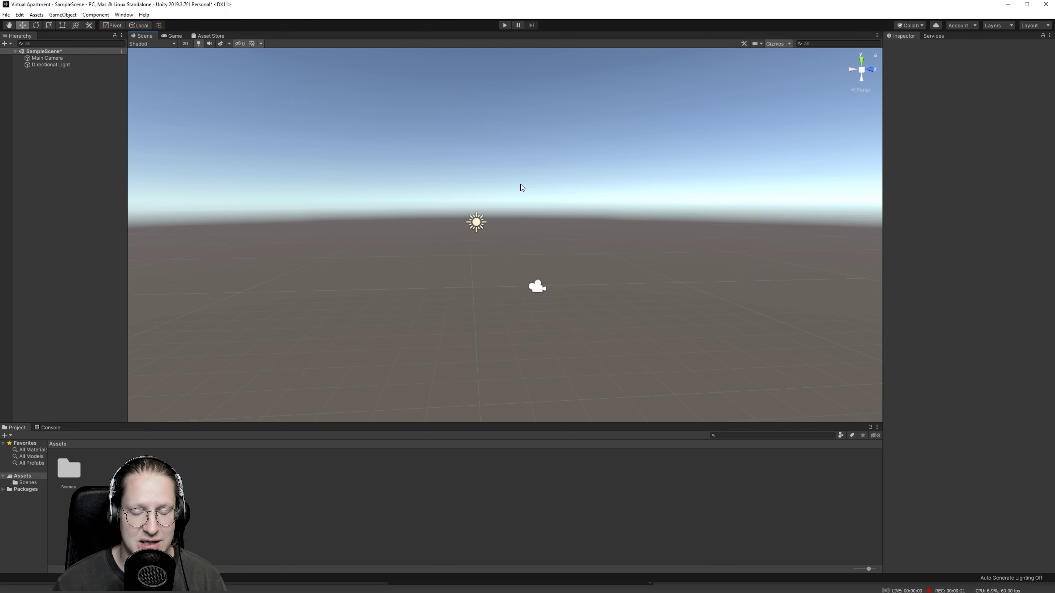
- Inspect the directional light and the main camera in the scene, and compare the Scene view with the Game view
left_click(490, 224)
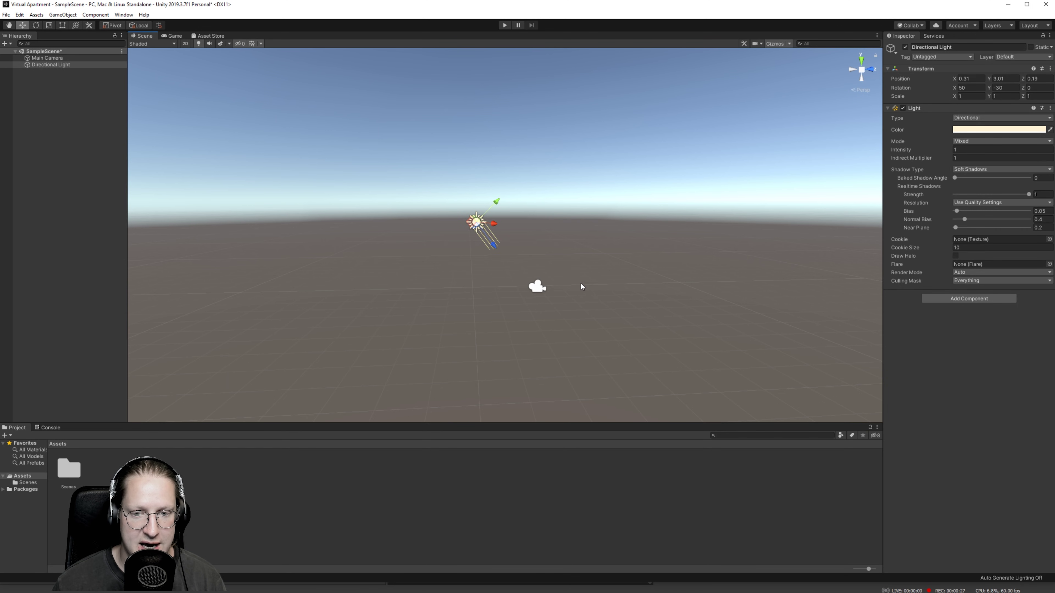
left_click(537, 286)
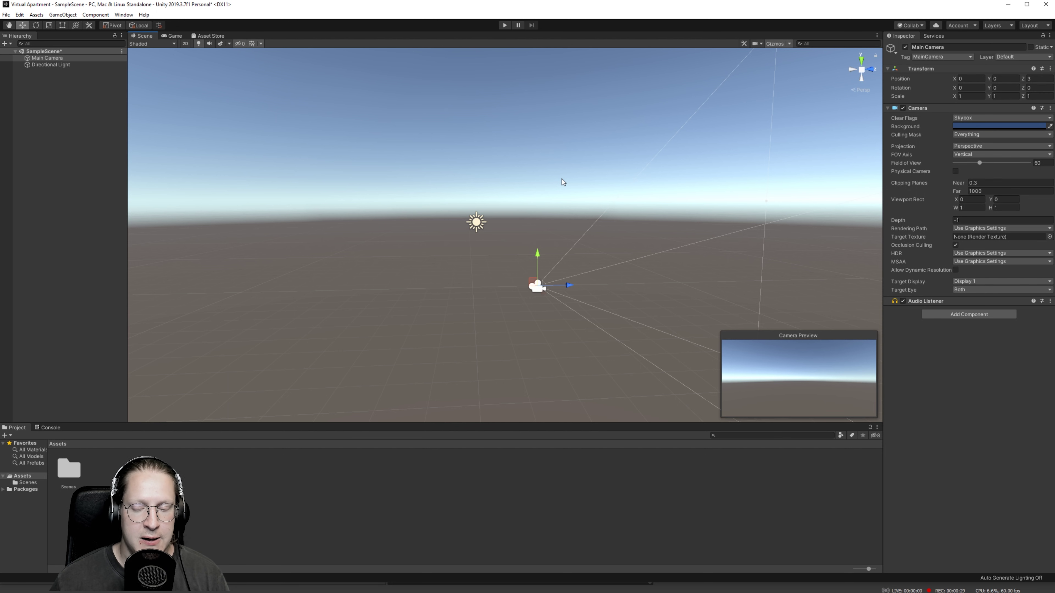
left_click(545, 257)
left_click(540, 287)
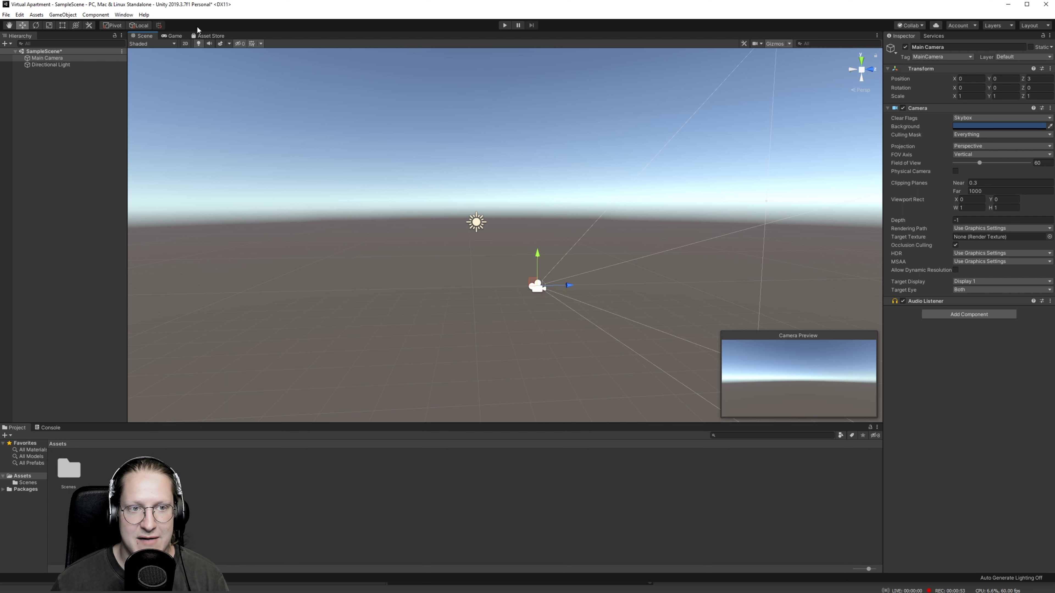
left_click(172, 36)
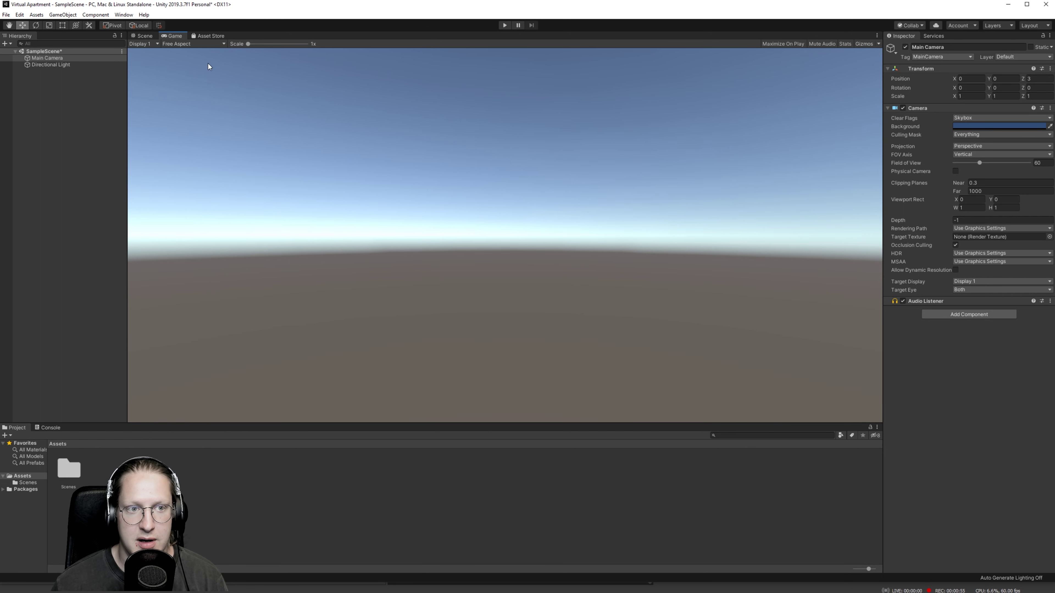
left_click(144, 36)
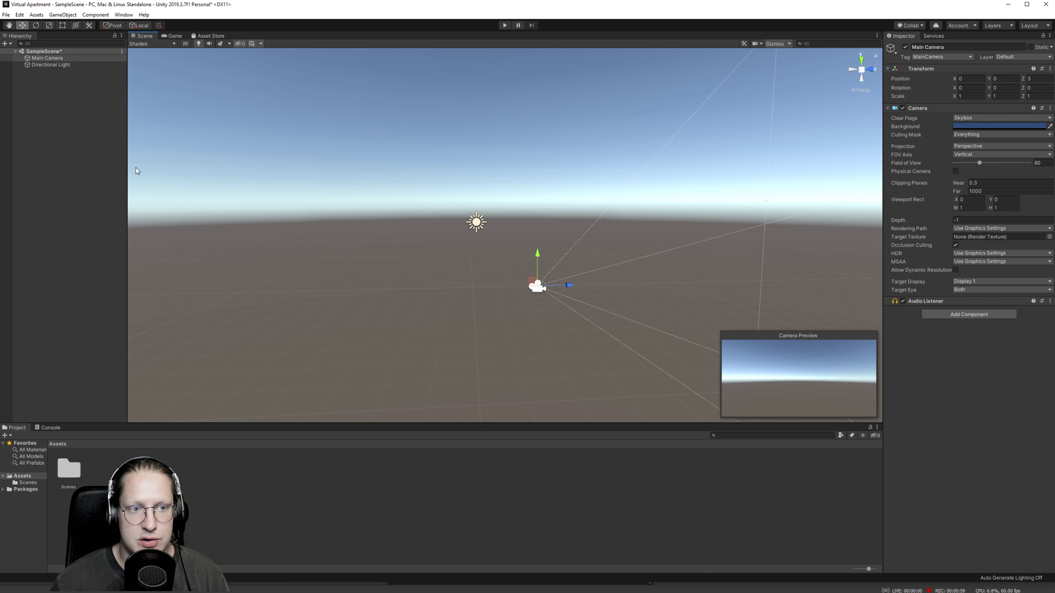
- Look through the Main Camera and Directional Light entries in the scene's object hierarchy, leaving nothing selected
left_click(64, 142)
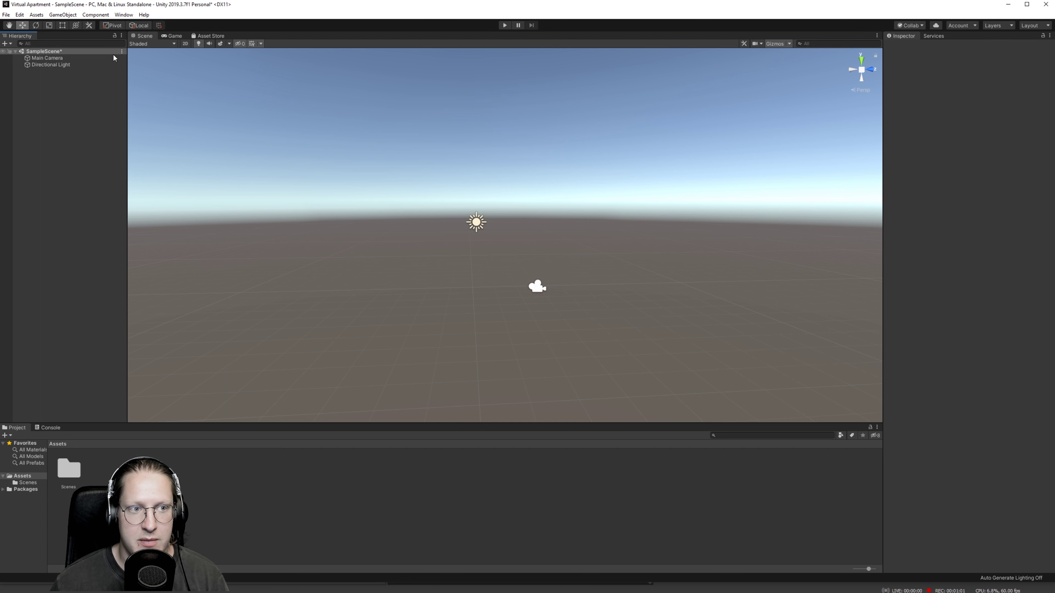
left_click(53, 59)
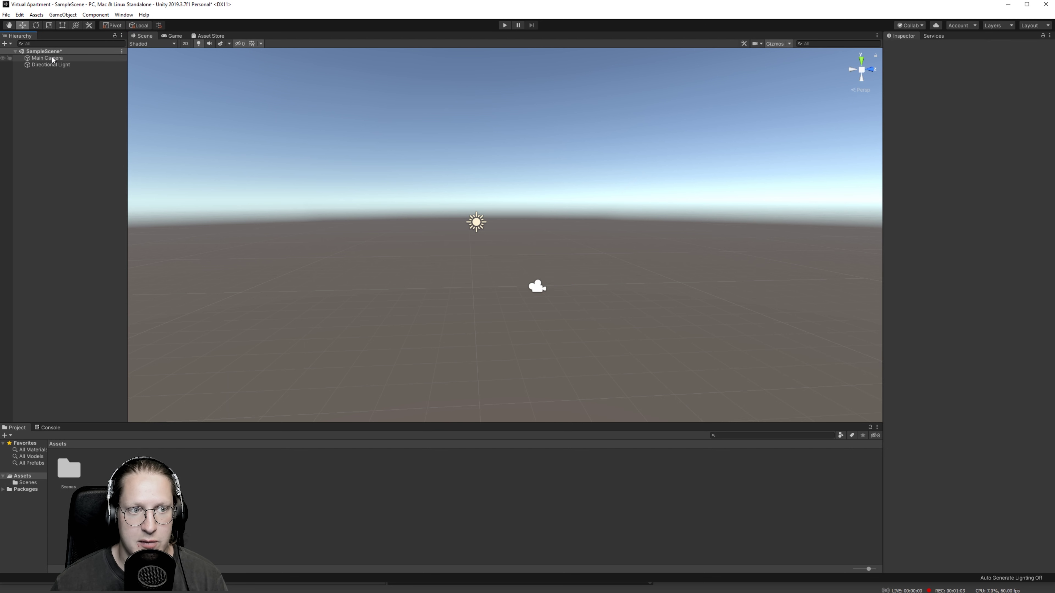
left_click(50, 64)
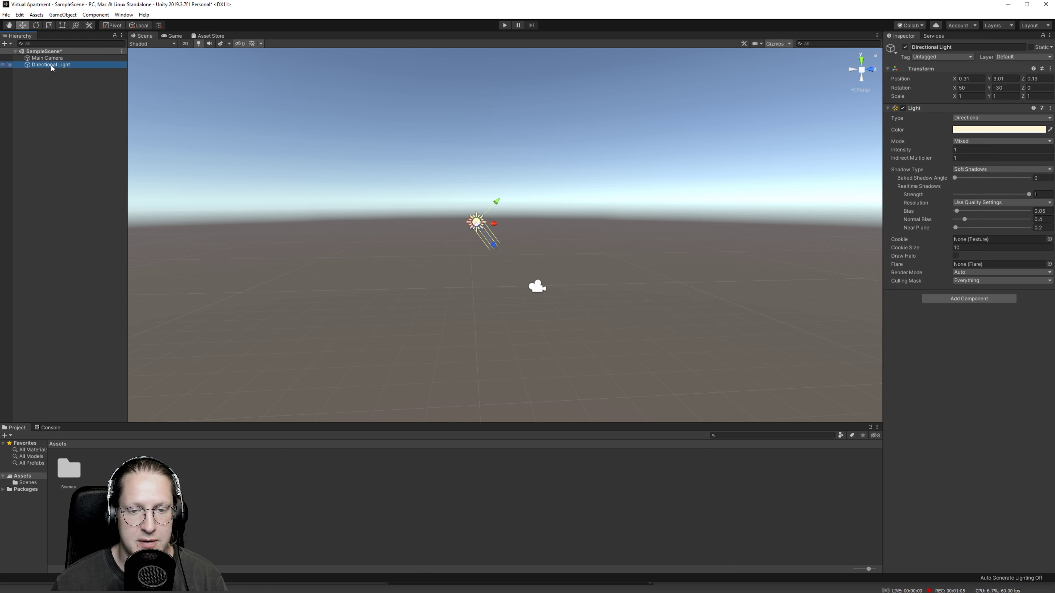
left_click(58, 94)
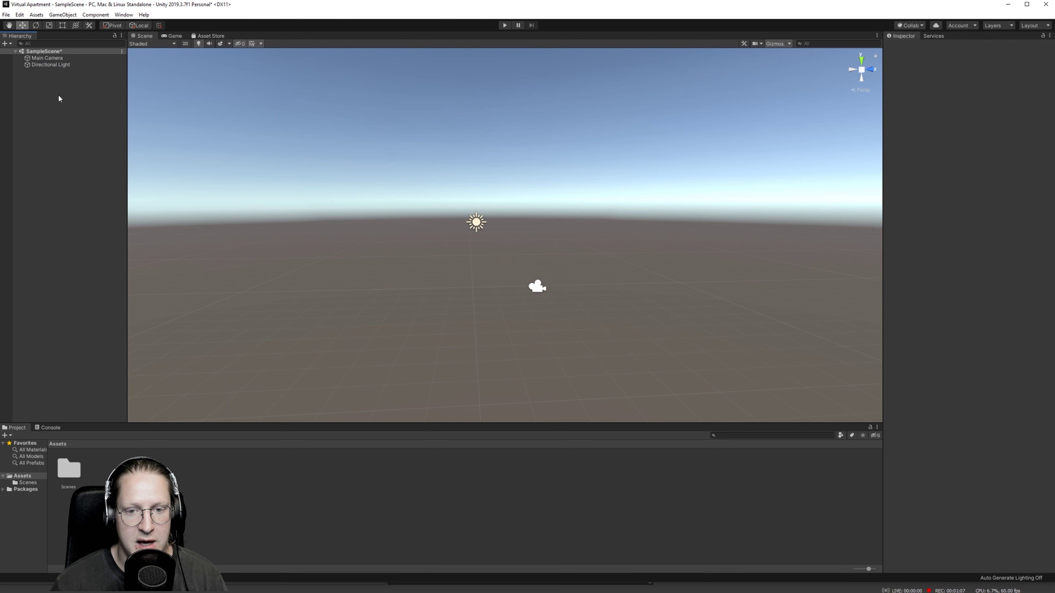
- Move the Main Camera in the scene to about Y 0.14 and Z 1.14
left_click(60, 60)
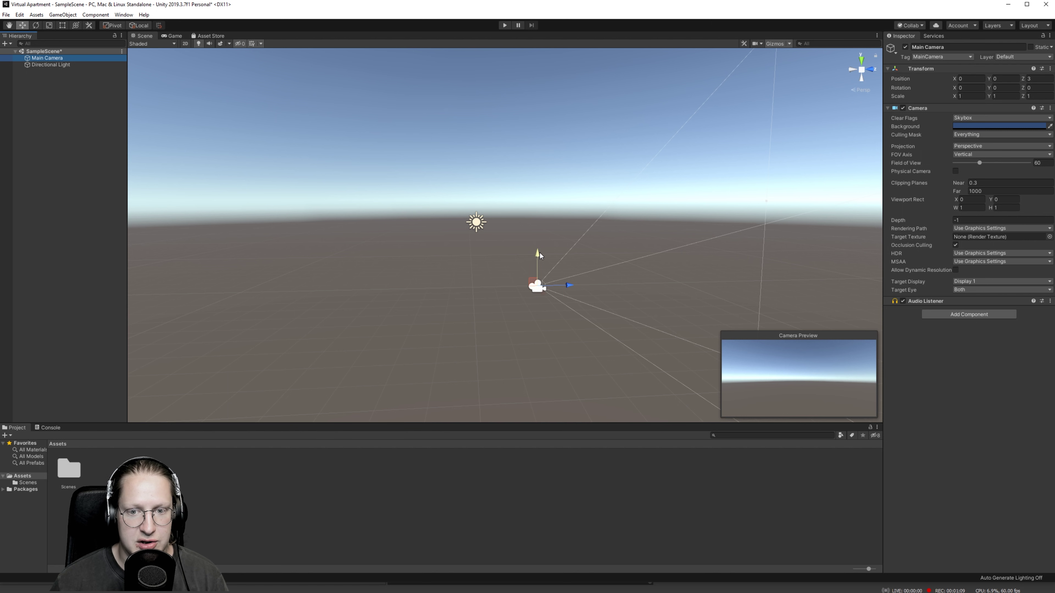
left_click_drag(540, 252, 498, 252)
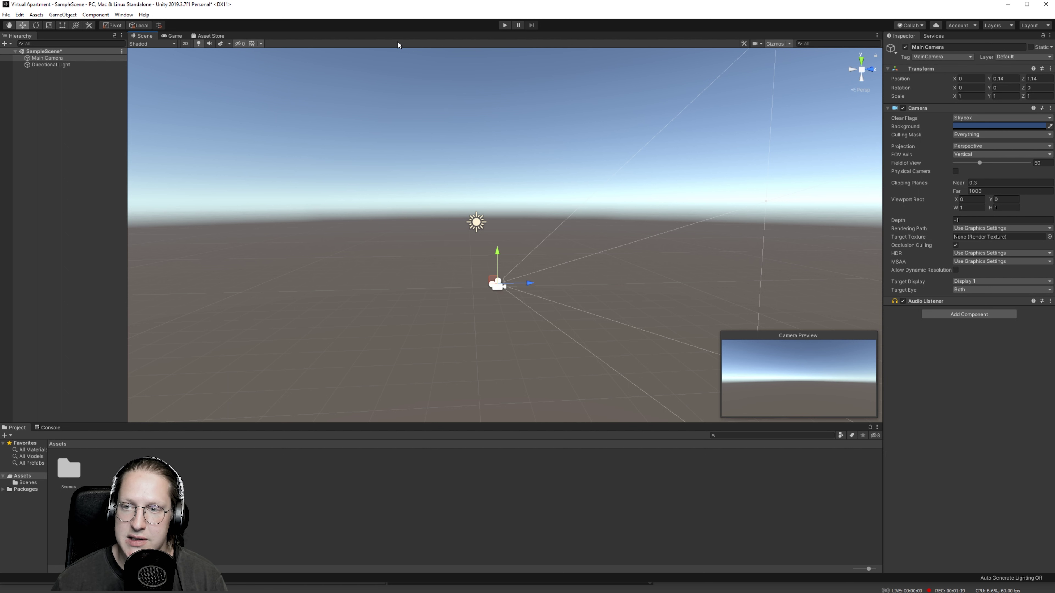
- Move the Directional Light in the scene to about X 0.45, Y 2.77 and Z -0.06
left_click(76, 66)
left_click(64, 58)
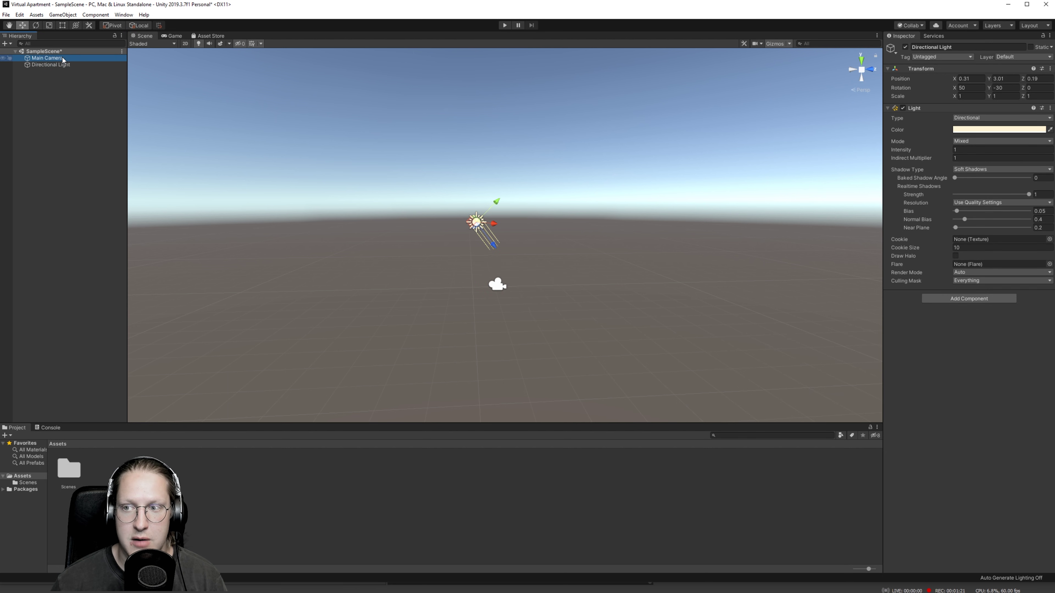
left_click(62, 64)
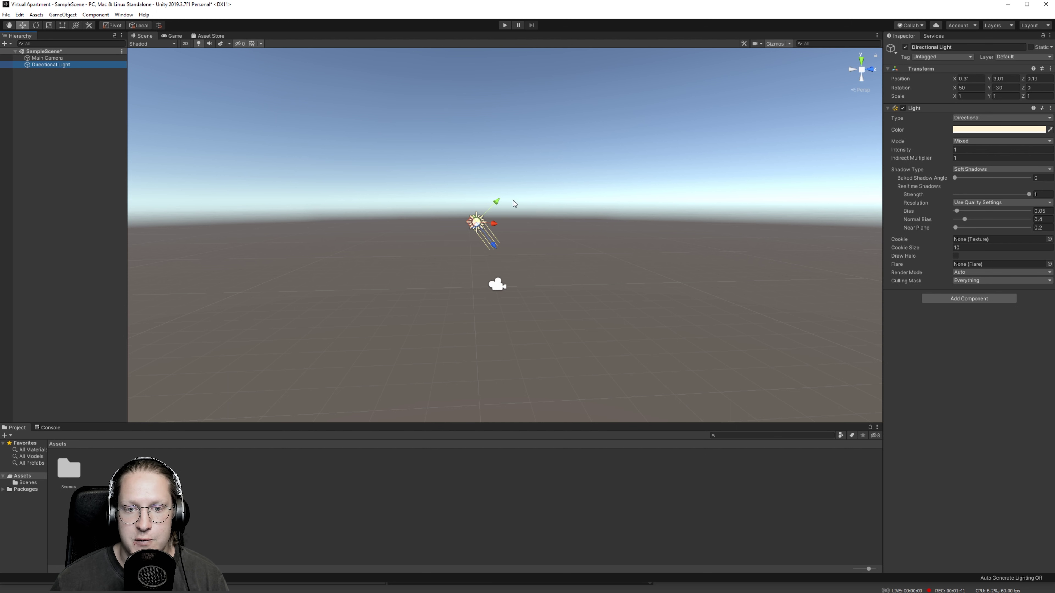
left_click_drag(498, 202, 509, 226)
- Try a Y position of 20 for the Directional Light, and clear the value again
left_click(1004, 78)
type("50")
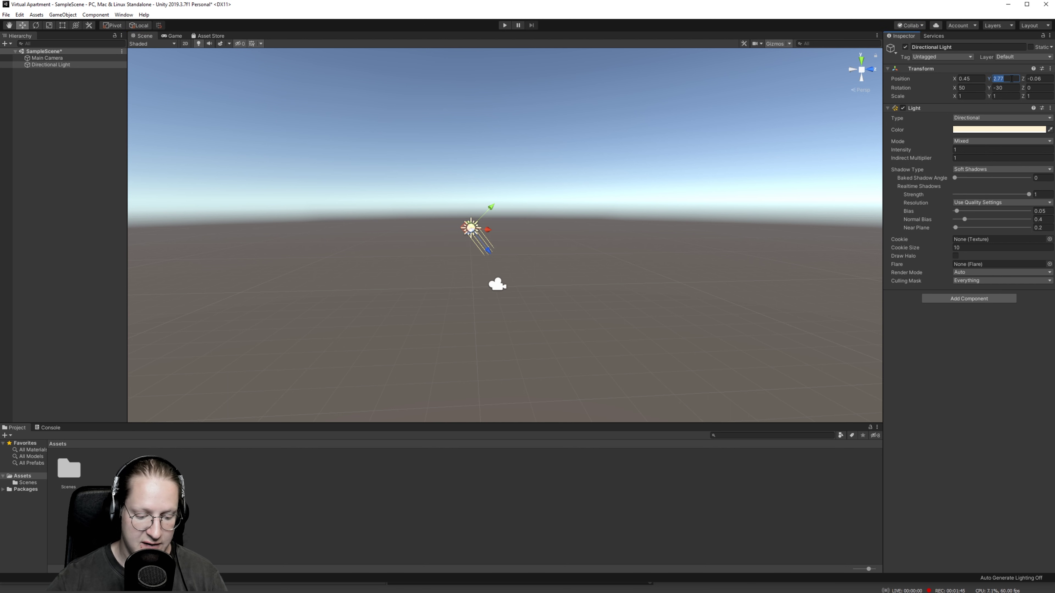
key("BackSpace")
key("BackSpace")
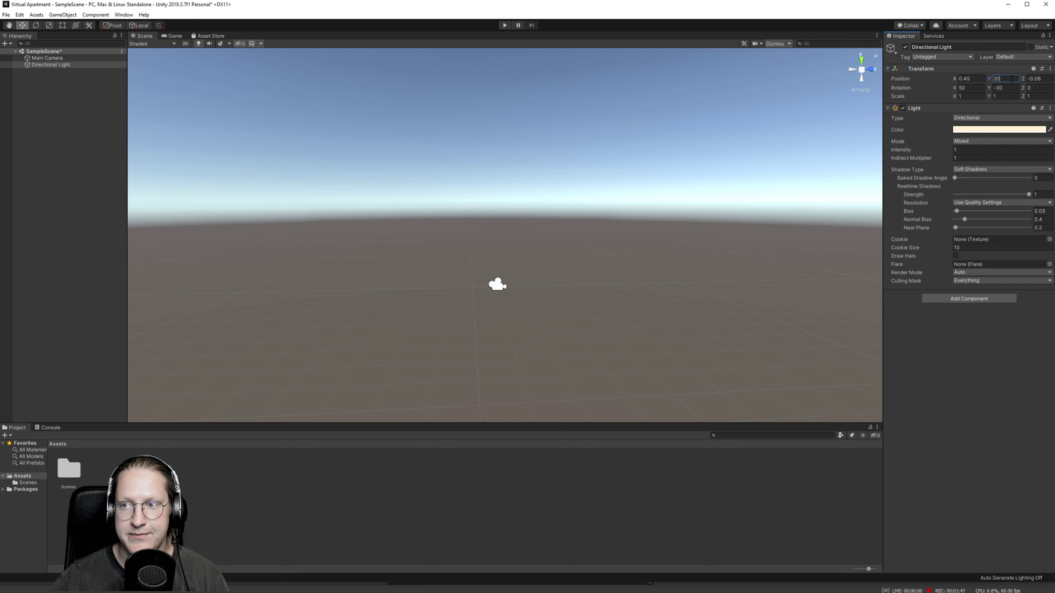
type("2")
key("BackSpace")
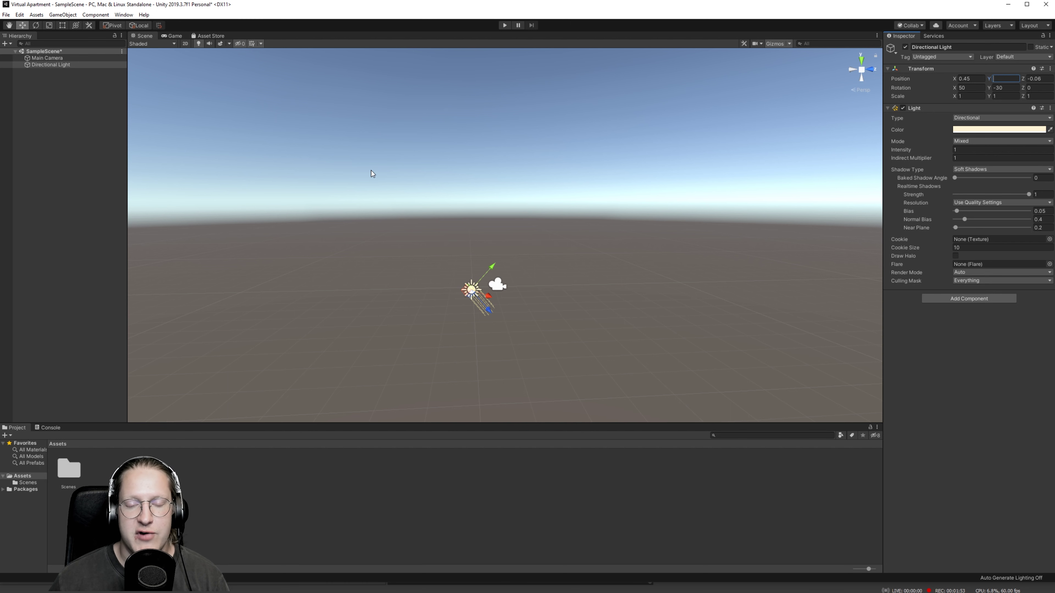
left_click(469, 208)
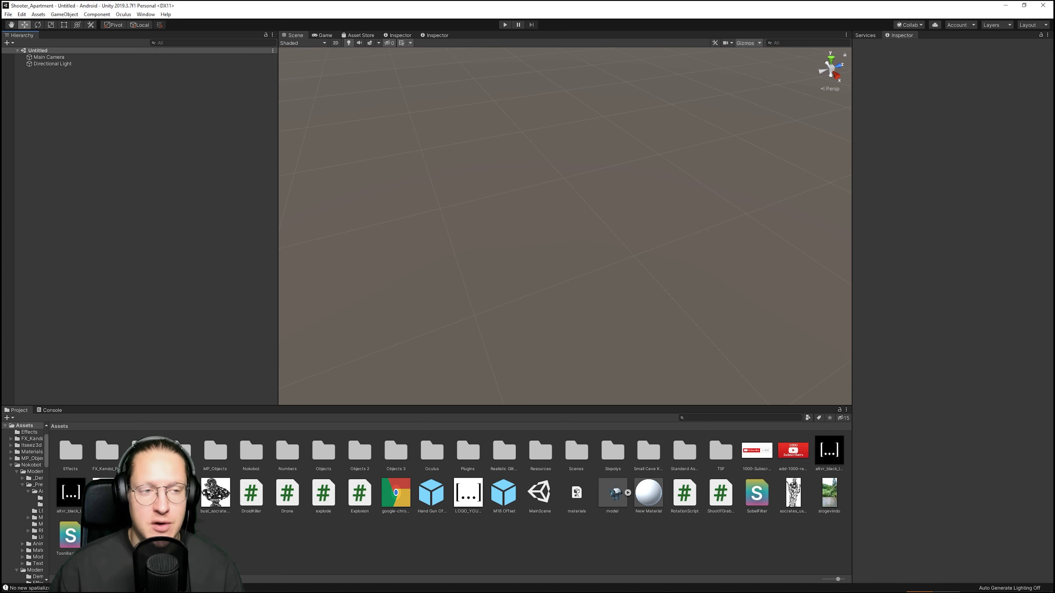
- Add a 3D plane object to the untitled scene
right_click(38, 92)
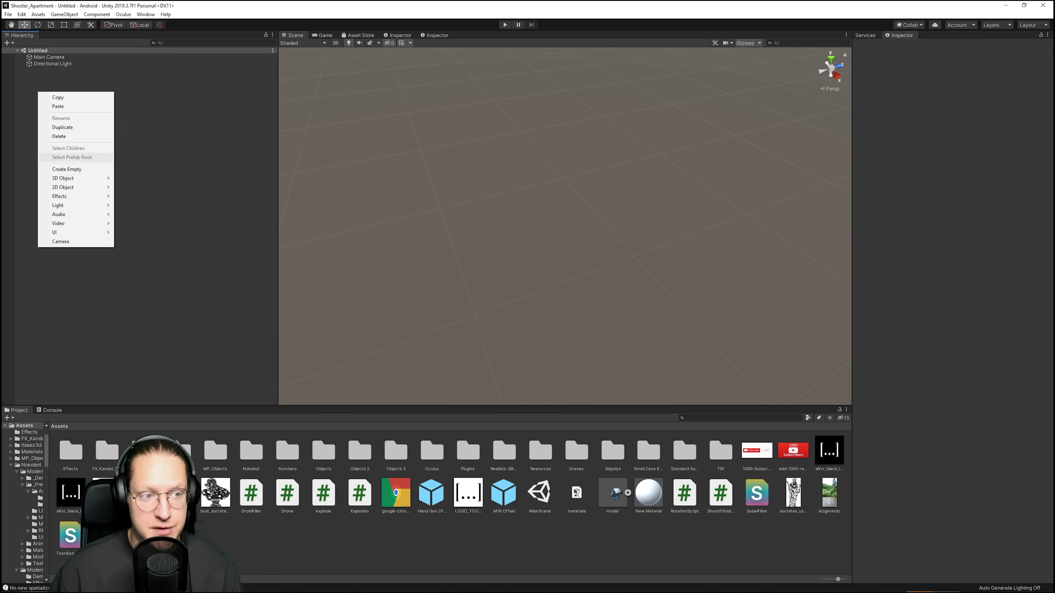
mouse_move(62, 178)
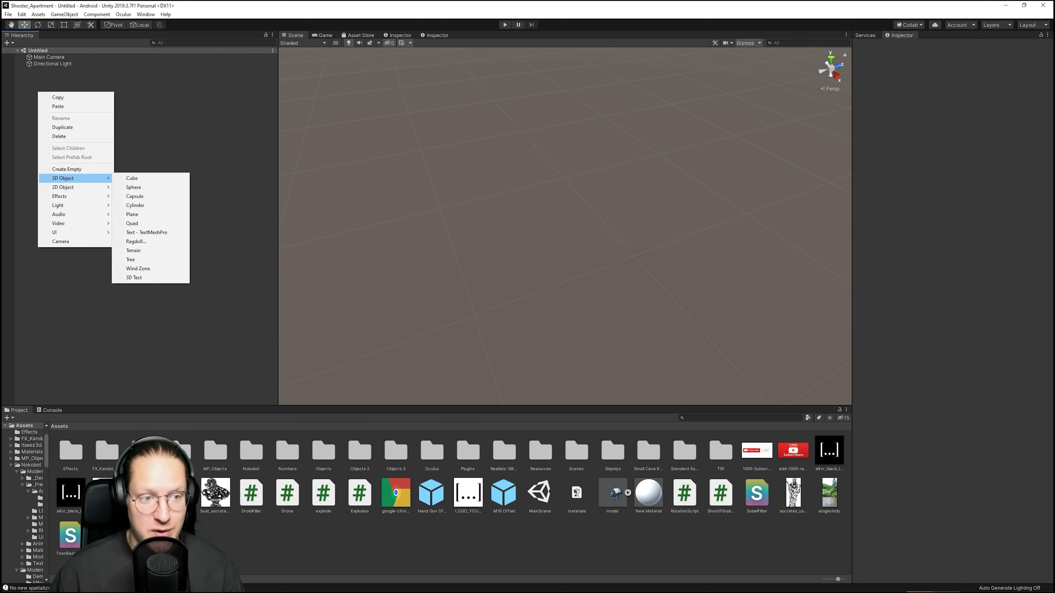
left_click(133, 214)
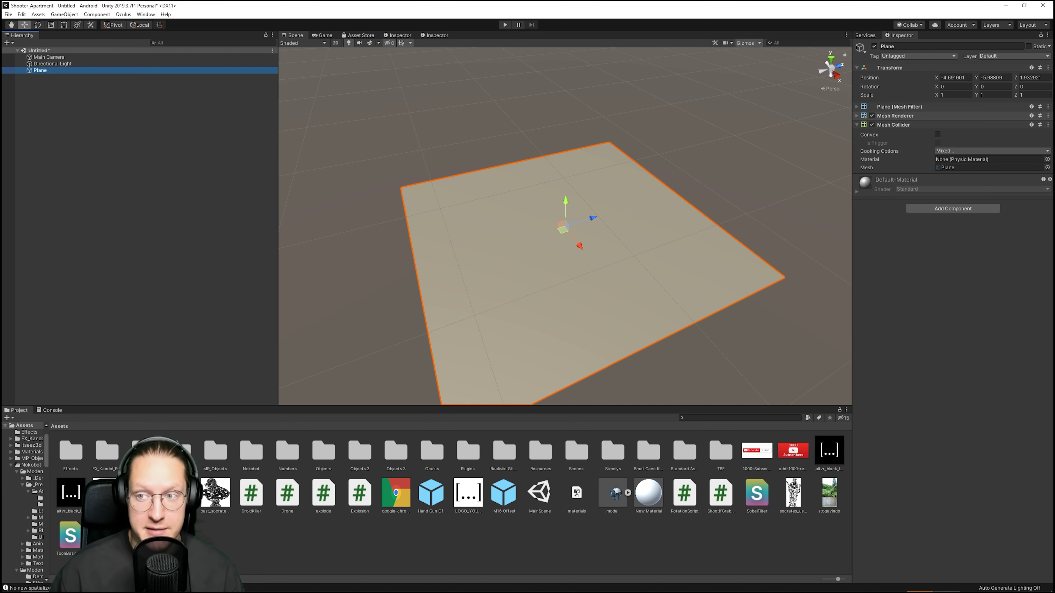
- Set the plane's scale to 10 in X and 10 in Z, leaving nothing selected
left_click(954, 95)
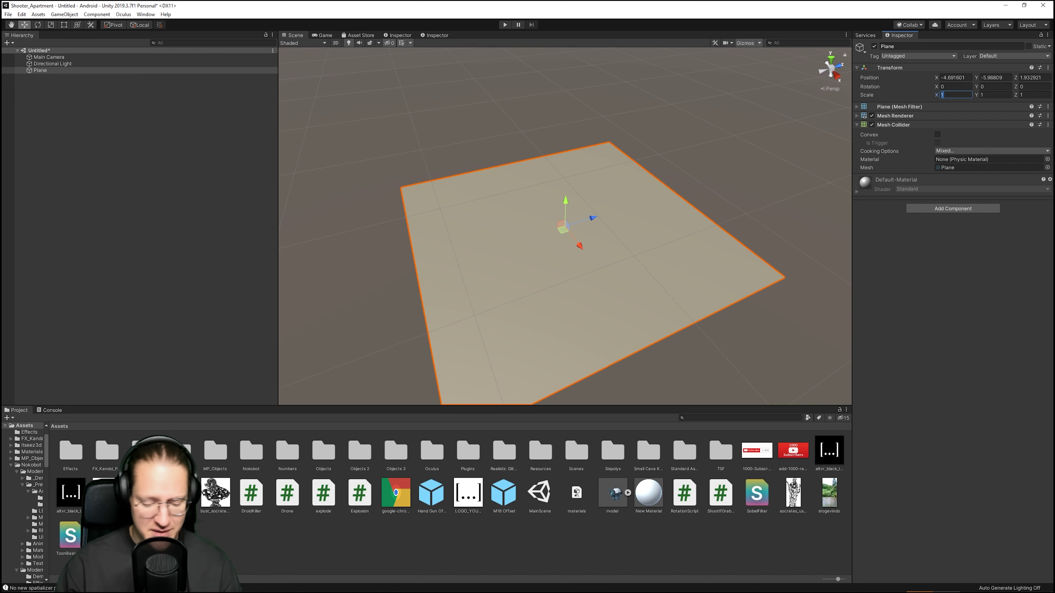
type("10")
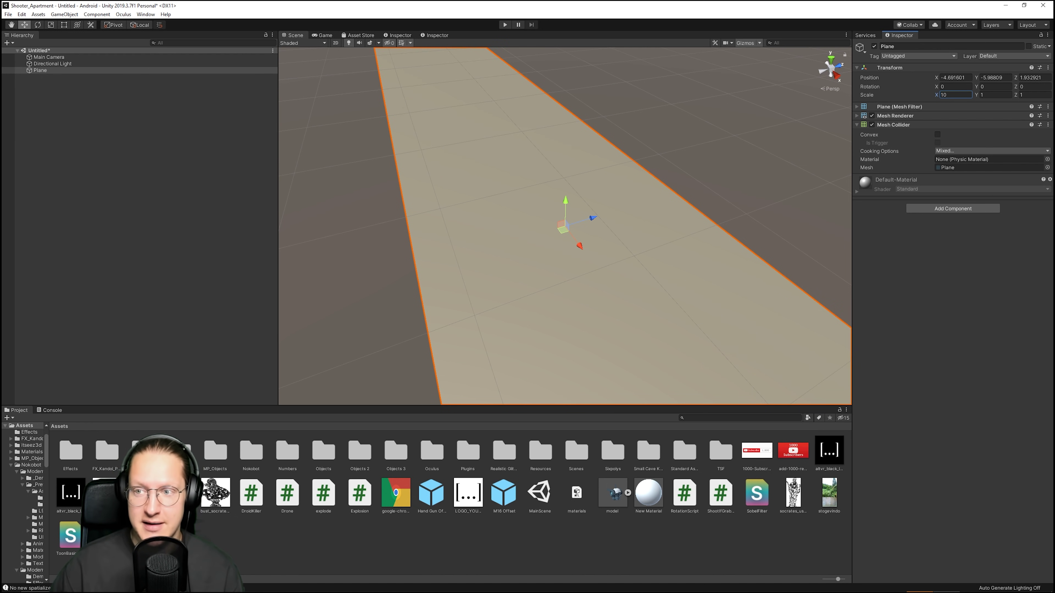
key("Tab")
key("Tab")
type("10")
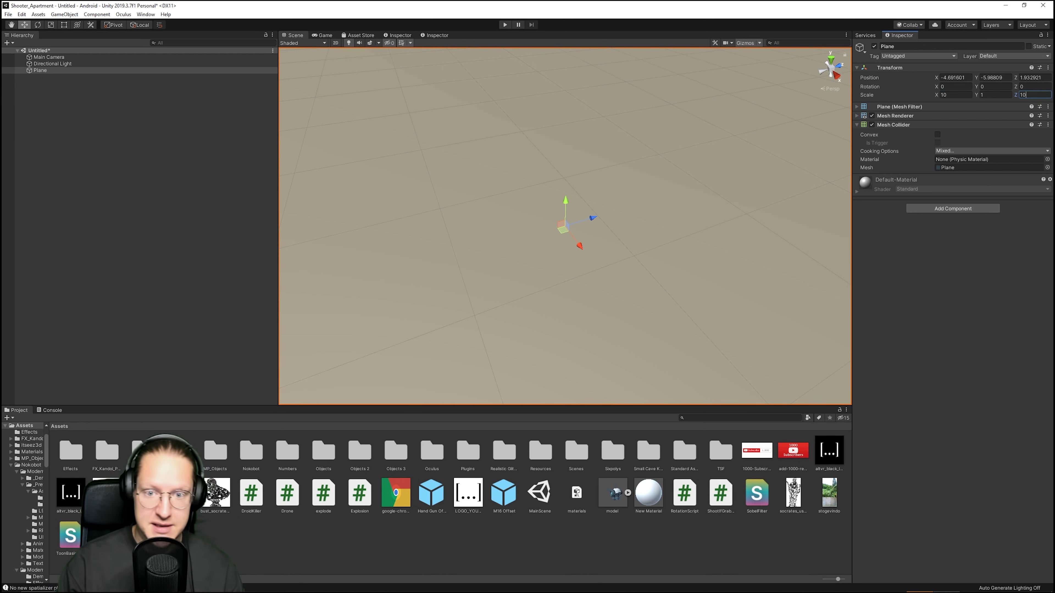
right_click_drag(565, 225, 542, 184)
scroll(564, 224, "down", 6)
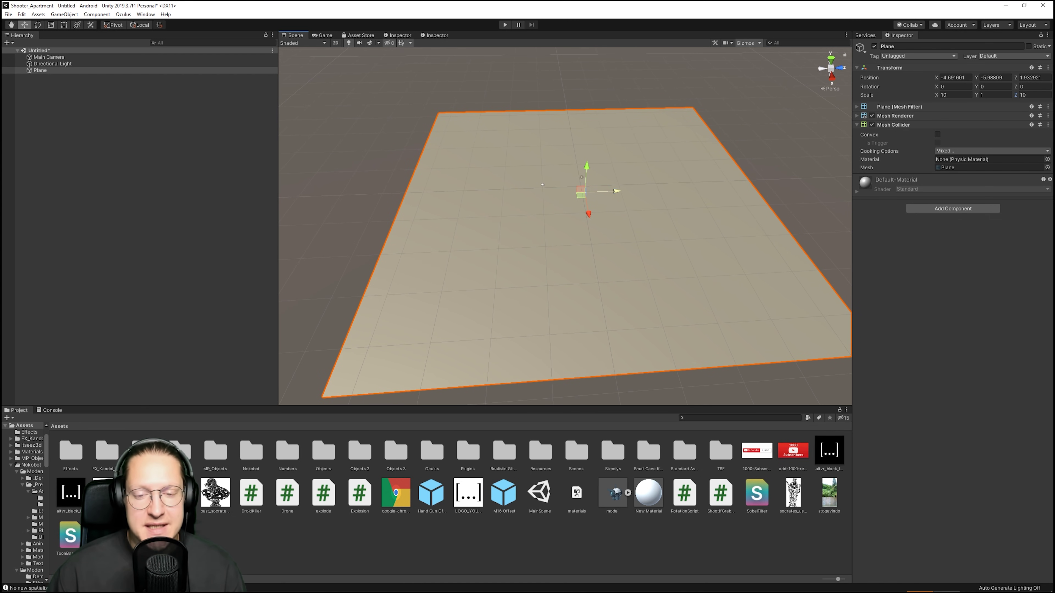
left_click(145, 174)
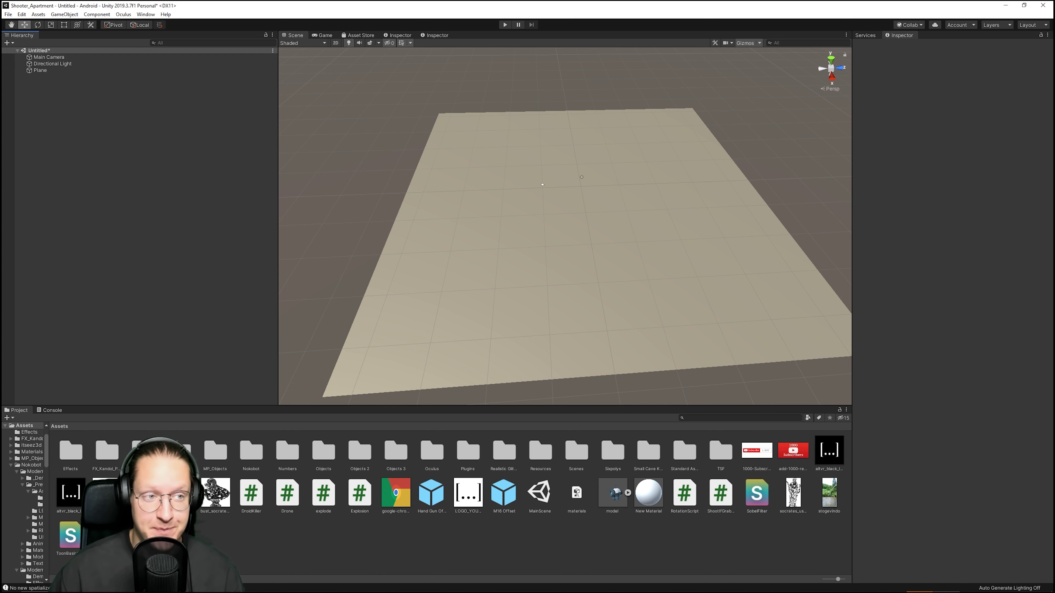
- Add a 3D cube object to the scene above the plane
right_click(73, 92)
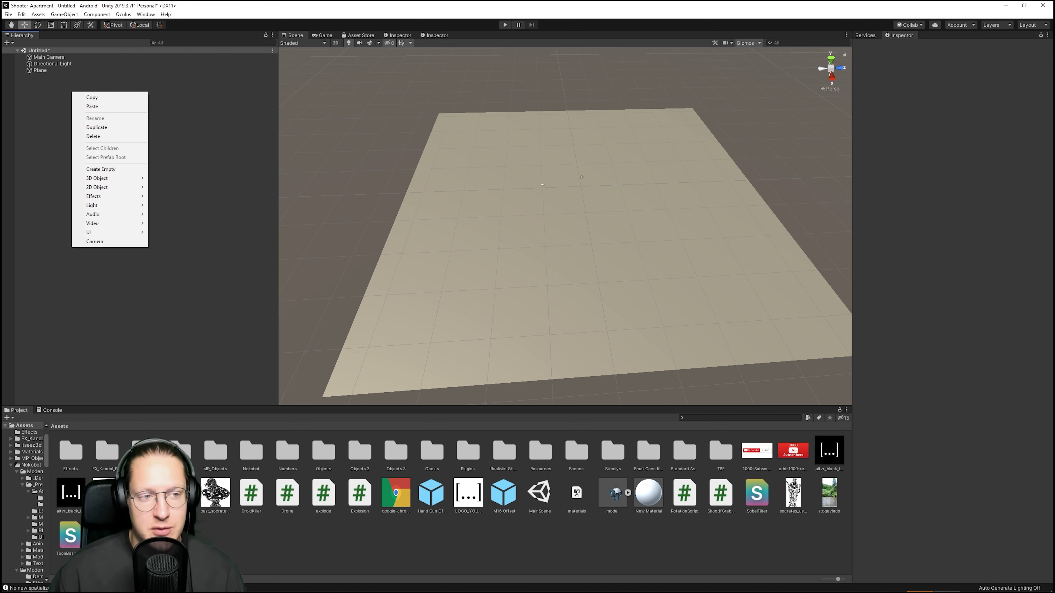
mouse_move(108, 178)
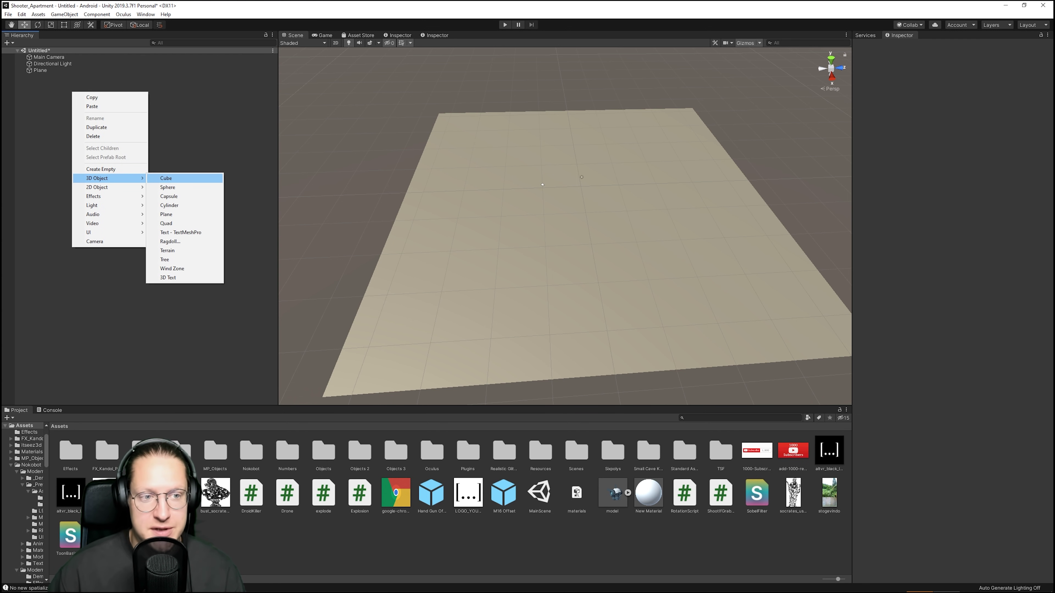
left_click(167, 179)
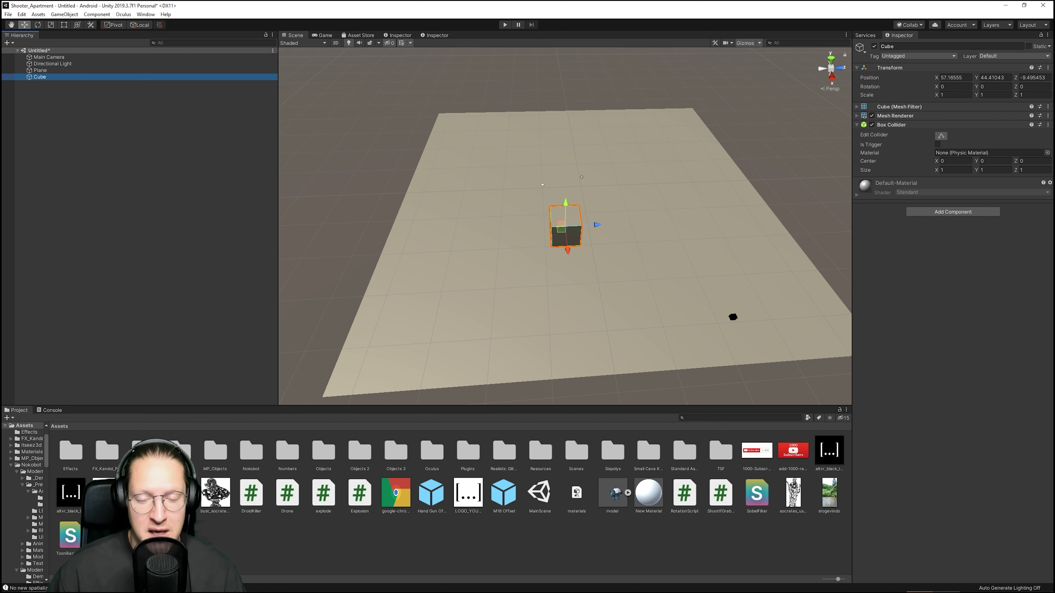
- Add a quad to the scene and move it away from the cube to about Z -7.93
left_click(120, 148)
right_click(121, 148)
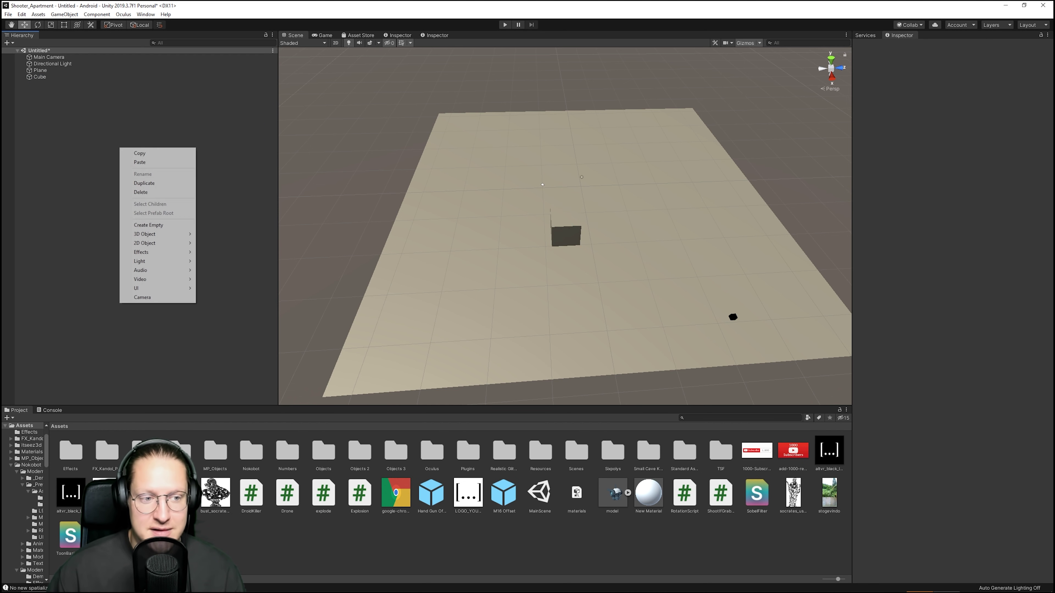
mouse_move(158, 234)
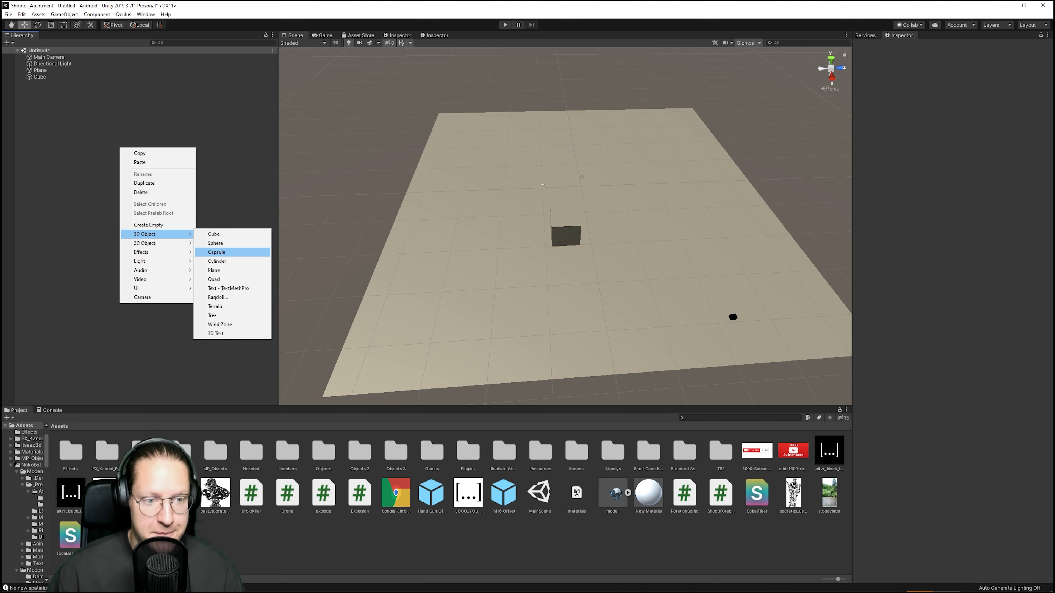
left_click(224, 280)
left_click_drag(564, 232, 536, 233, "alt")
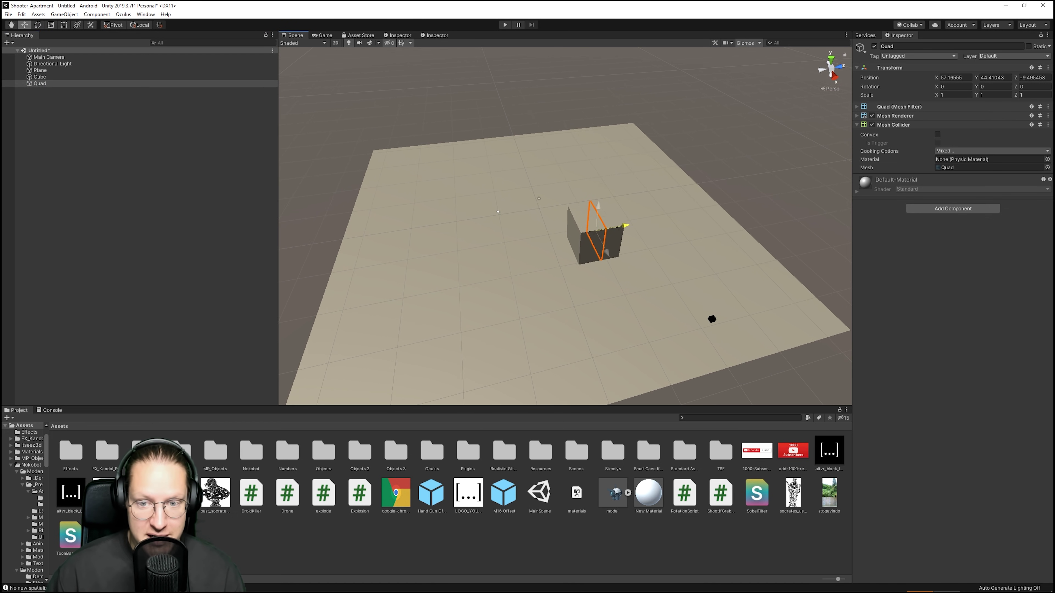
left_click_drag(619, 222, 681, 232)
scroll(581, 229, "up", 2)
- Compare the cube with the quad, and delete the quad from the scene
mouse_move(453, 229)
left_mouse_down("alt")
mouse_move(461, 249)
mouse_move(457, 239)
left_mouse_up("alt")
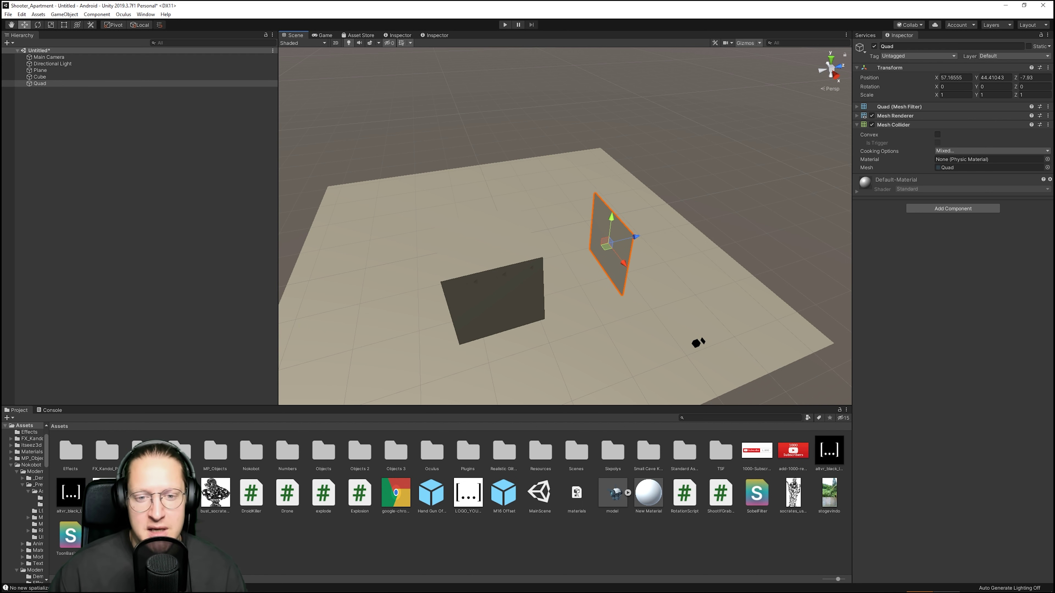
left_click(492, 308)
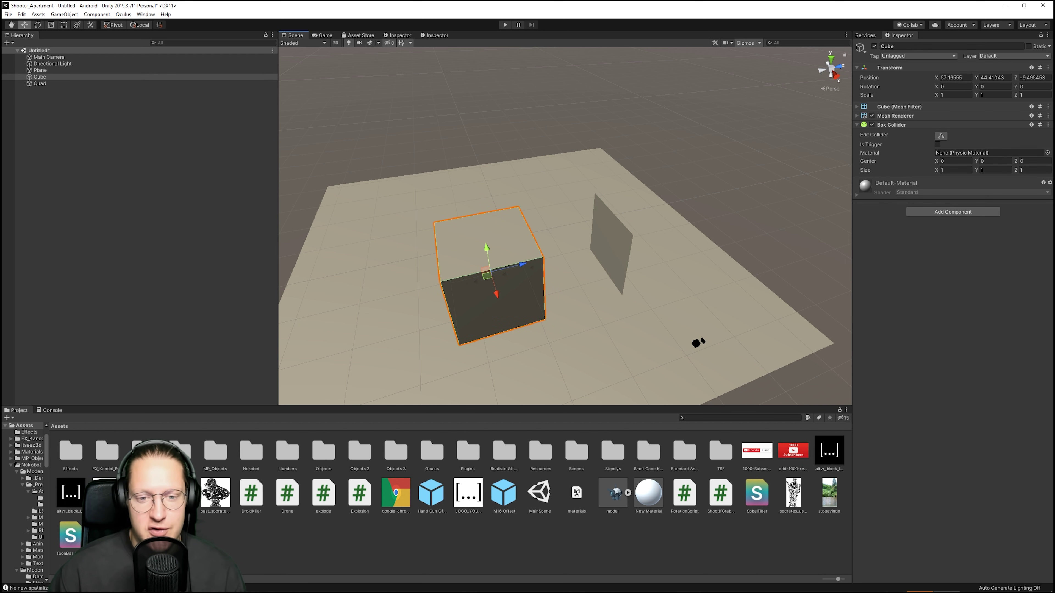
left_click(611, 245)
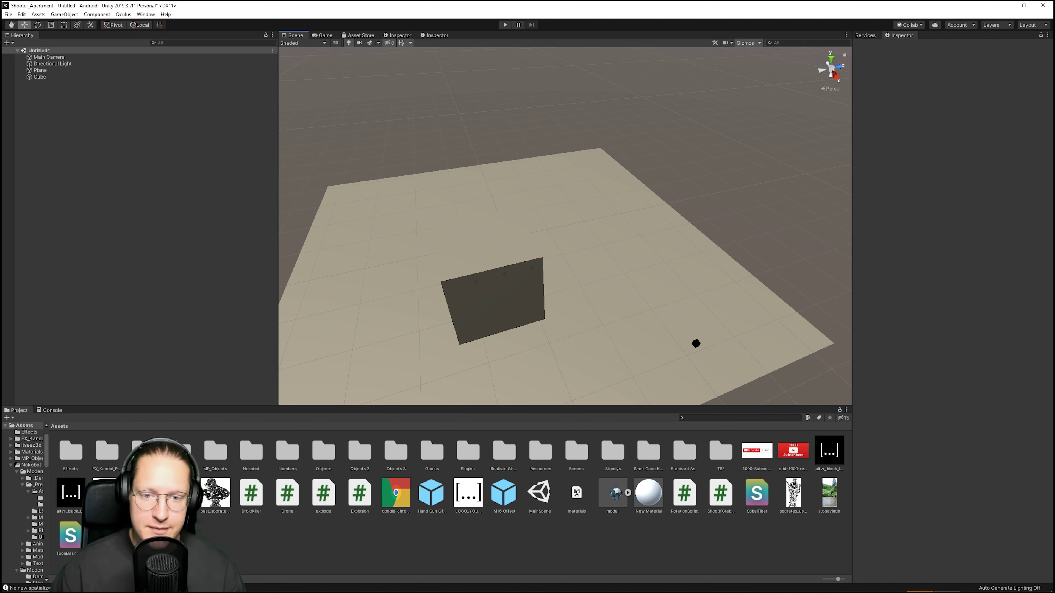
- Lower the cube toward the plane, and reset its position to the origin
left_click(492, 301)
left_click_drag(486, 249, 501, 347)
right_click_drag(501, 347, 314, 245)
left_click(1047, 67)
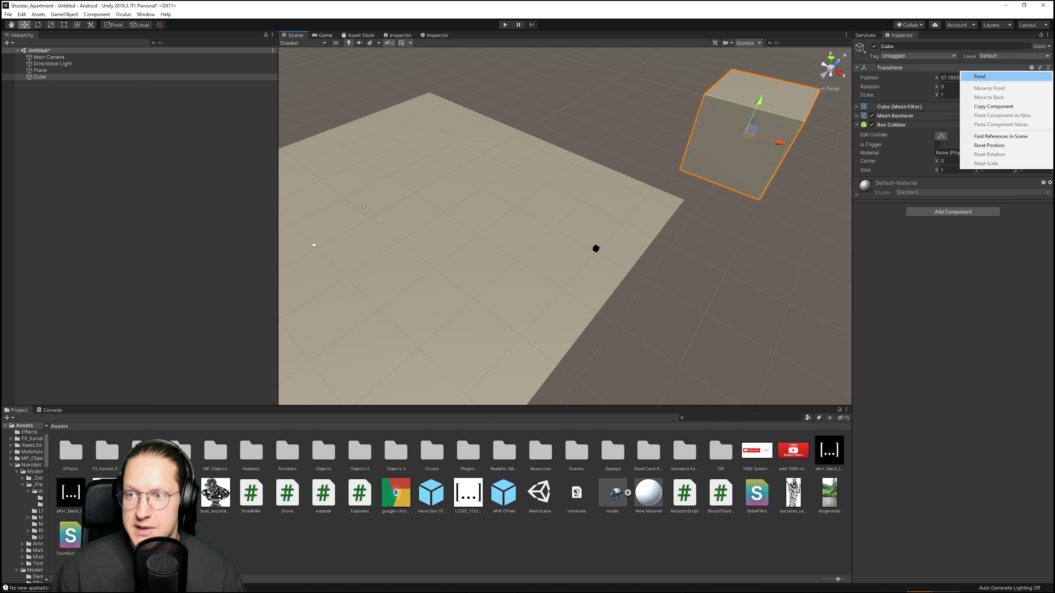
left_click(989, 145)
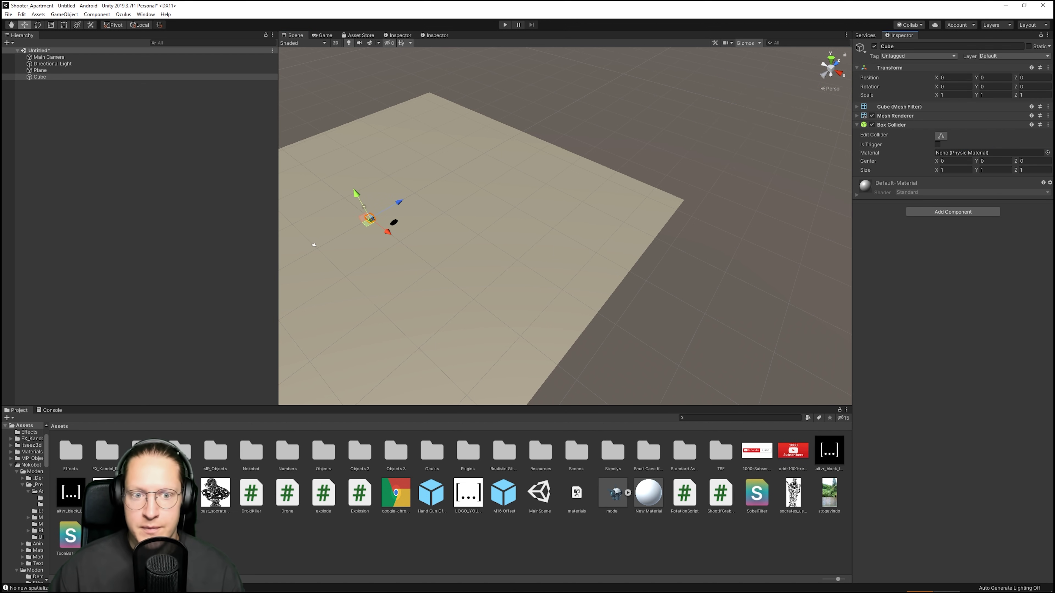
- Thin the cube into a wall by setting its Z scale to 0.1
right_click_drag(560, 228, 450, 229)
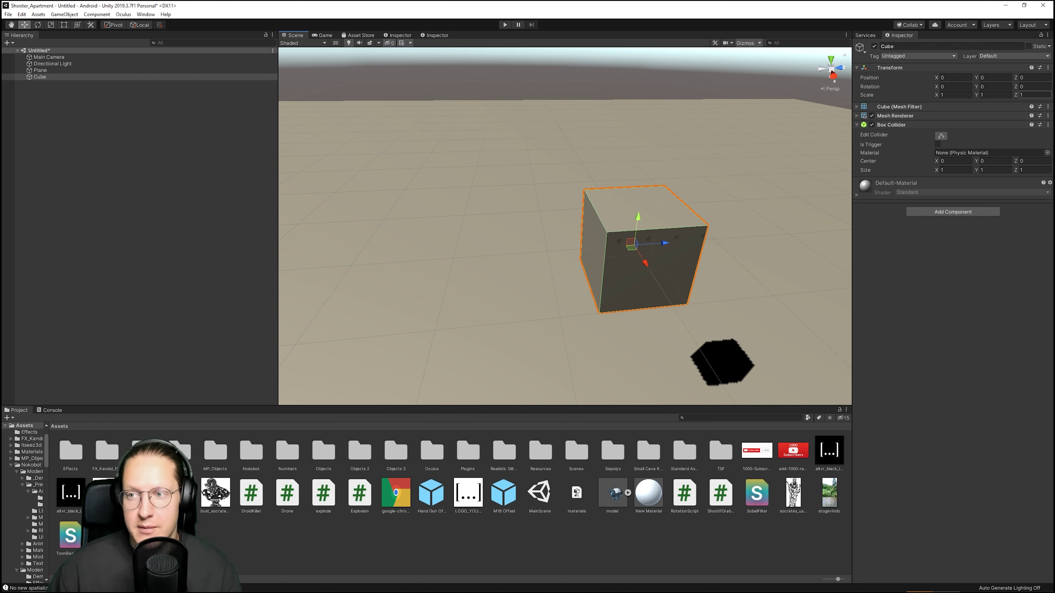
left_click(1034, 95)
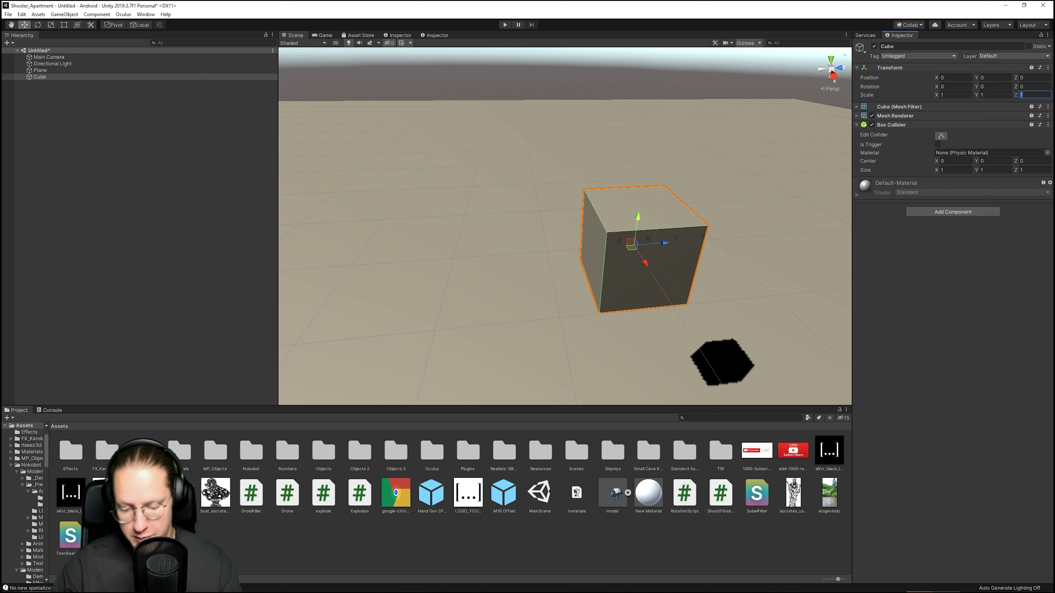
type("0.1")
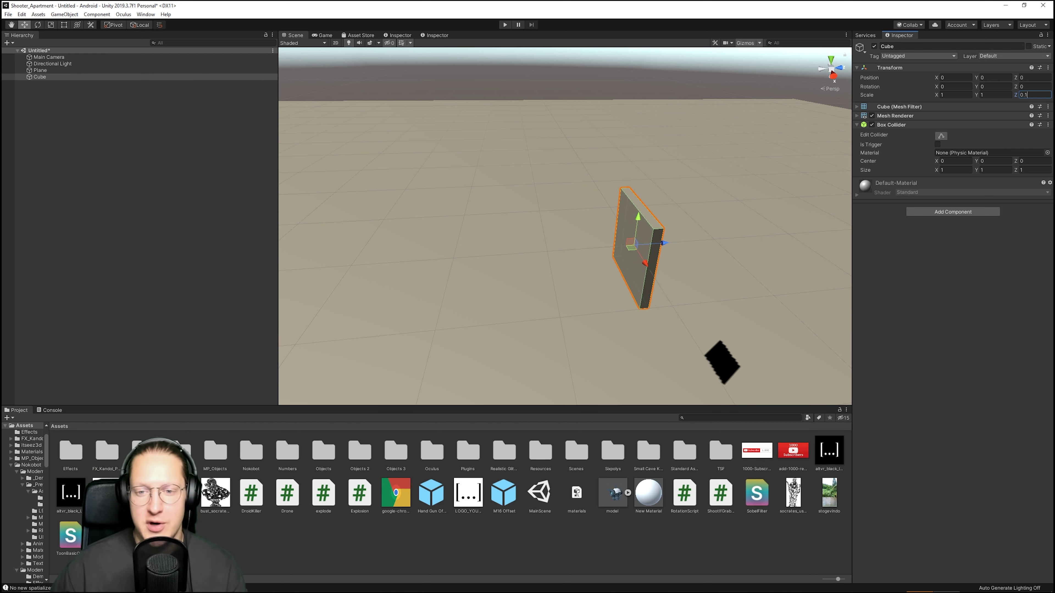
key("Return")
- Set the thin cube's scale to 5 in X and 3 in Y to form a full wall
left_click_drag(581, 228, 475, 237, "alt")
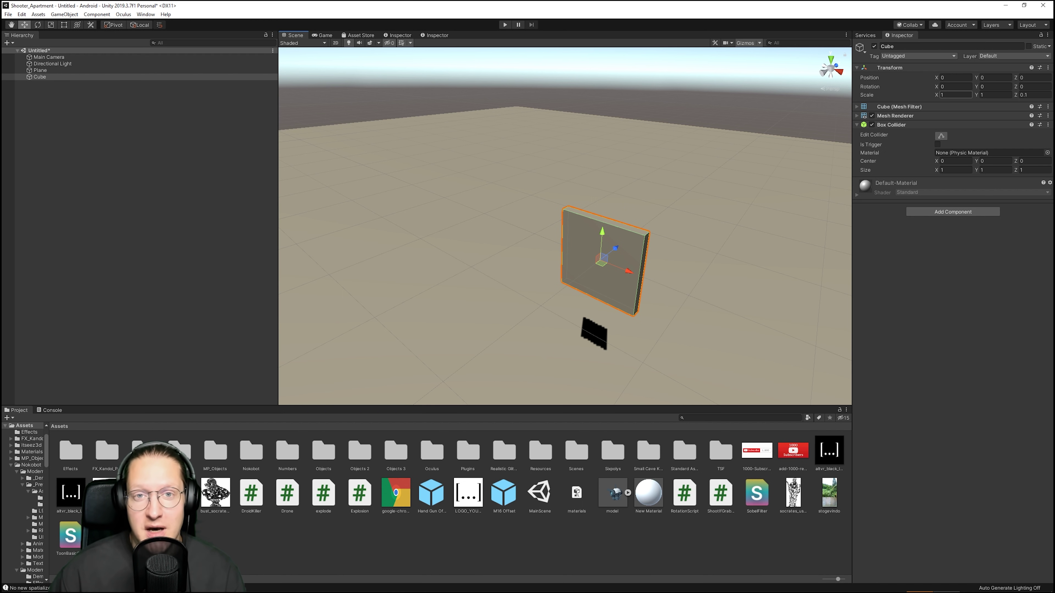
left_click(955, 95)
type("5")
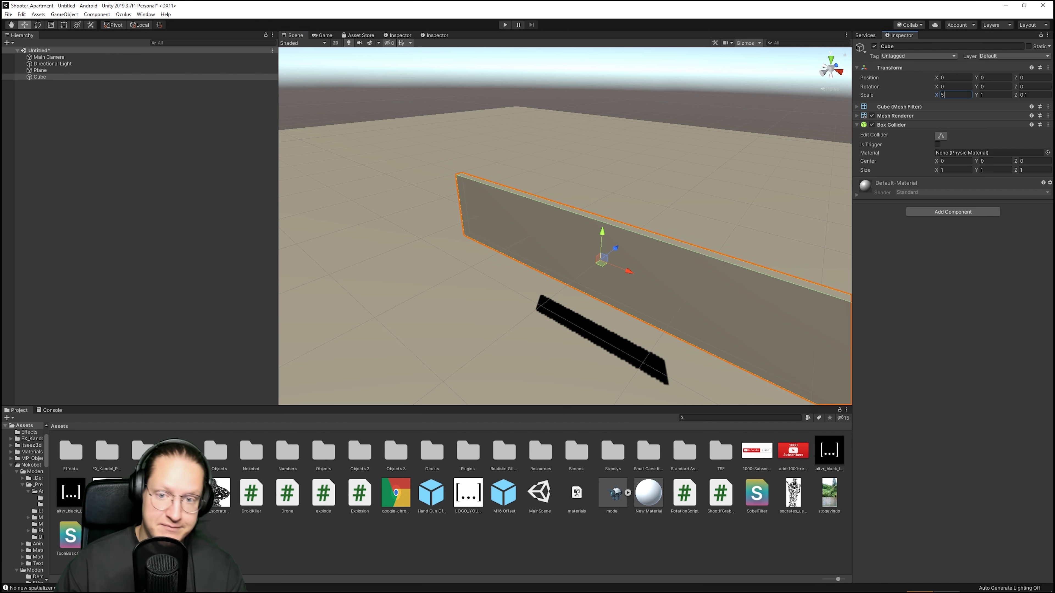
left_click_drag(564, 224, 519, 232, "alt")
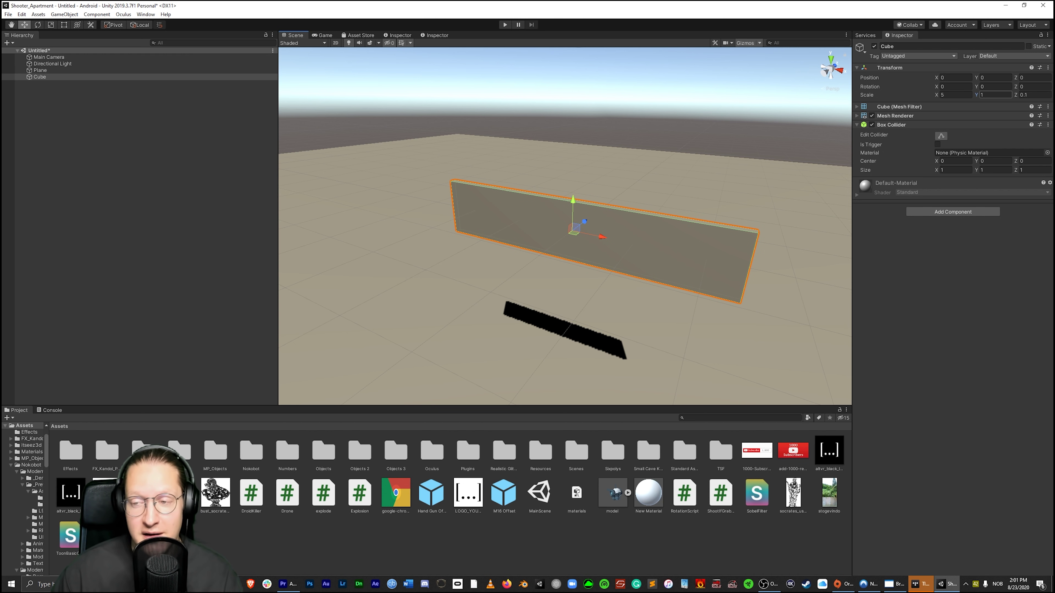
left_click(996, 94)
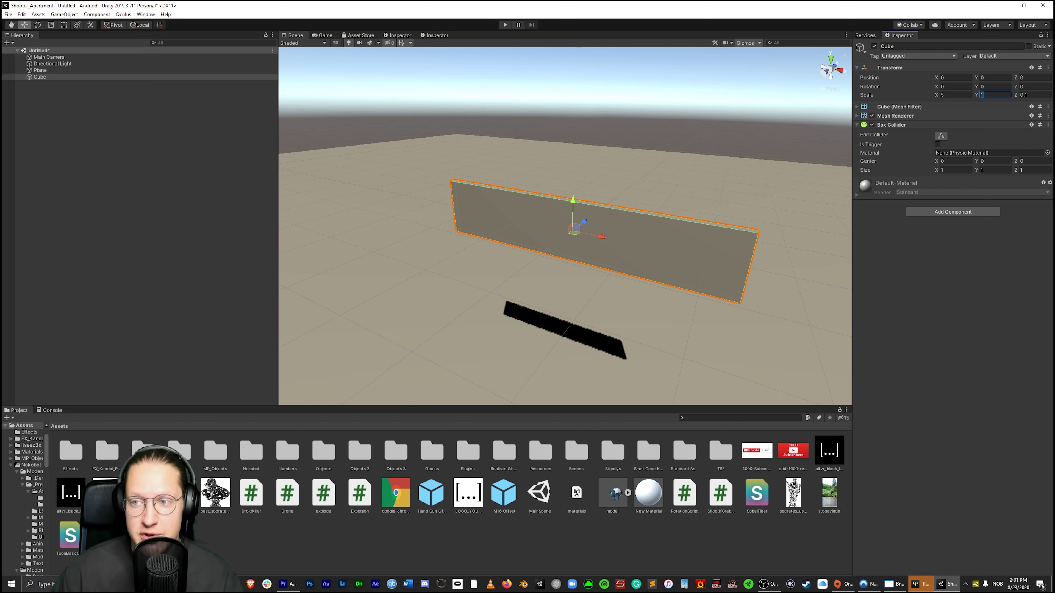
type("3")
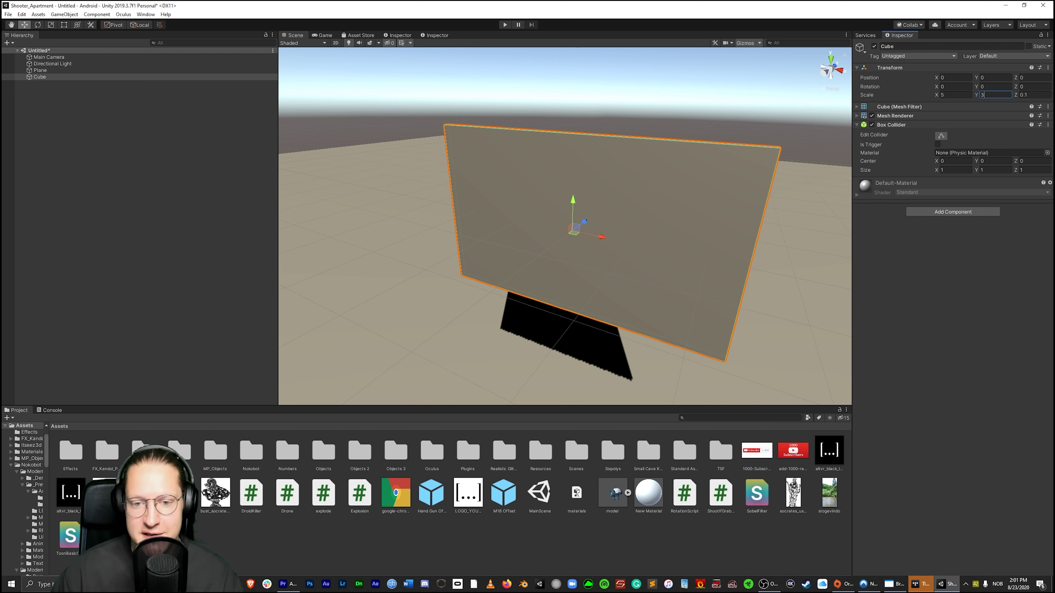
- Raise the wall cube vertically to Y 1
right_click_drag(564, 225, 527, 258)
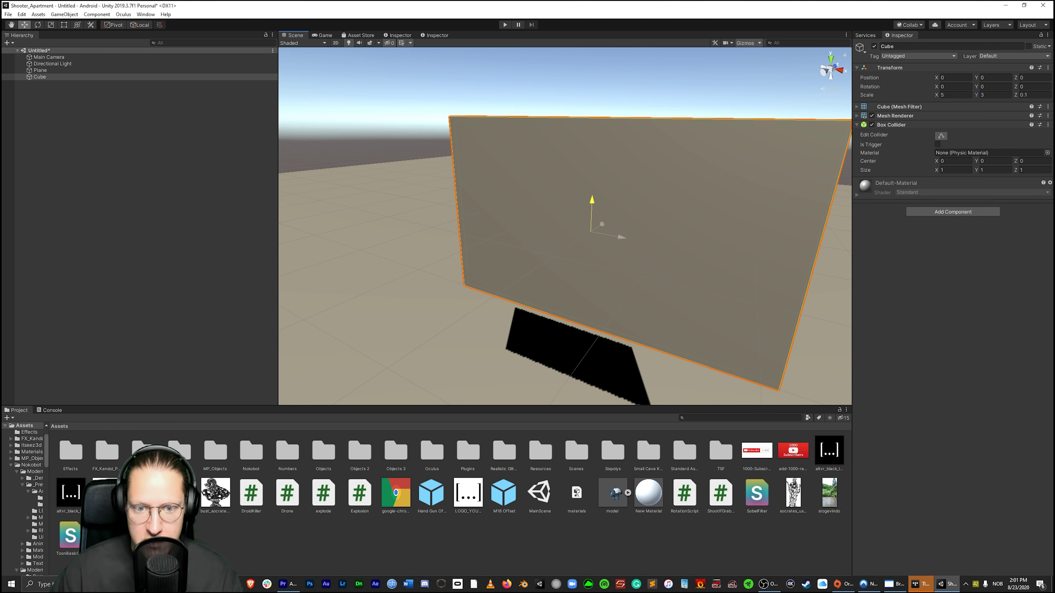
left_click_drag(593, 208, 595, 137)
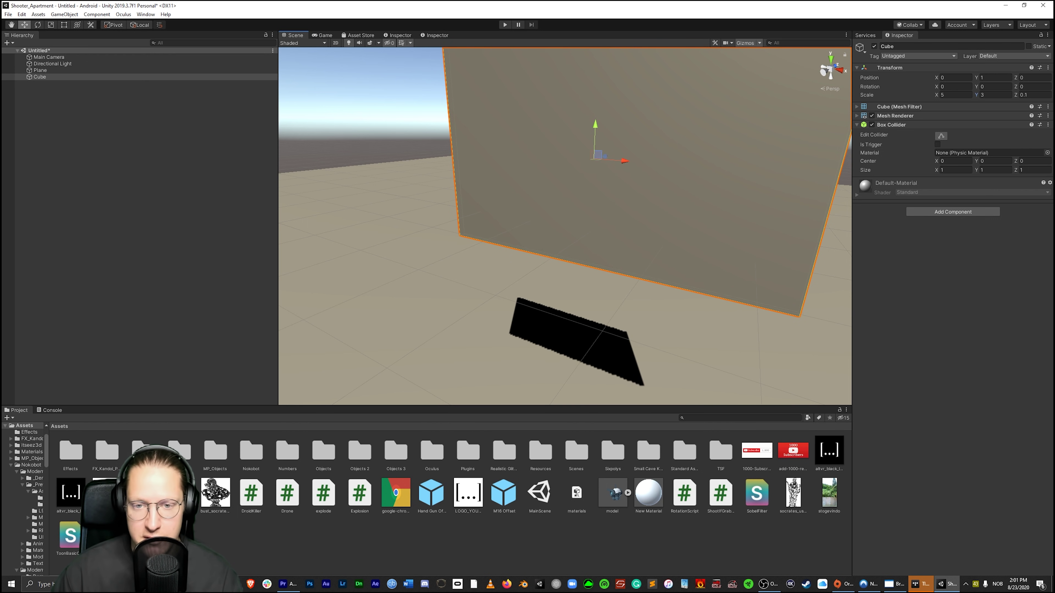
- Reset the plane's position to the origin so it sits under the wall
right_click_drag(540, 249, 539, 216)
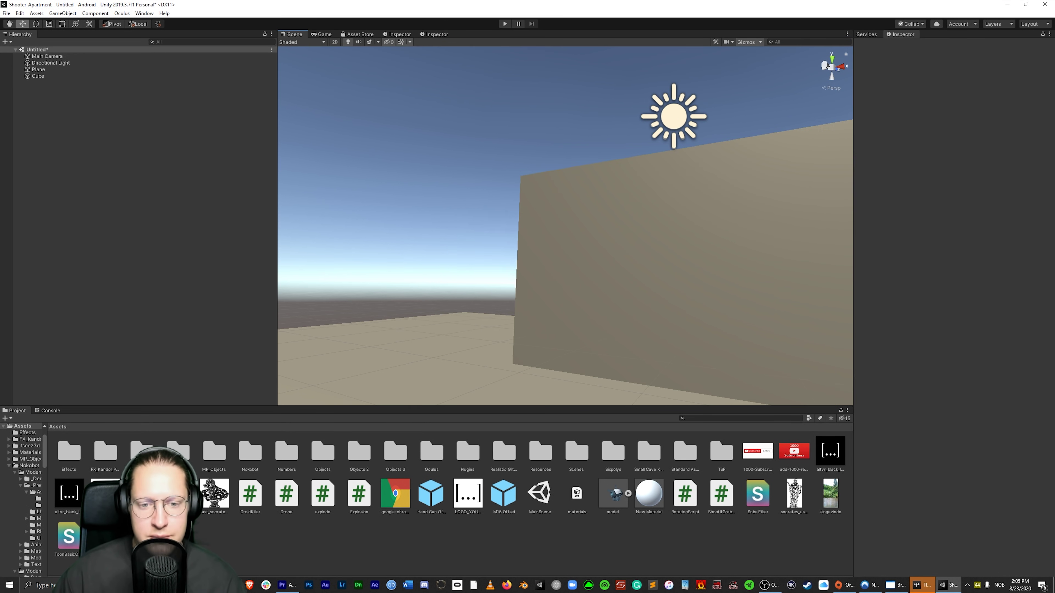
left_click(38, 69)
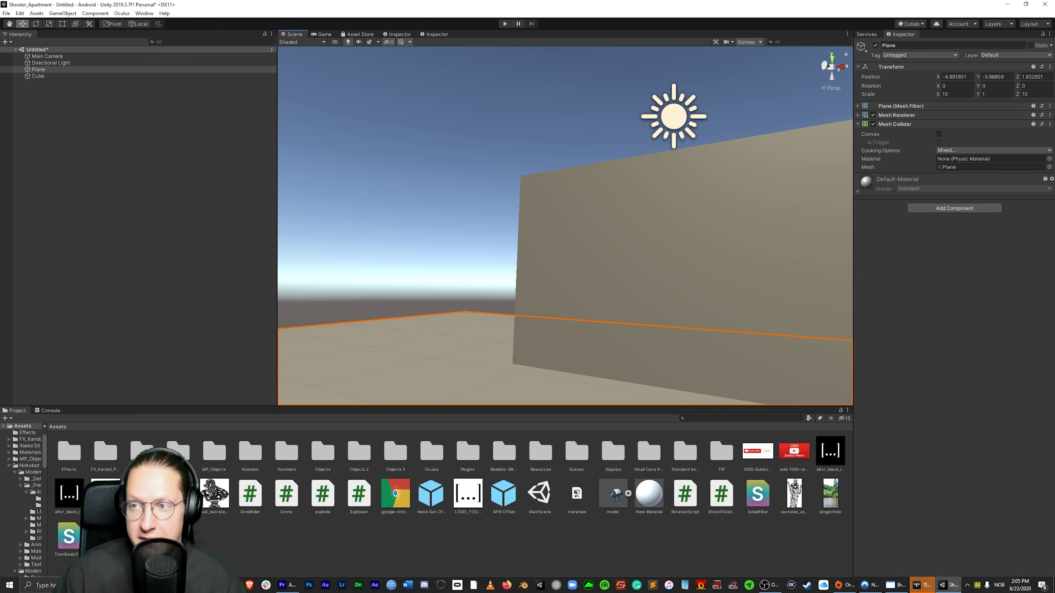
left_click(1049, 66)
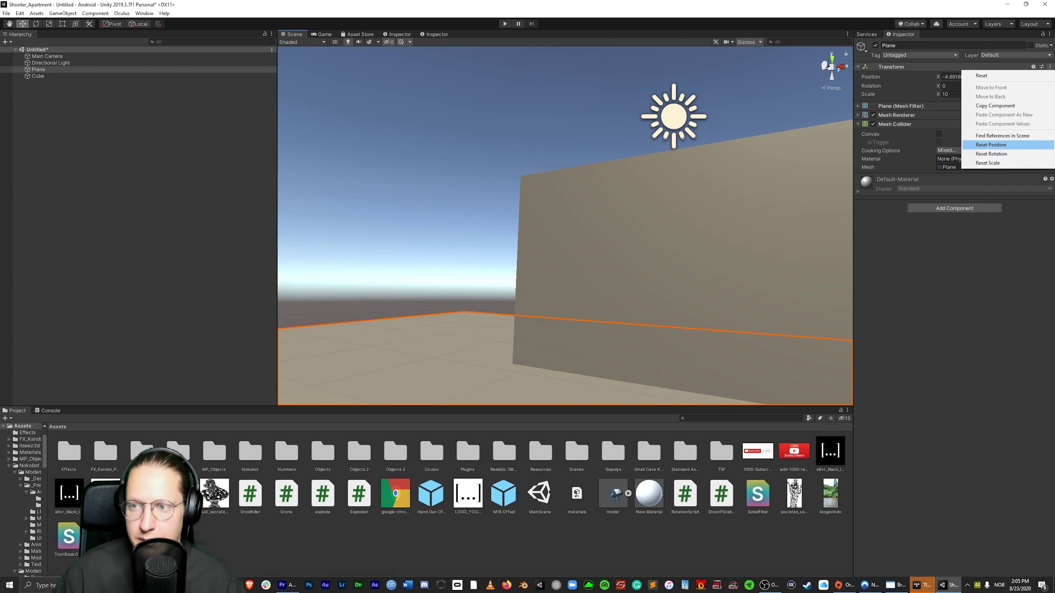
left_click(991, 145)
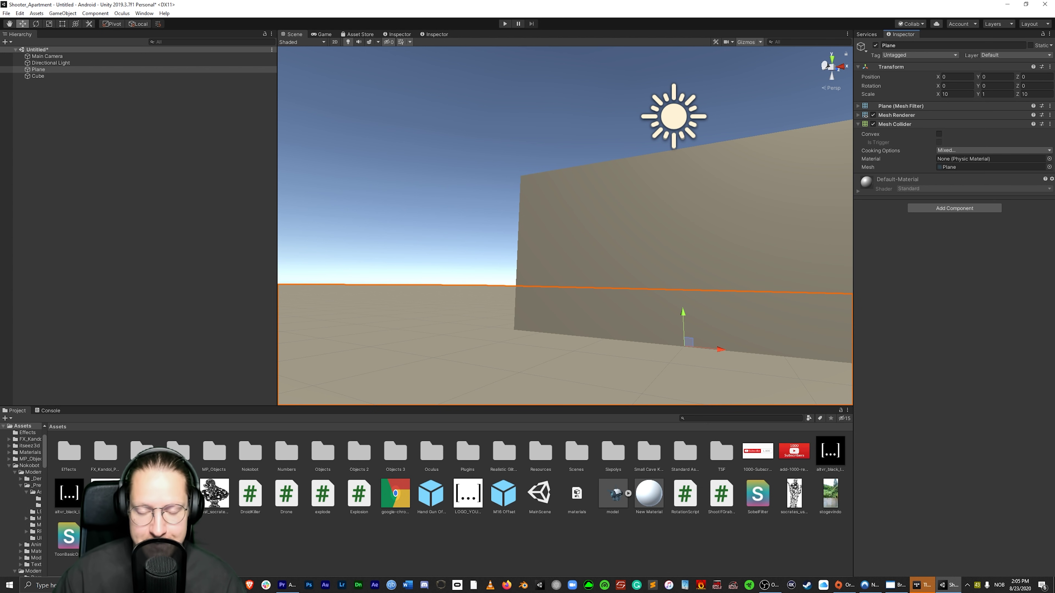
right_click_drag(565, 225, 565, 278)
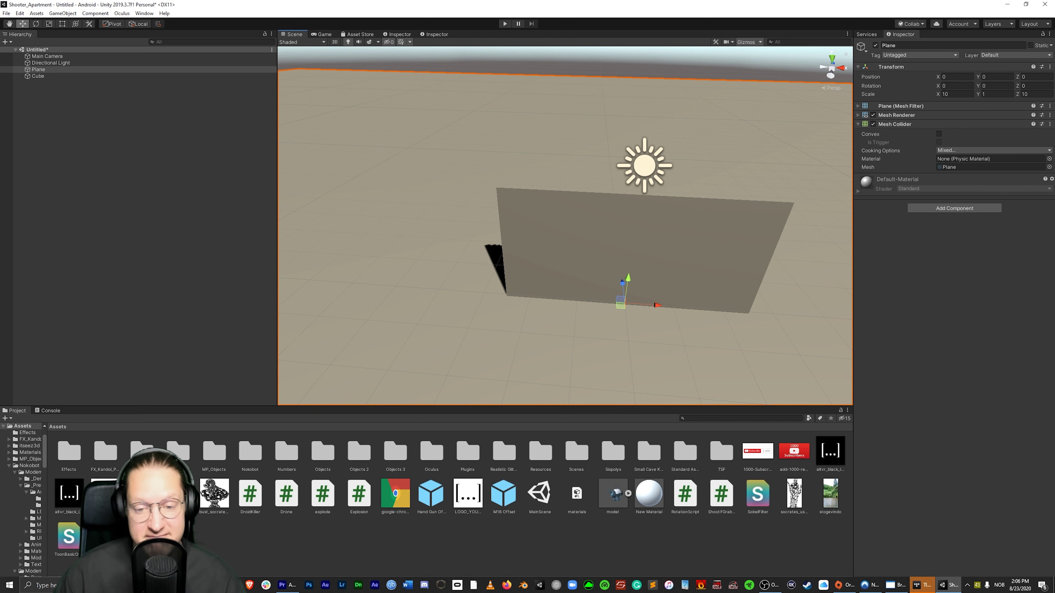
- Duplicate the wall cube and set the copy's Y rotation to 90
left_click(623, 257)
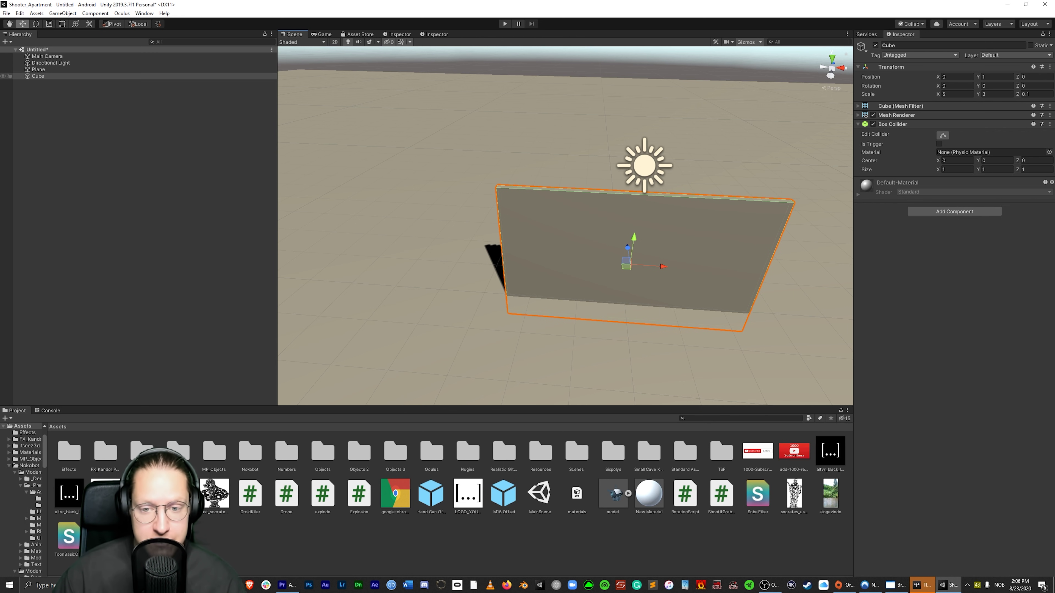
left_click(38, 77)
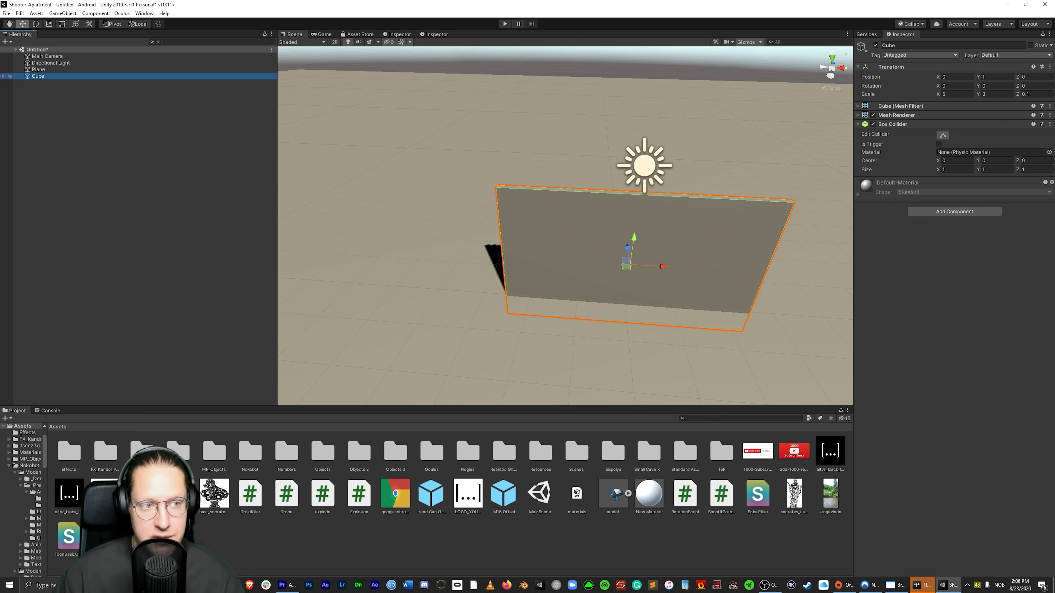
key("ctrl+d")
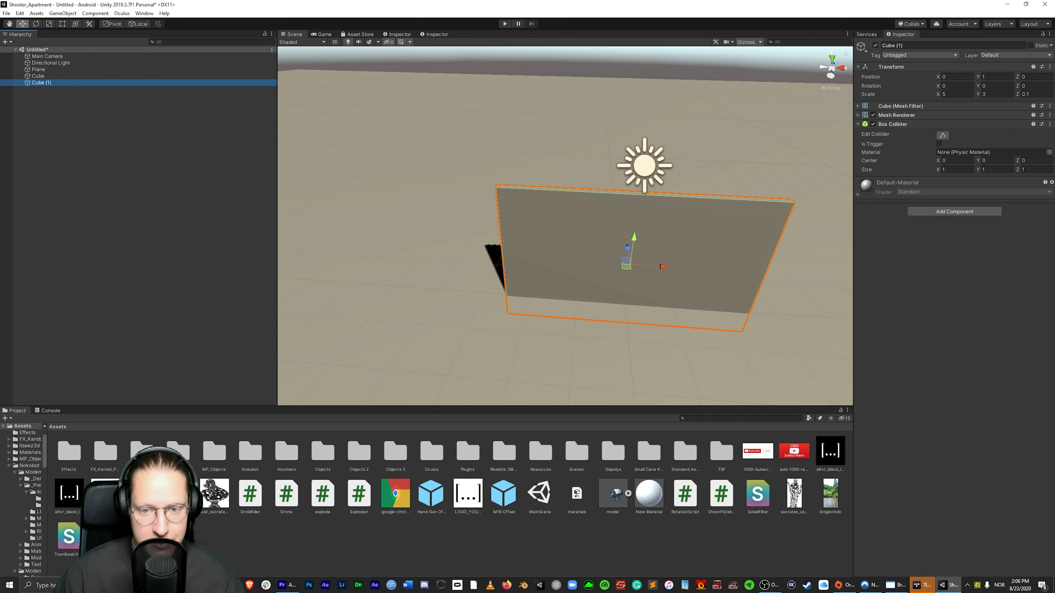
key("e")
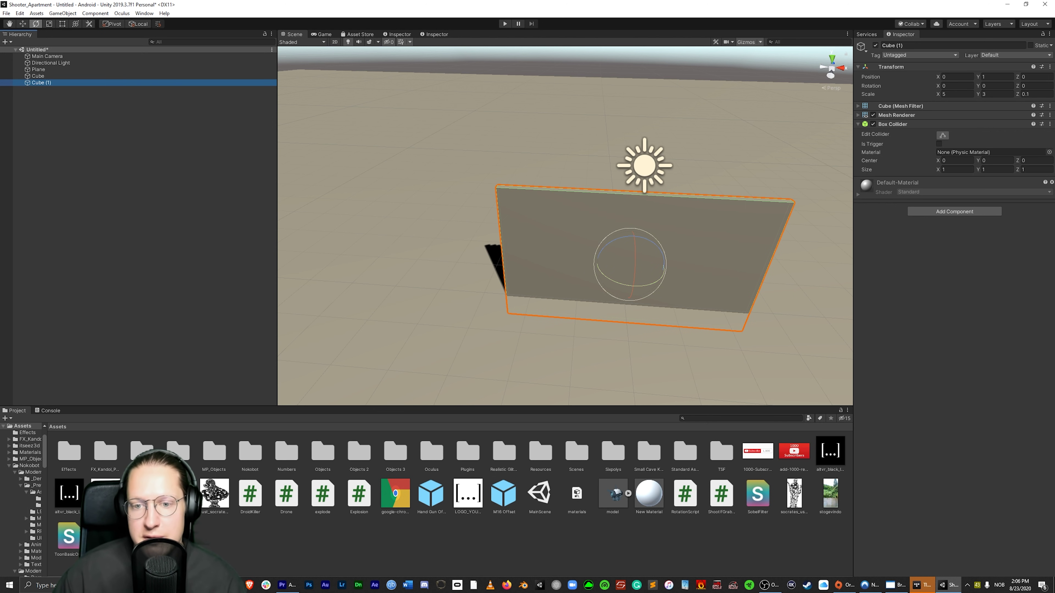
left_click_drag(635, 286, 589, 280)
left_click(996, 86)
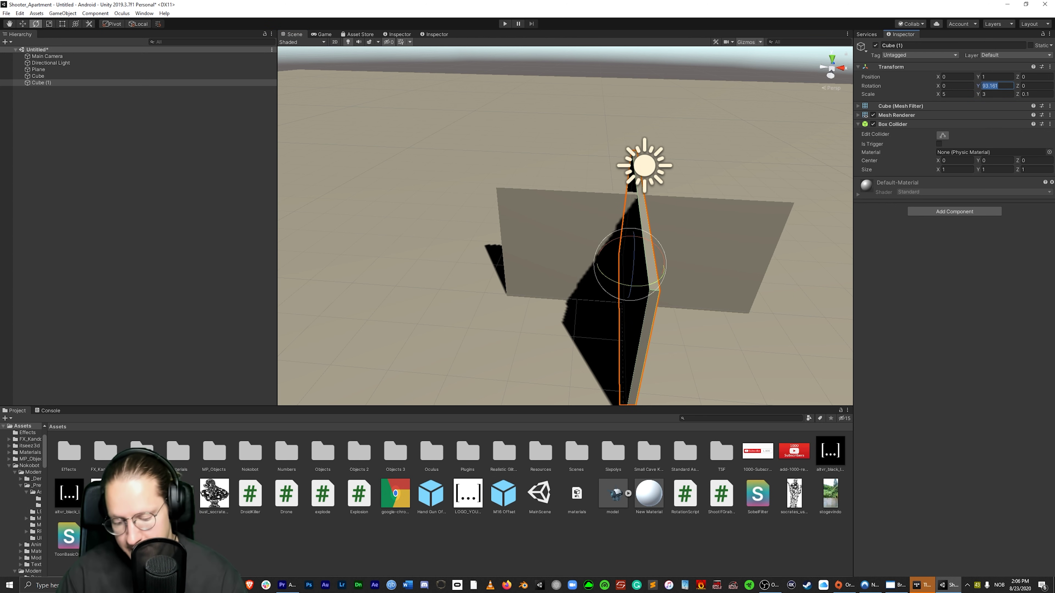
type("90")
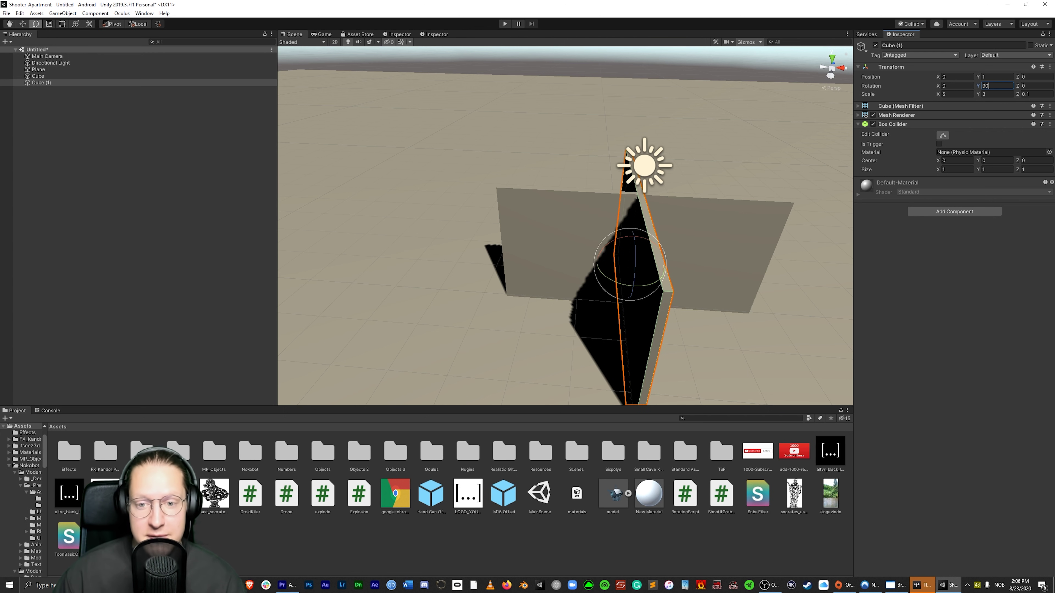
key("Return")
- Move the rotated wall to the end of the first wall, at about X 2.49 and Z -2.49, to form a corner
key("w")
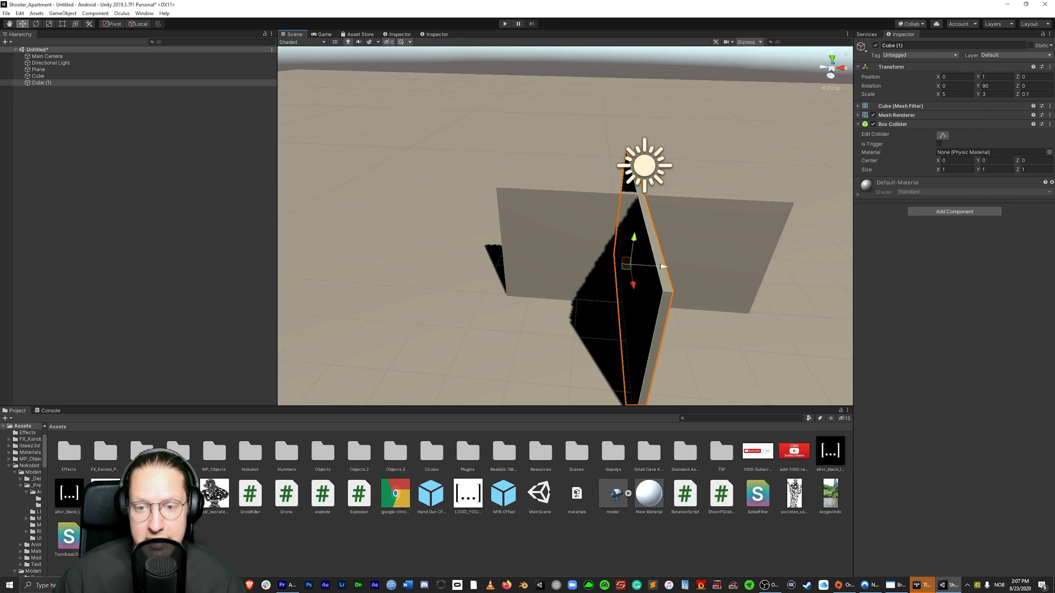
left_click_drag(663, 267, 798, 274)
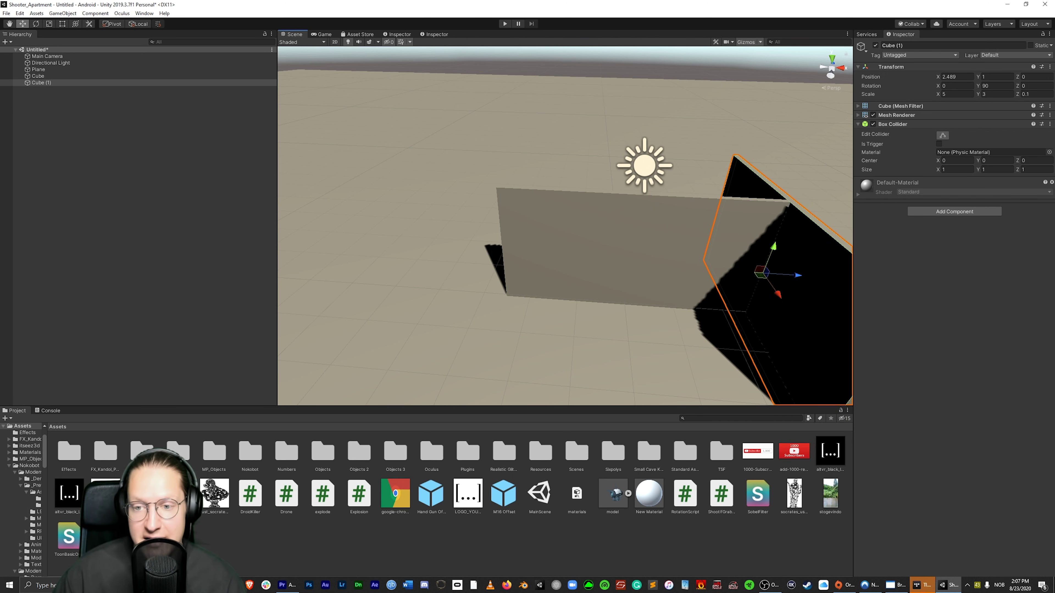
right_click_drag(797, 275, 826, 270)
left_click_drag(690, 254, 765, 351)
right_click_drag(765, 351, 743, 291)
- Duplicate the side wall and move the copy to the opposite end of the first wall, at about X -2.47
key("ctrl+d")
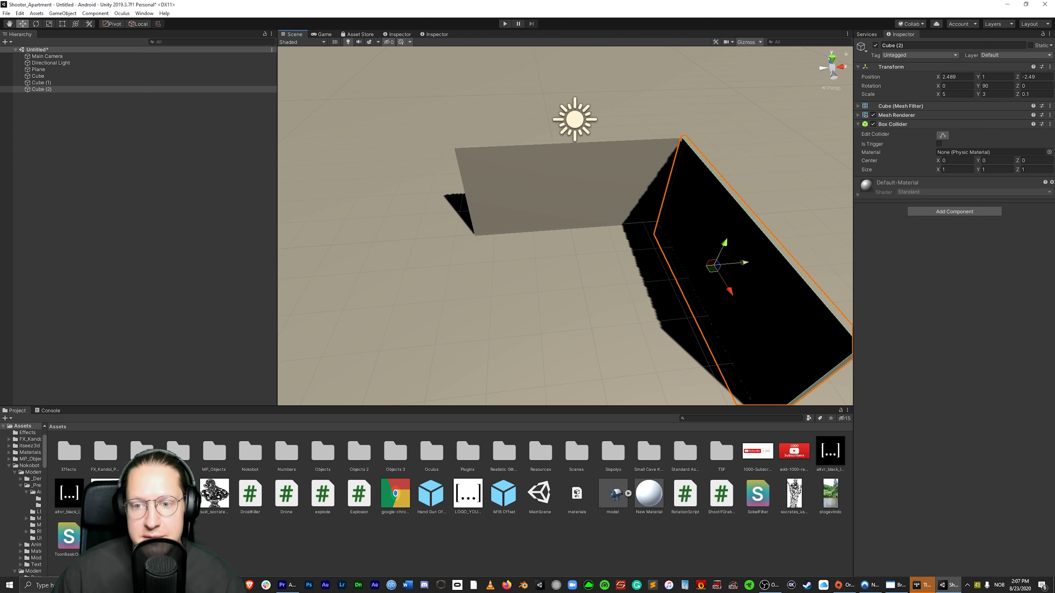
left_click_drag(747, 265, 488, 283)
right_click_drag(488, 283, 527, 249)
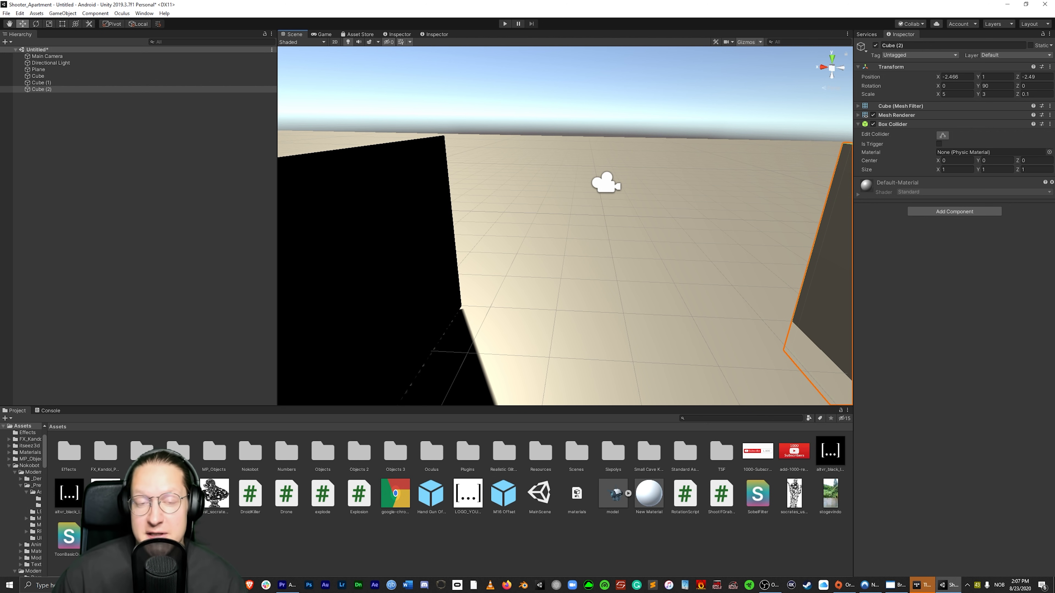
key("f")
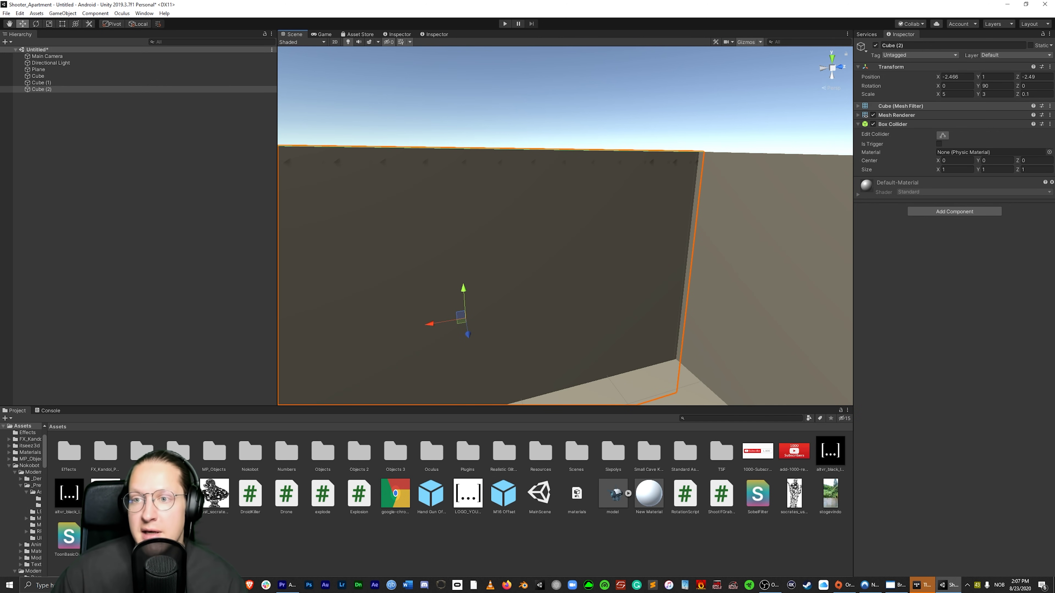
left_click(955, 94)
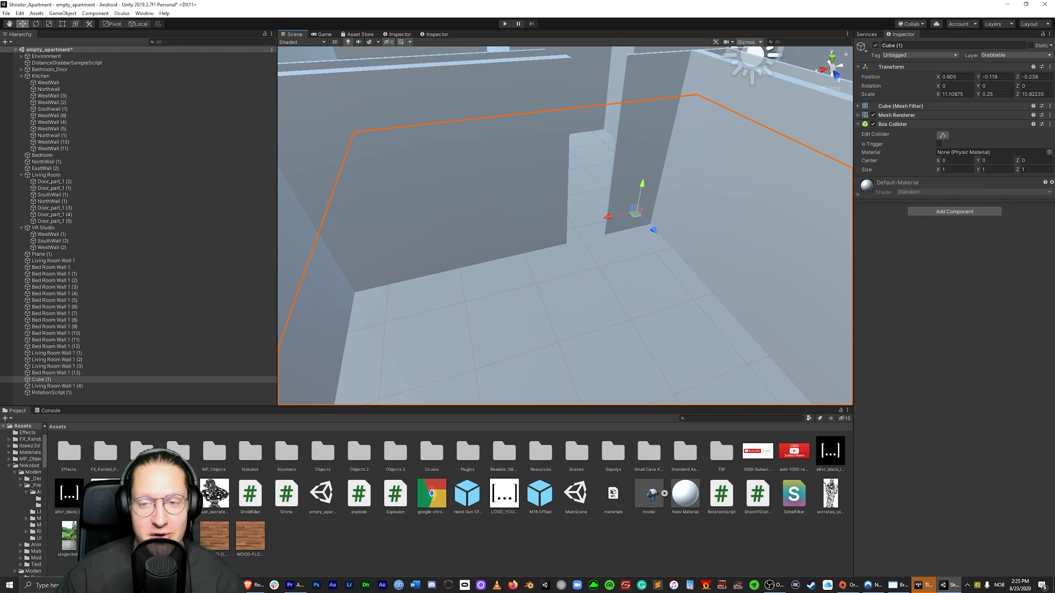
right_click_drag(565, 224, 539, 259)
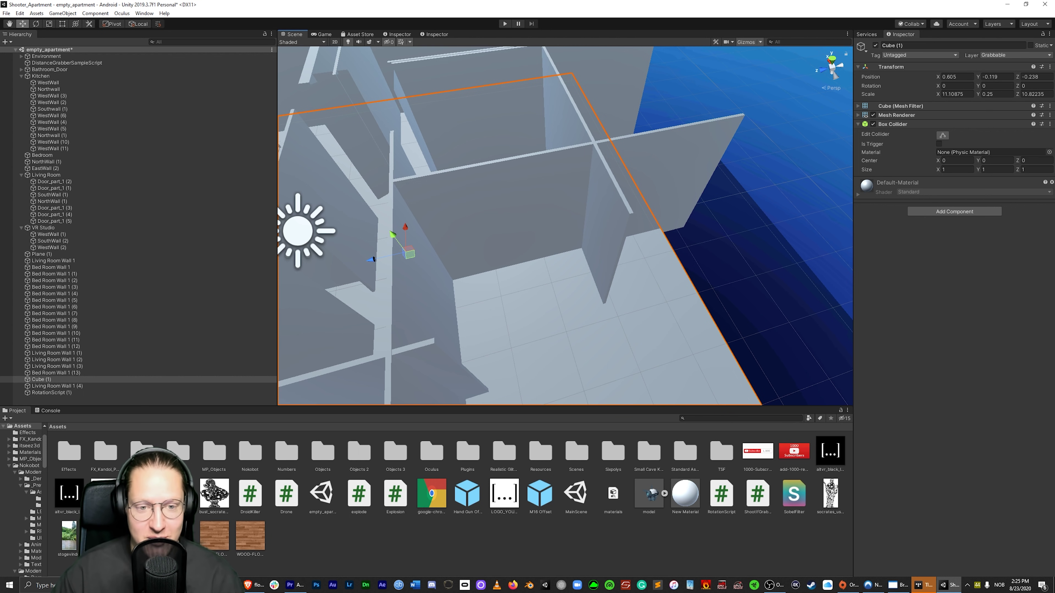
right_click_drag(564, 233, 539, 220)
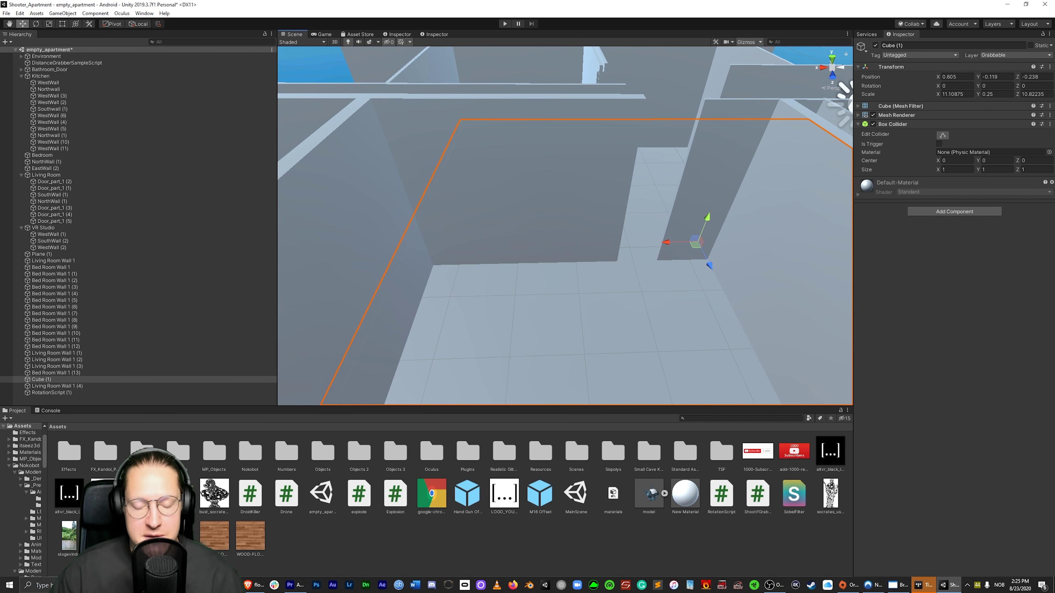
key("shift+d")
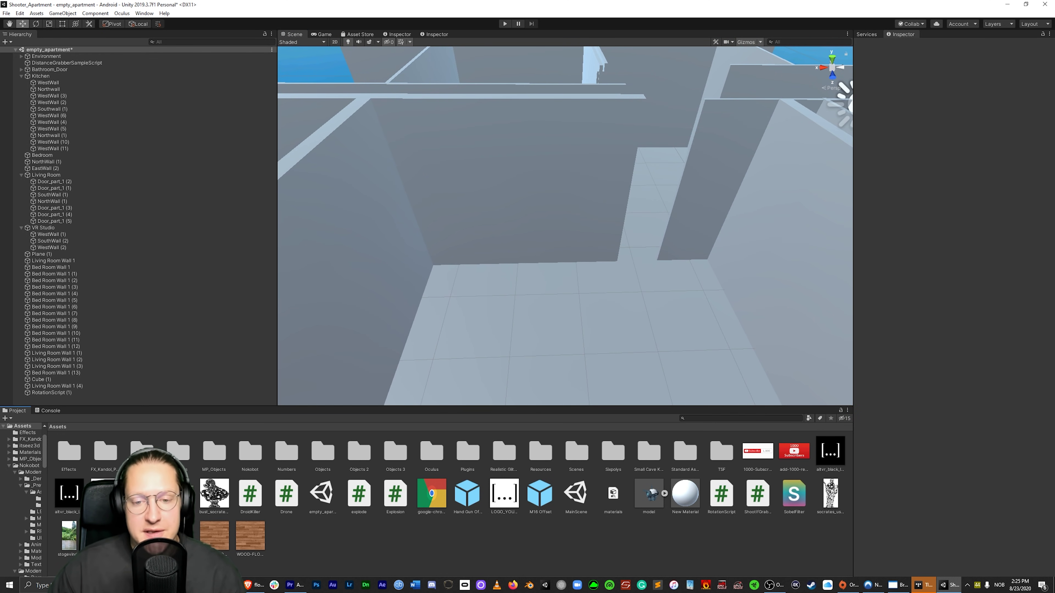
key("ctrl+z")
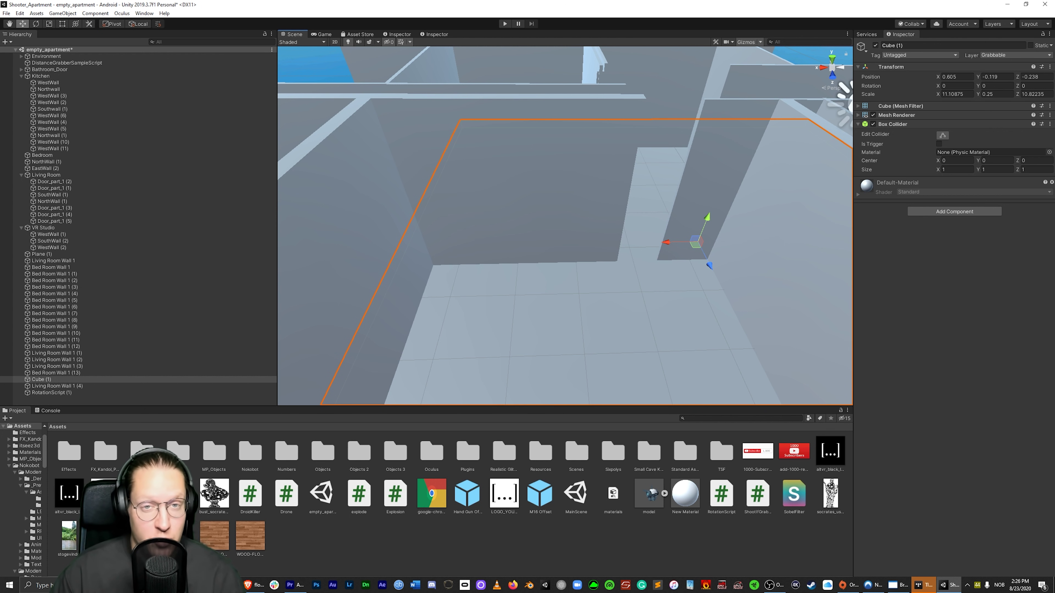
- Switch to the browser's Google image results and copy the search phrase "floor texture seamless download"
key("alt+Tab")
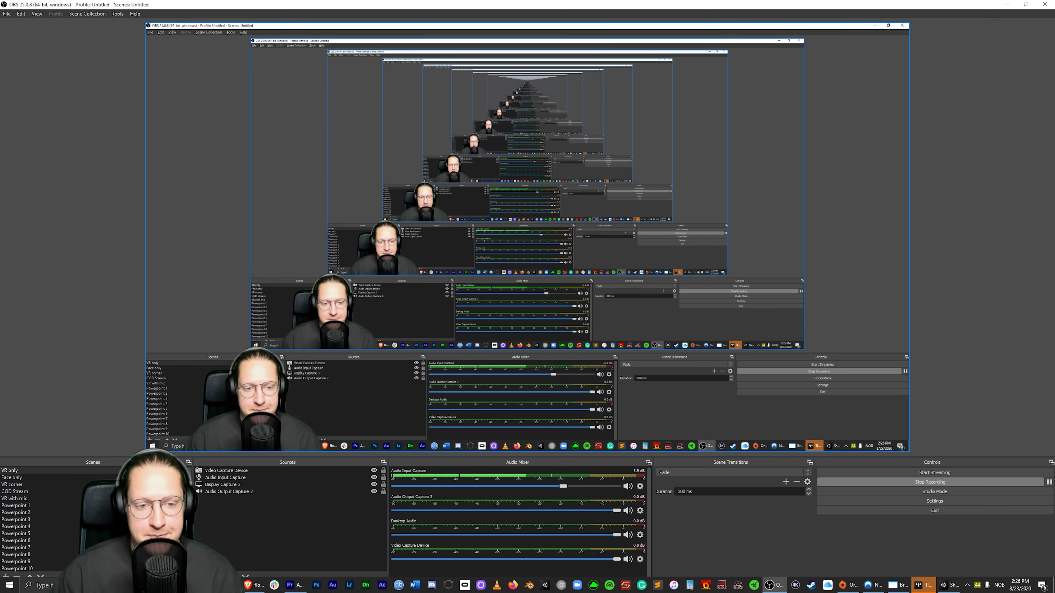
key("alt+Tab")
key("alt+Tab")
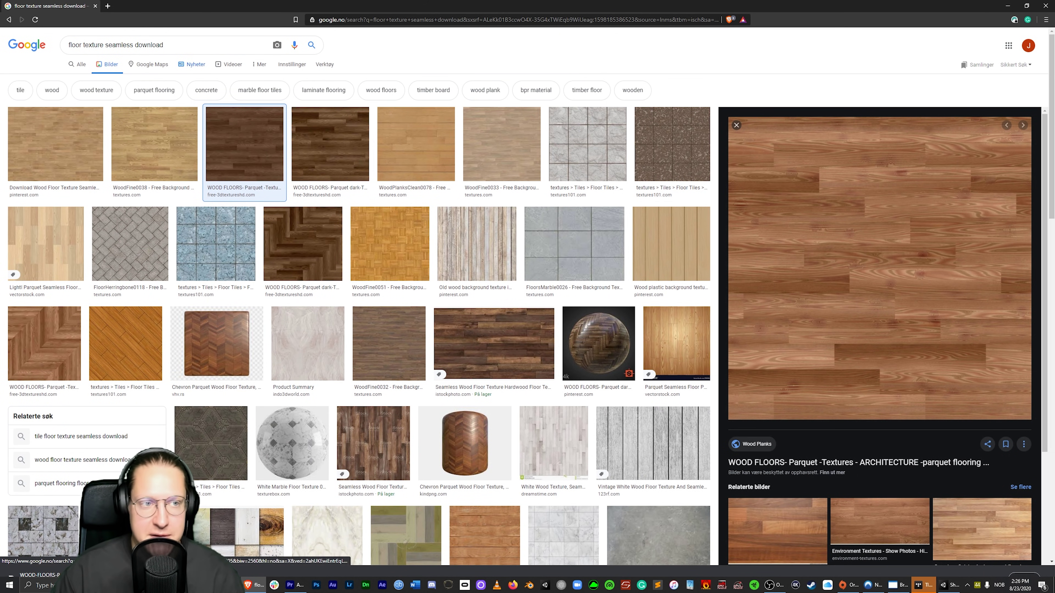
left_click(207, 45)
key("ctrl+a")
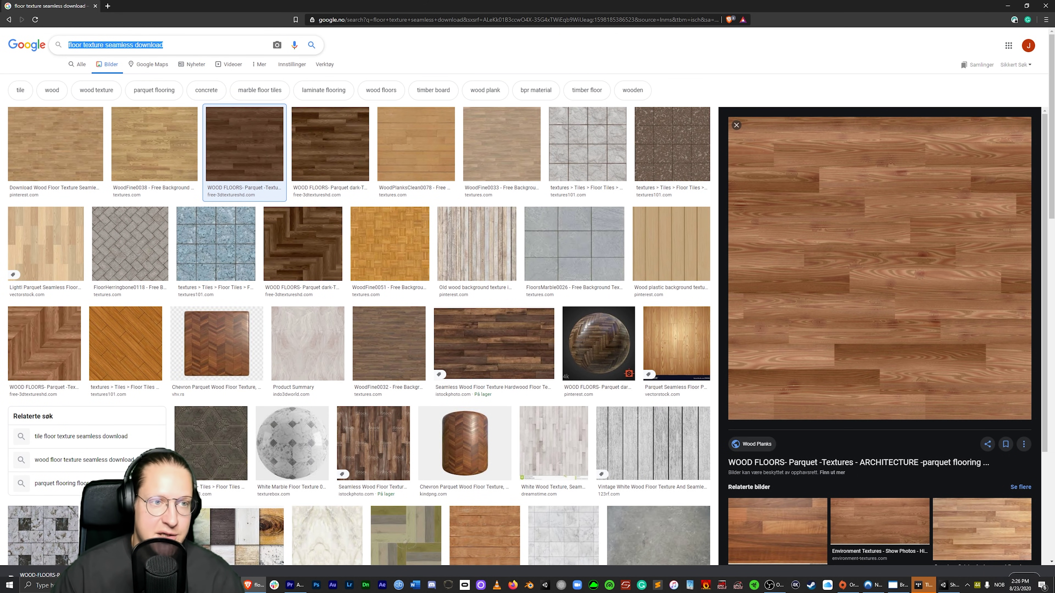
key("ctrl+c")
double_click(119, 44)
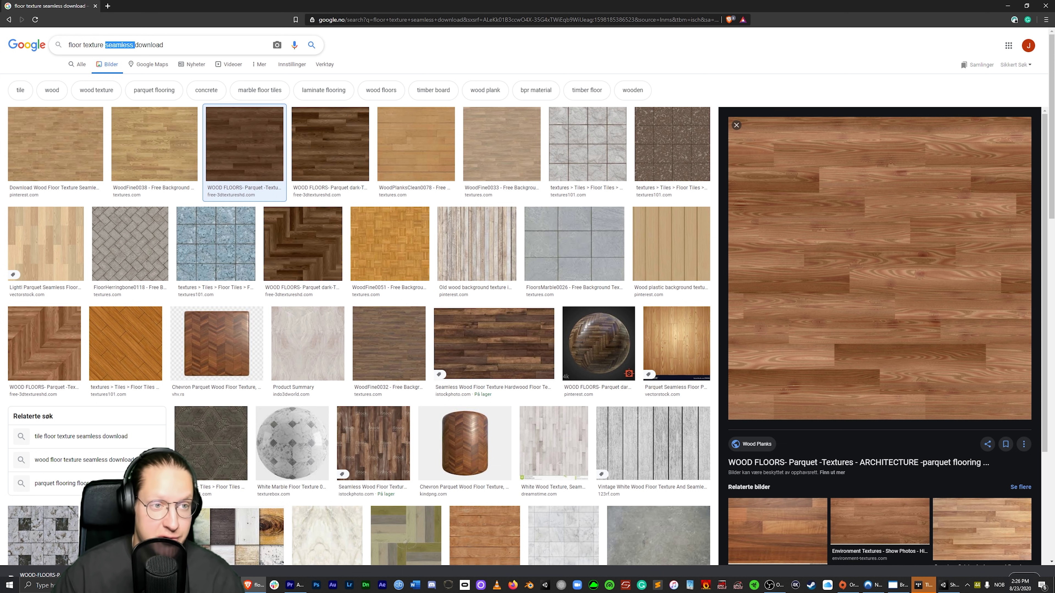
left_click(164, 44)
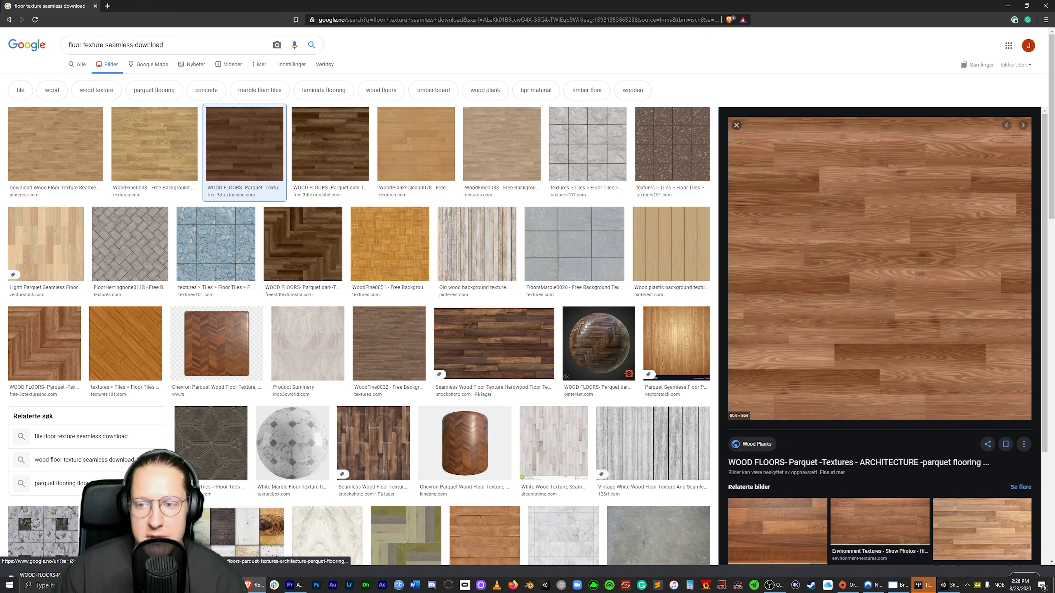
- Save the enlarged wood parquet texture image from the search results, and switch back to Unity
right_click(916, 213)
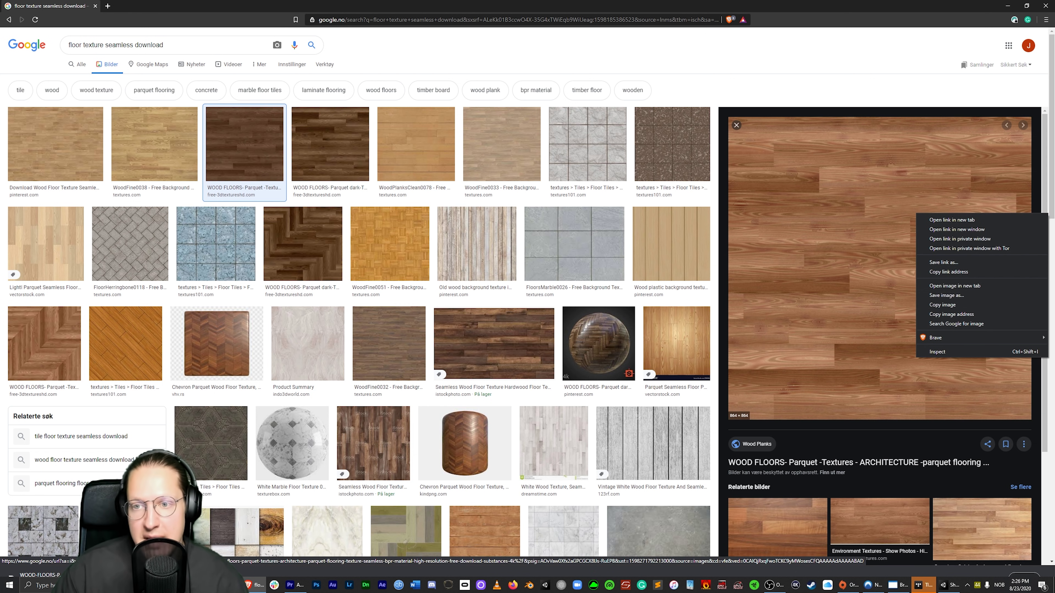
left_click(946, 295)
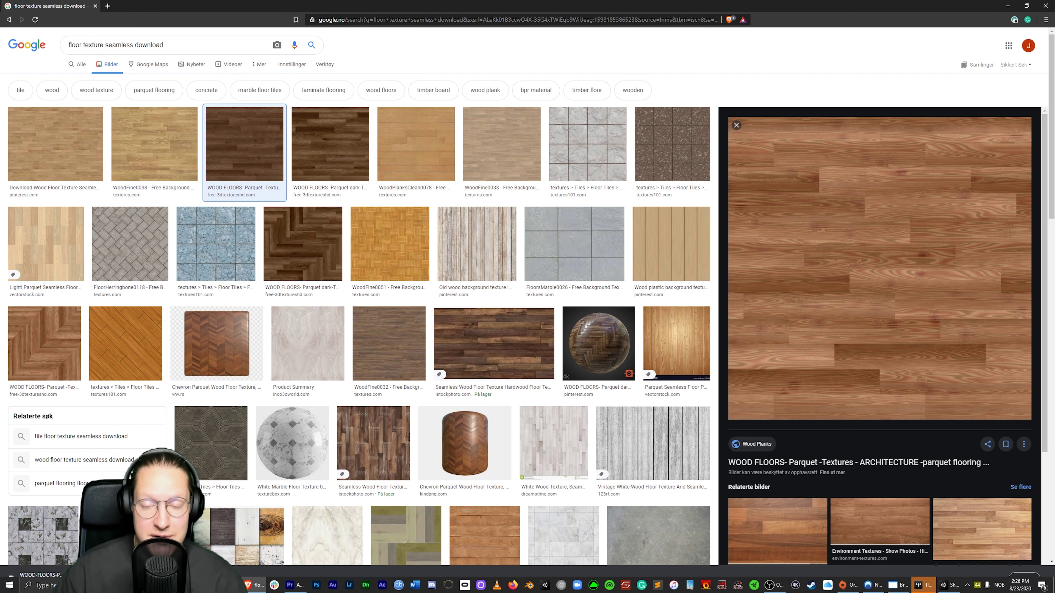
key("alt+Tab")
key("alt+Tab")
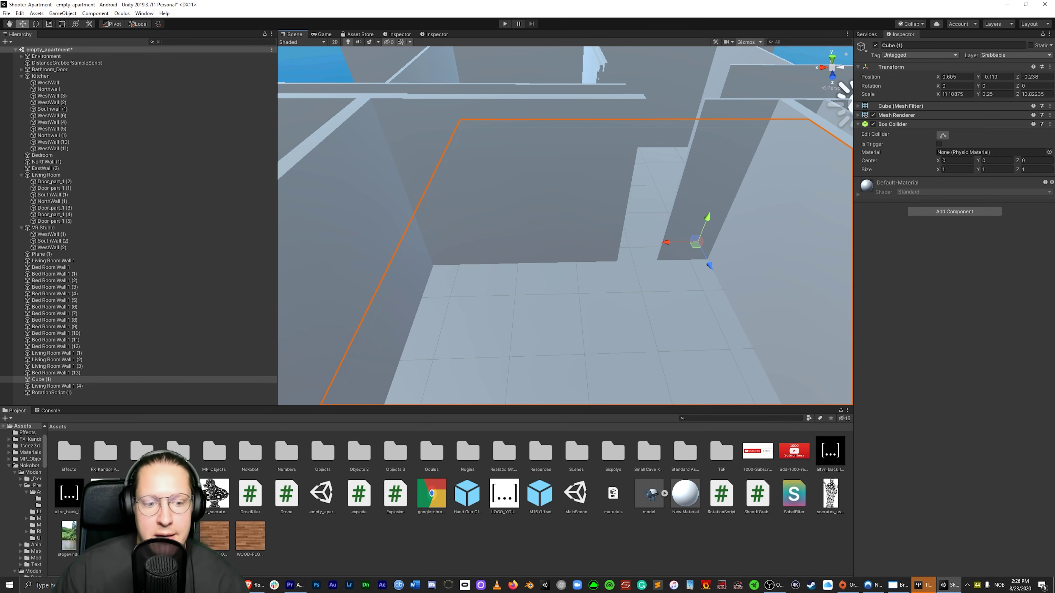
- Import the downloaded WOOD-FLOORS texture from the desktop into the project's Assets folder
left_click(499, 545)
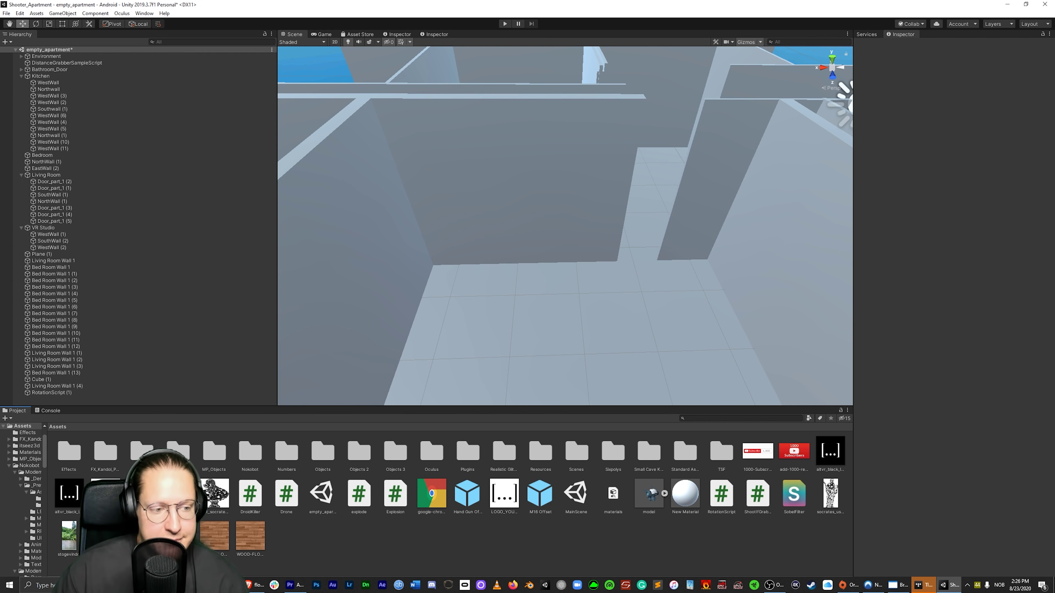
left_click(22, 426)
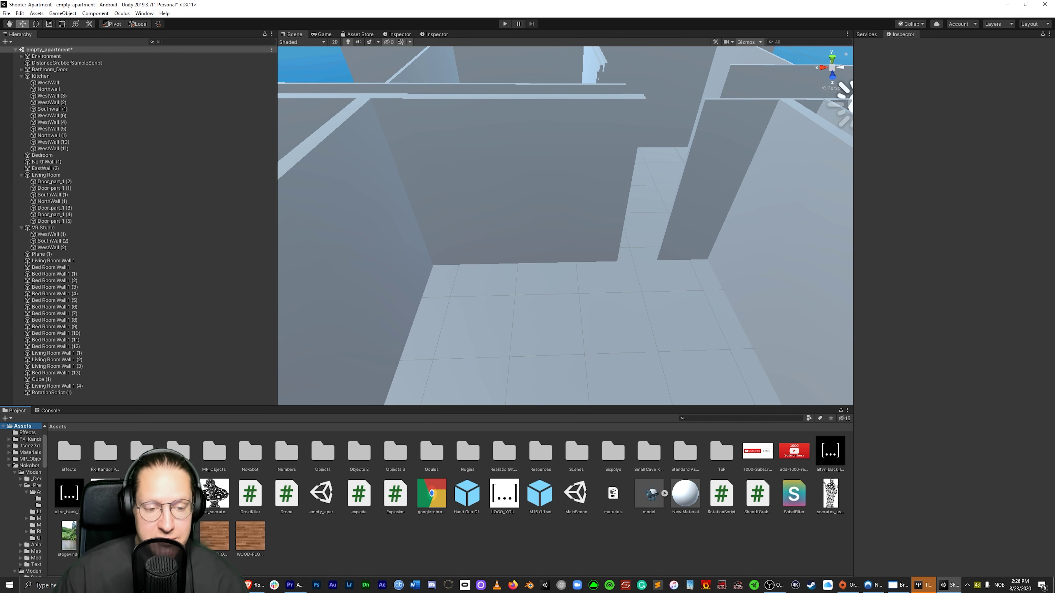
key("super+d")
left_click_drag(448, 423, 457, 376)
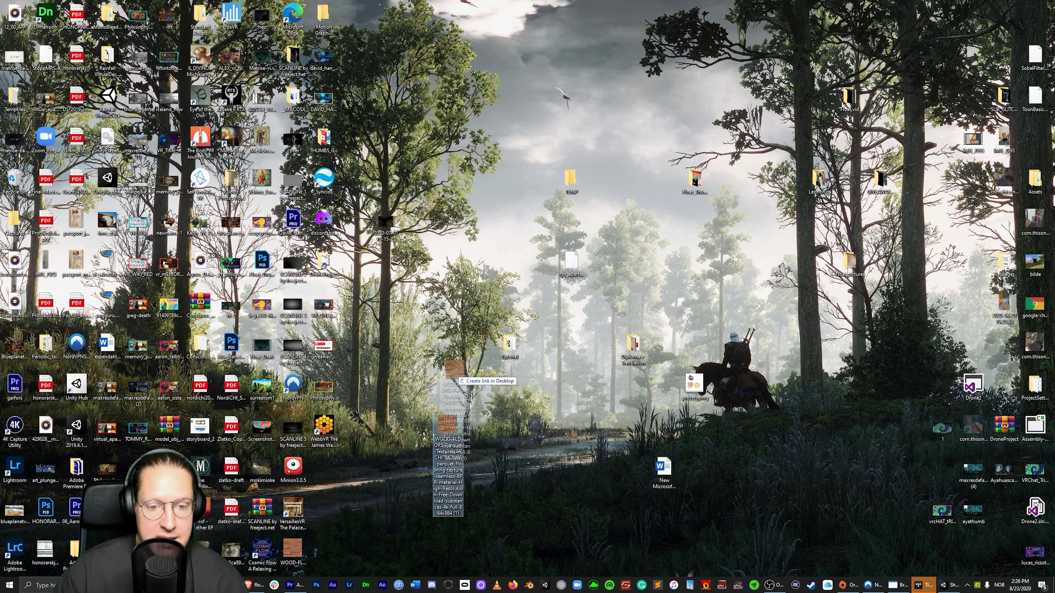
key("alt+Tab")
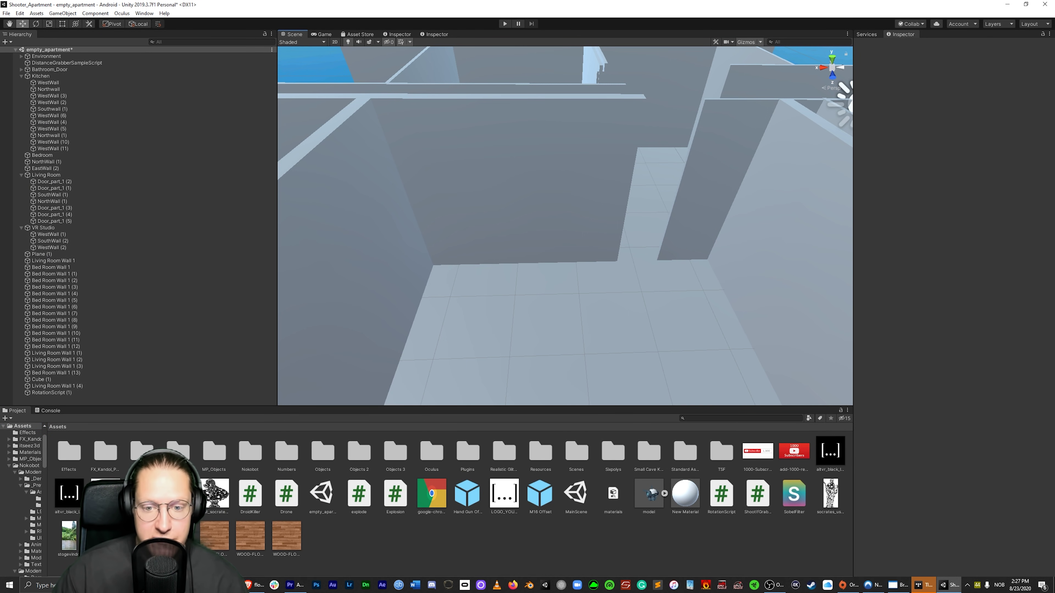
- Apply the imported WOOD-FLOORS parquet texture to the apartment's floor object, Cube (1)
left_click(38, 380)
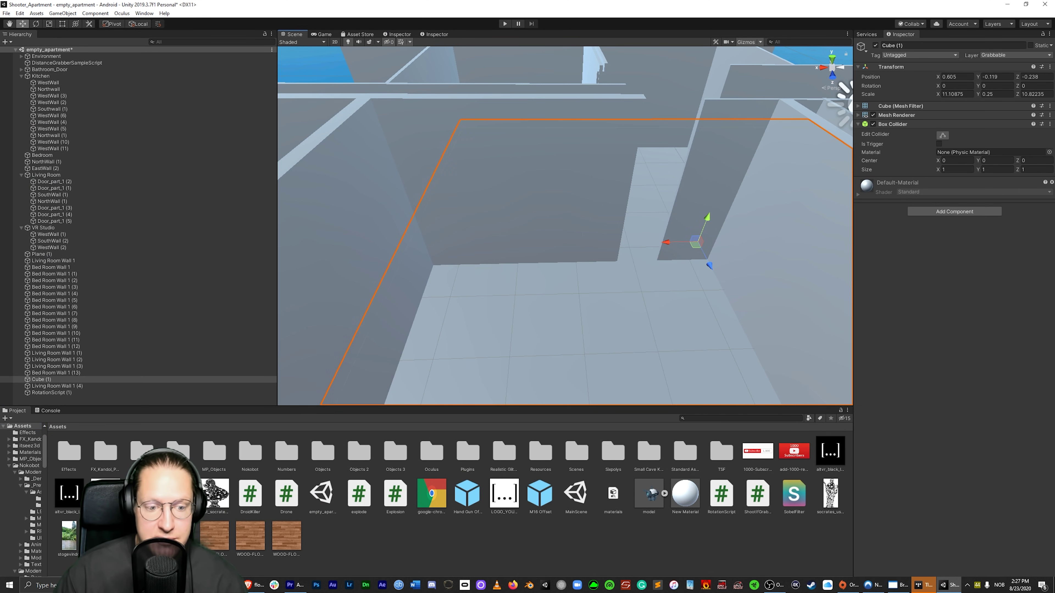
left_click_drag(286, 536, 582, 312)
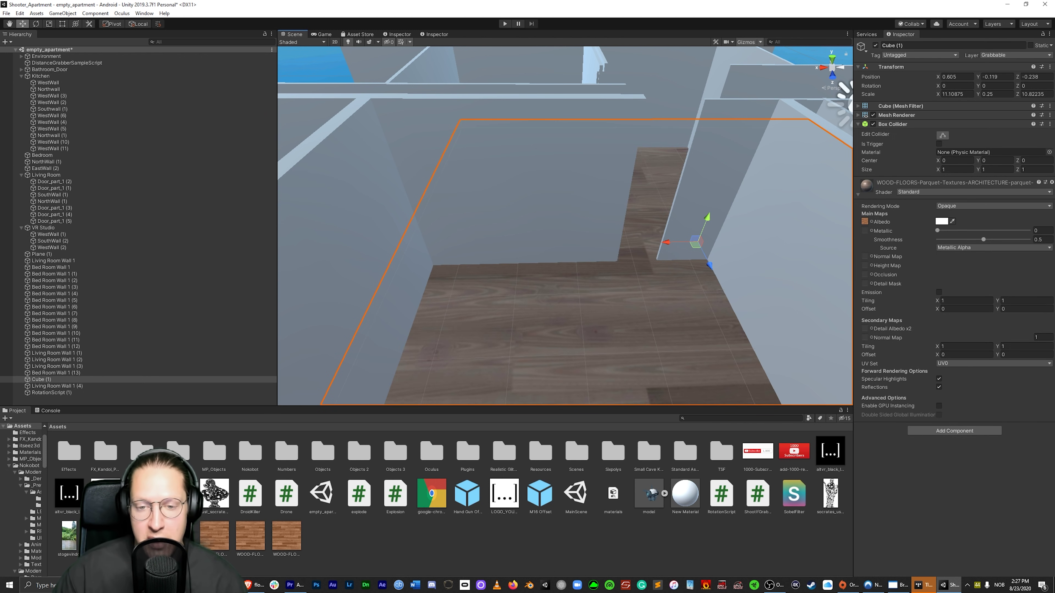
- Set the main map tiling of the floor's wood parquet material to 10 in X and 10 in Y
left_click_drag(565, 225, 589, 224, "alt")
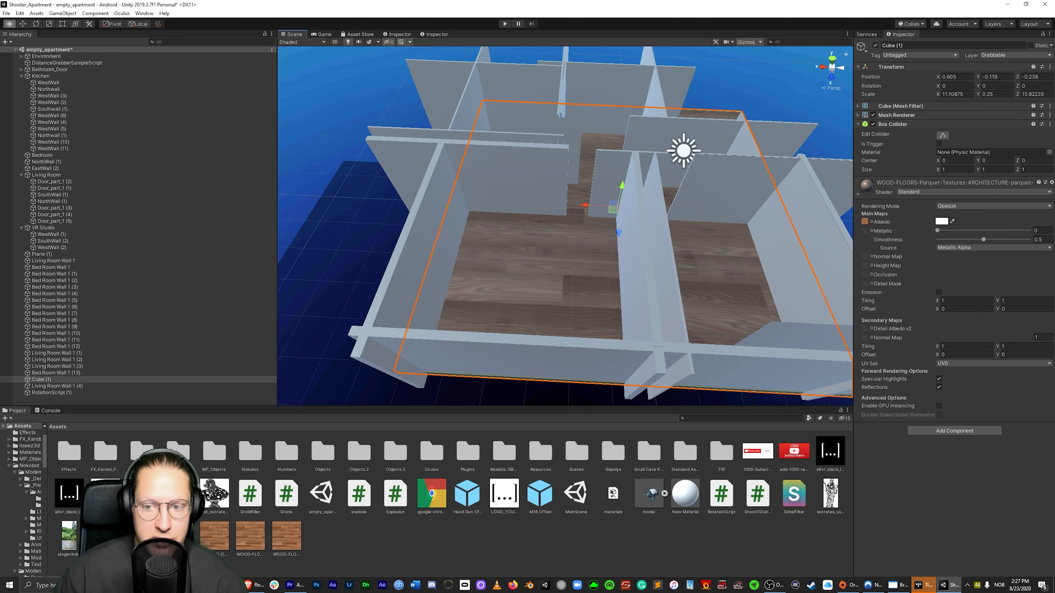
scroll(564, 224, "up", 3)
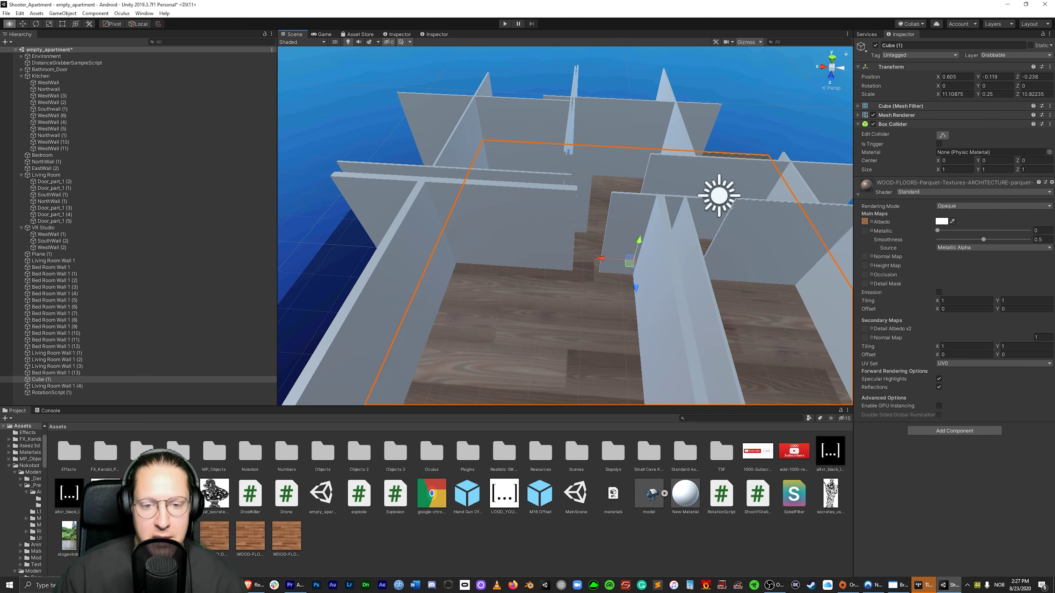
scroll(565, 225, "up", 10)
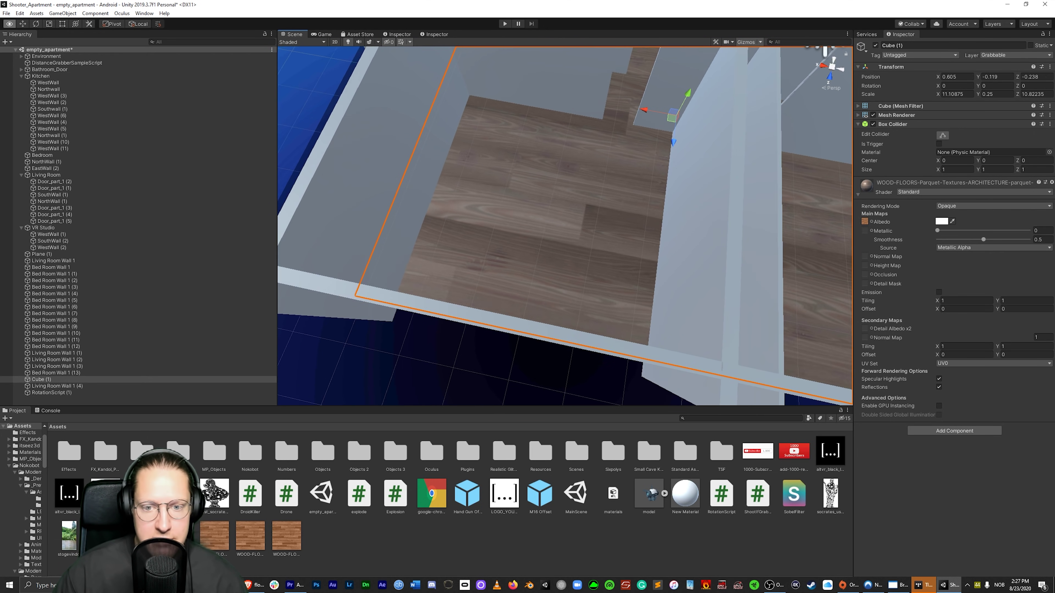
left_click_drag(565, 224, 582, 208, "alt")
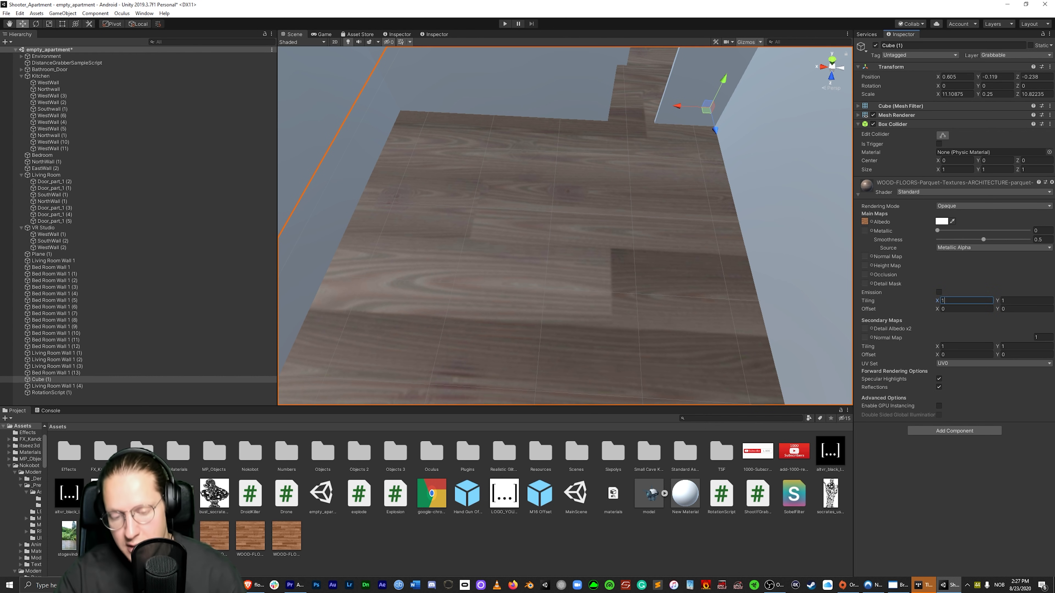
type("10")
key("Tab")
type("10")
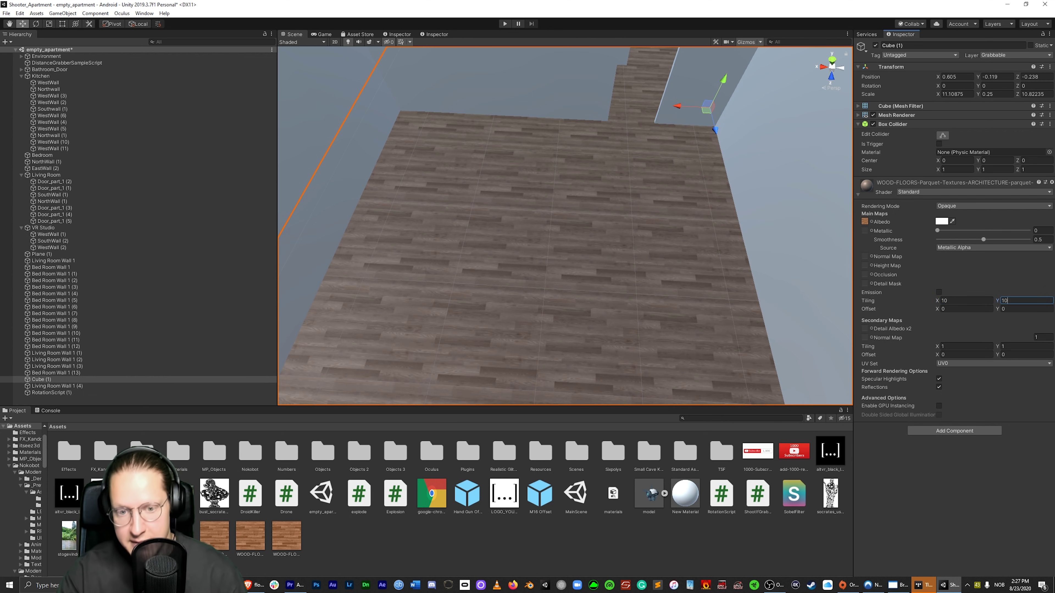
key("Tab")
left_click_drag(540, 229, 623, 124, "alt")
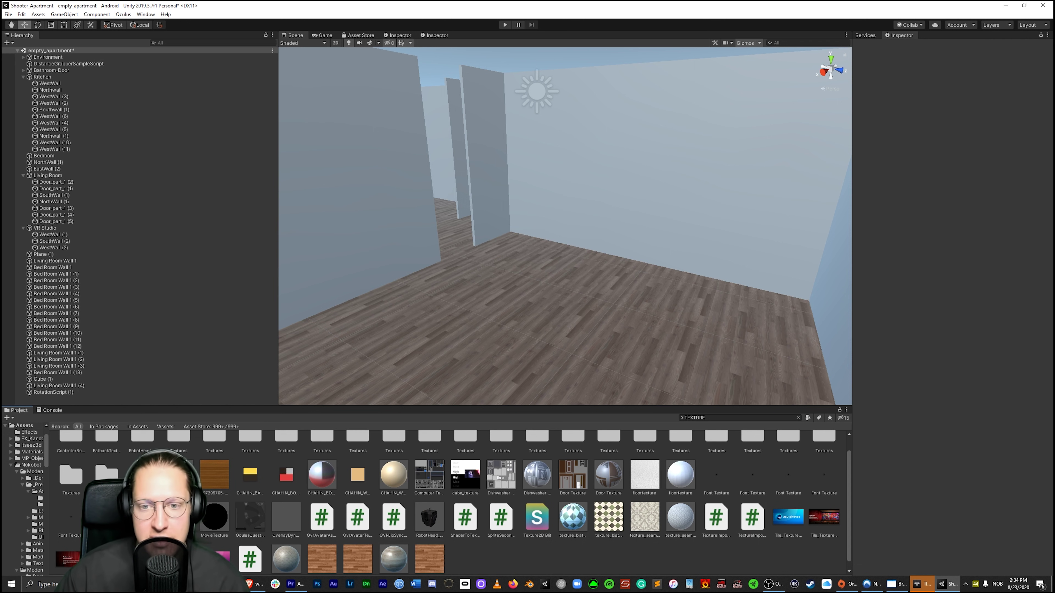
- Apply the diamond-patterned tile texture to Living Room Wall 1 (1) with 5 by 5 tiling, and adjust its X offset
left_click(656, 174)
left_click_drag(609, 517, 656, 175)
left_click(959, 301)
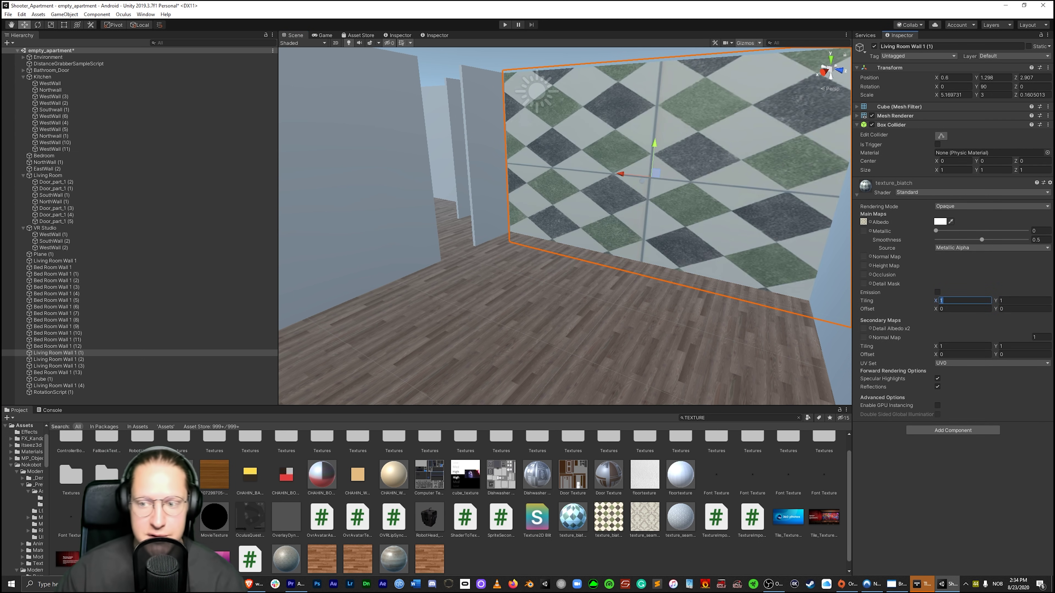
type("5")
key("Tab")
type("5")
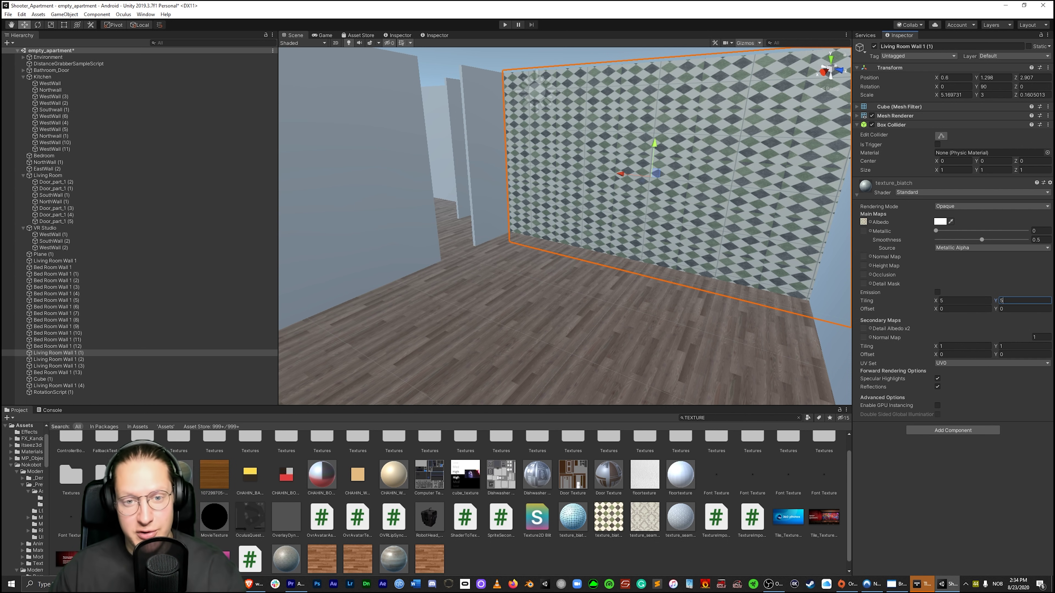
mouse_move(936, 309)
left_mouse_down()
mouse_move(996, 309)
mouse_move(951, 309)
left_mouse_up()
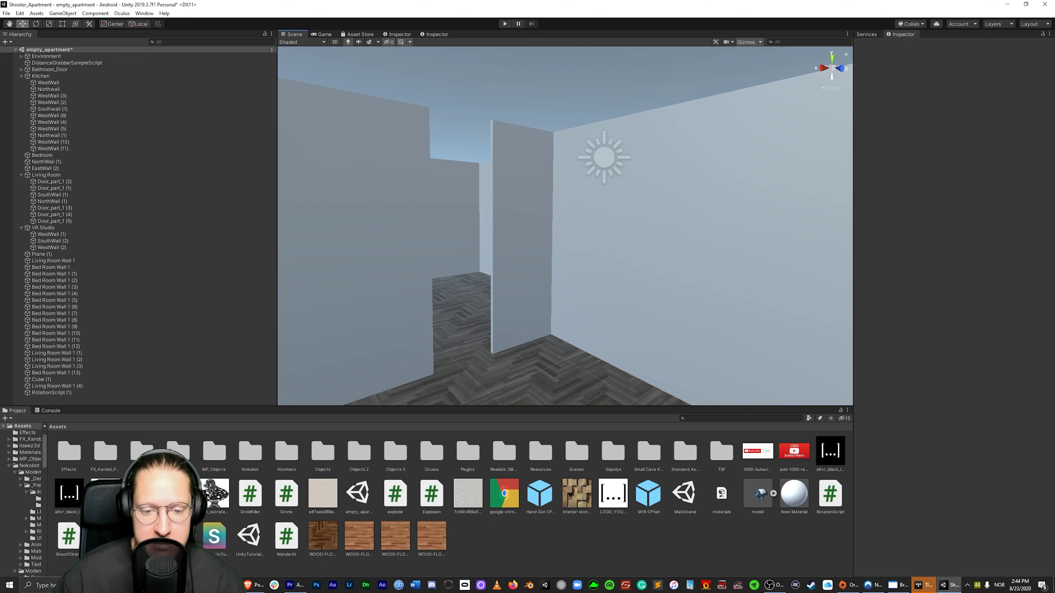
right_click_drag(565, 224, 615, 227)
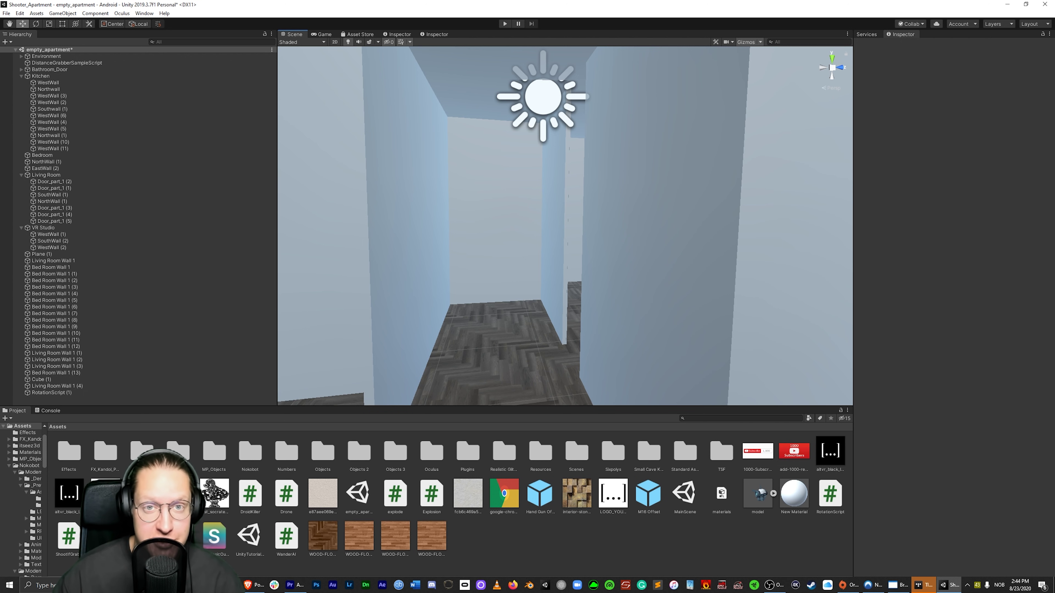
right_click_drag(565, 225, 523, 236)
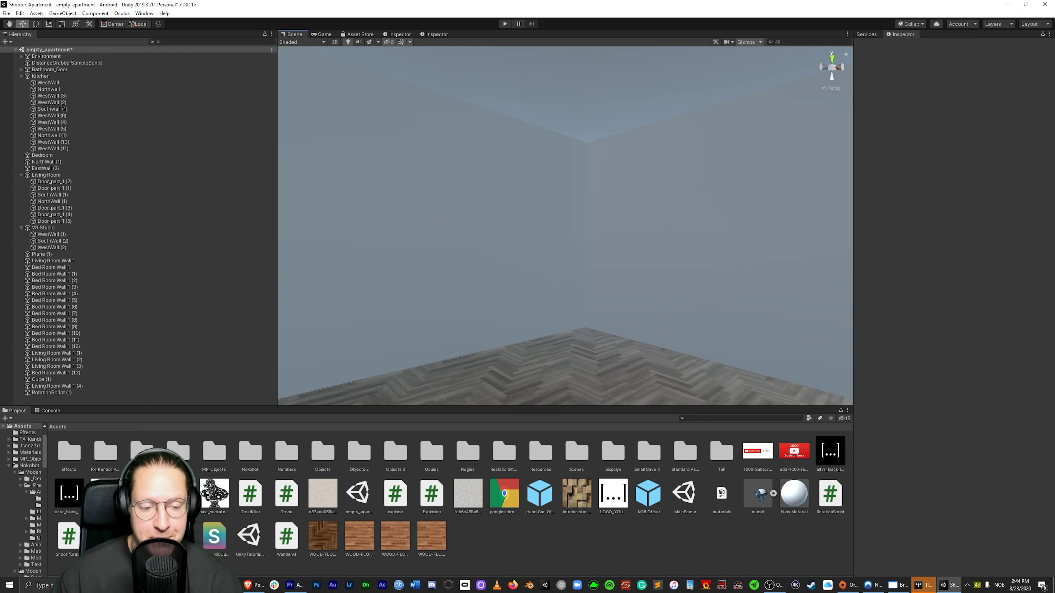
- Switch to the browser's Poly site and search the 3D models for "couch"
left_click(253, 585)
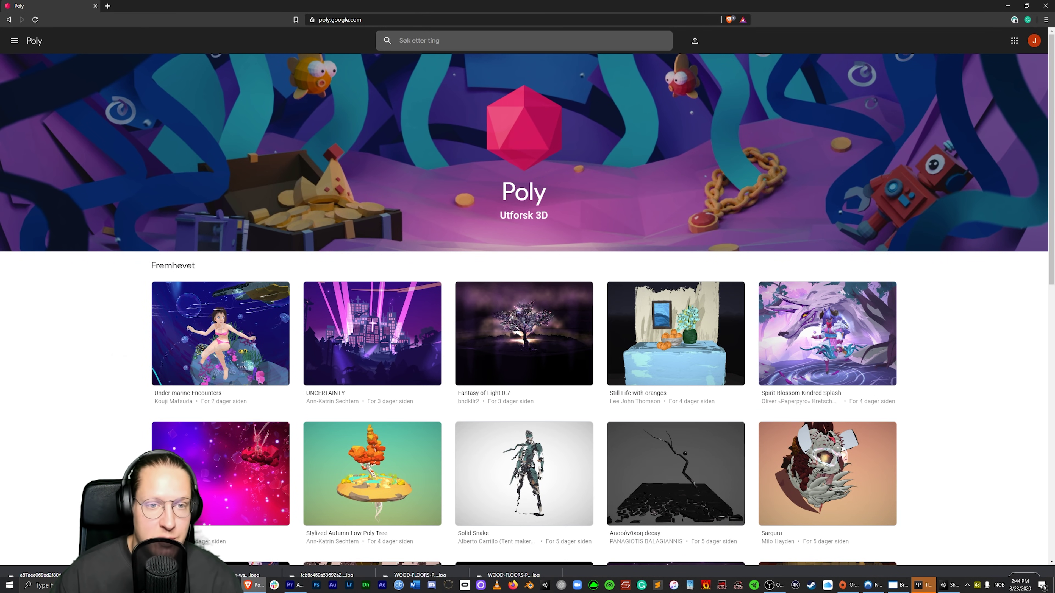
key("ctrl+l")
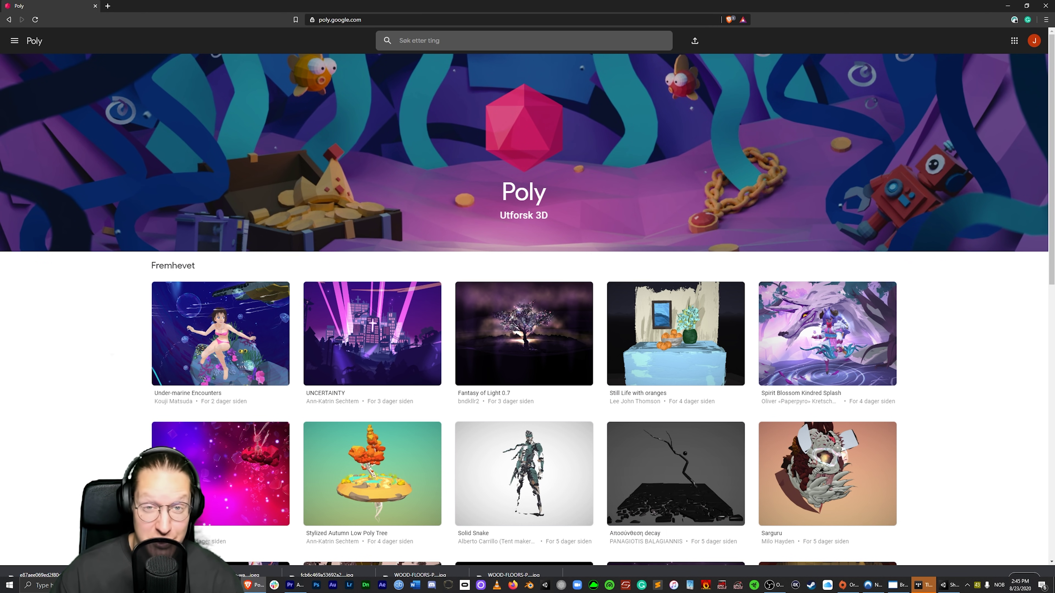
left_click(400, 40)
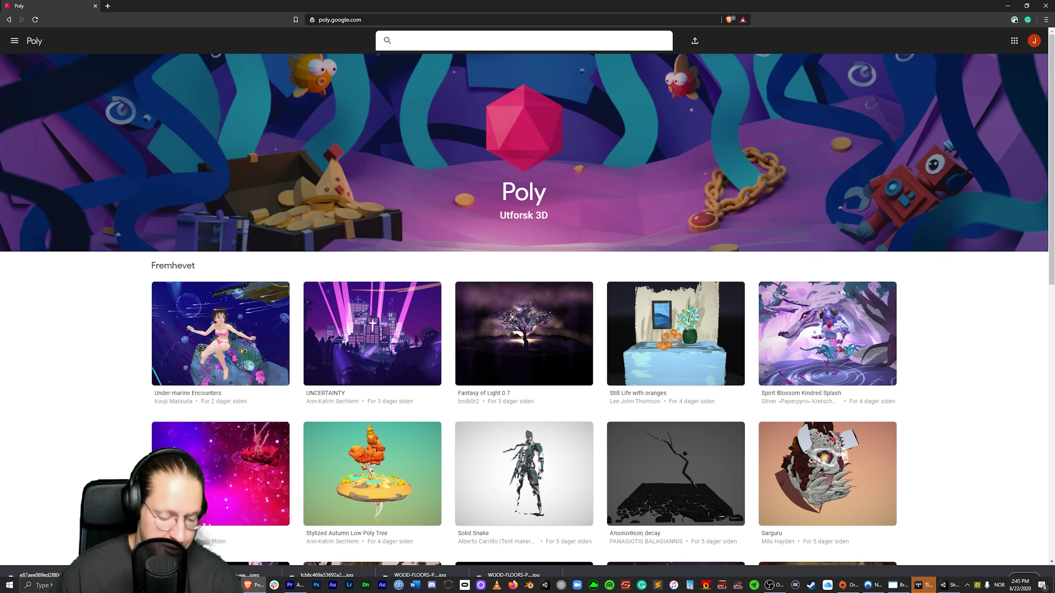
type("couch")
key("Return")
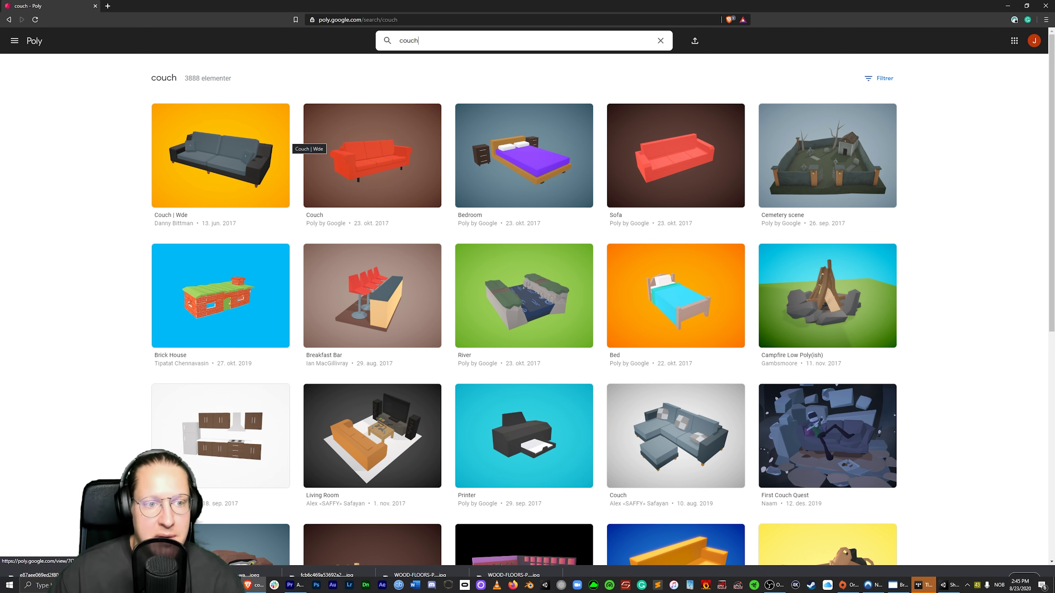
- Download the "Couch | Wde" model as the original OBJ file and save its ZIP archive to the desktop
left_click(286, 137)
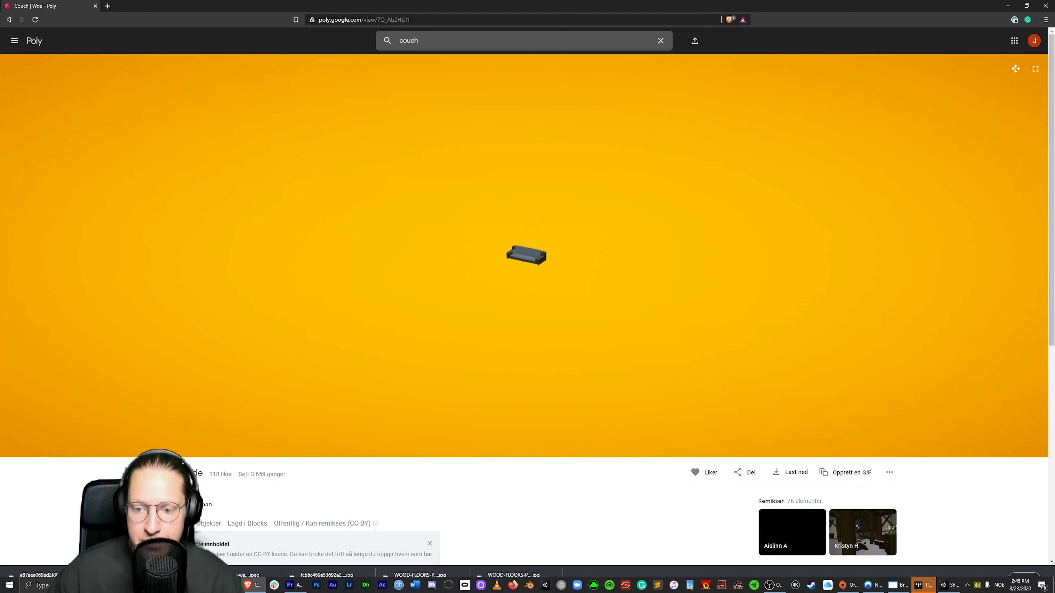
left_click(791, 473)
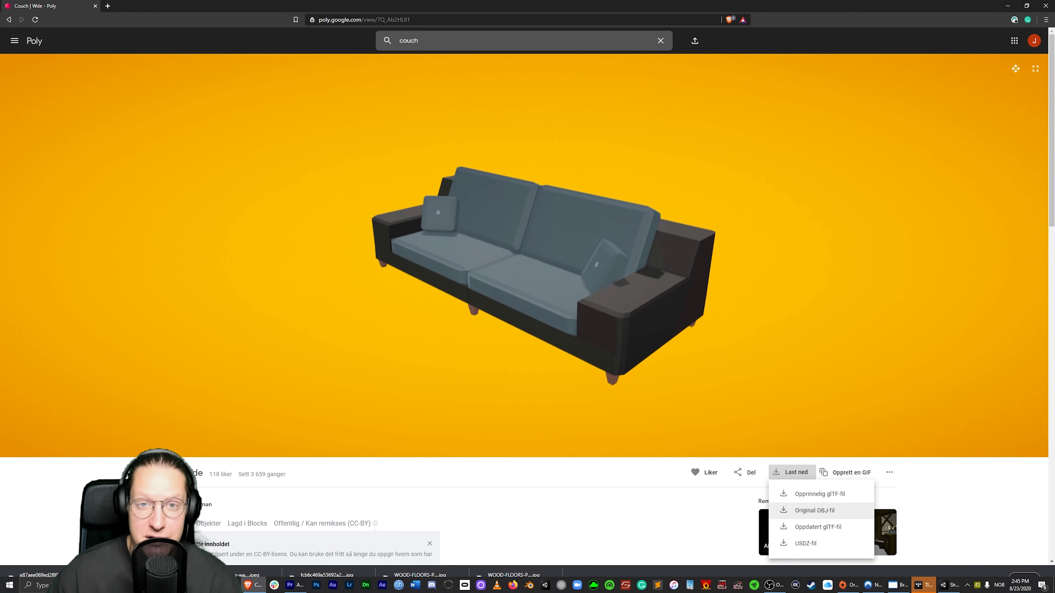
left_click(815, 510)
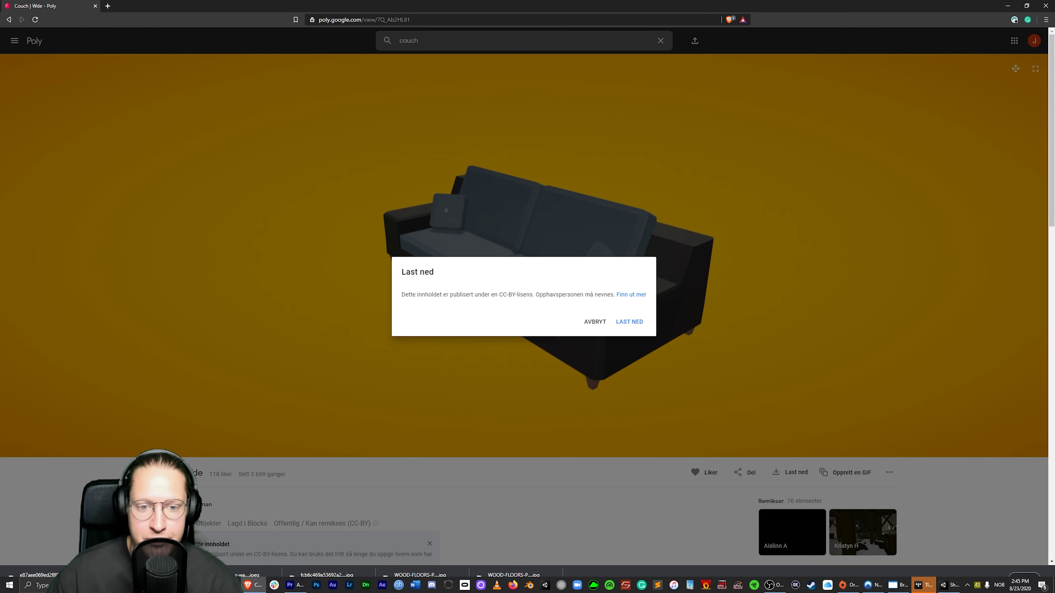
left_click(629, 322)
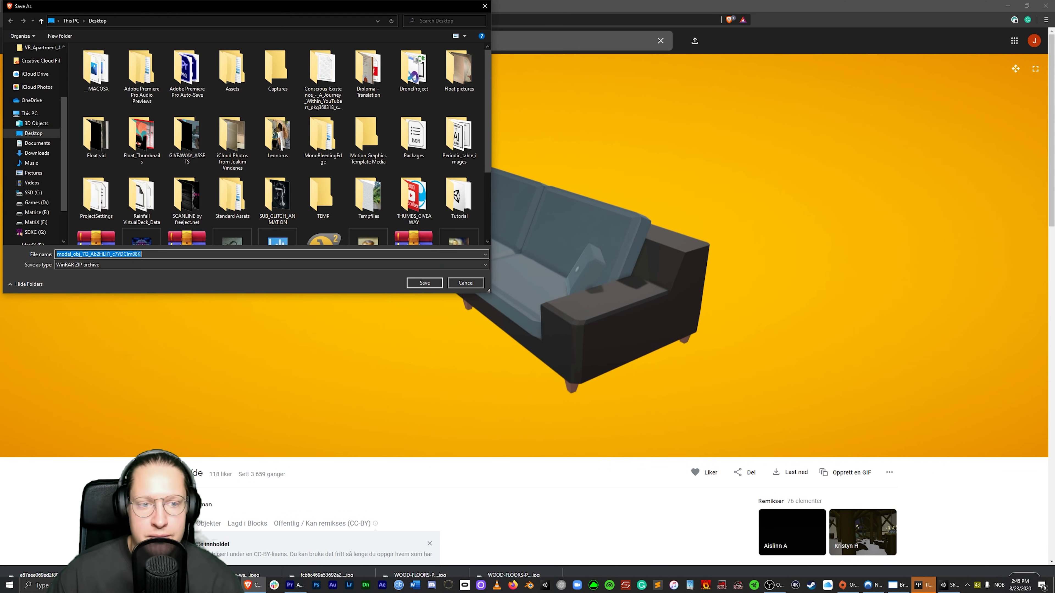
left_click(33, 133)
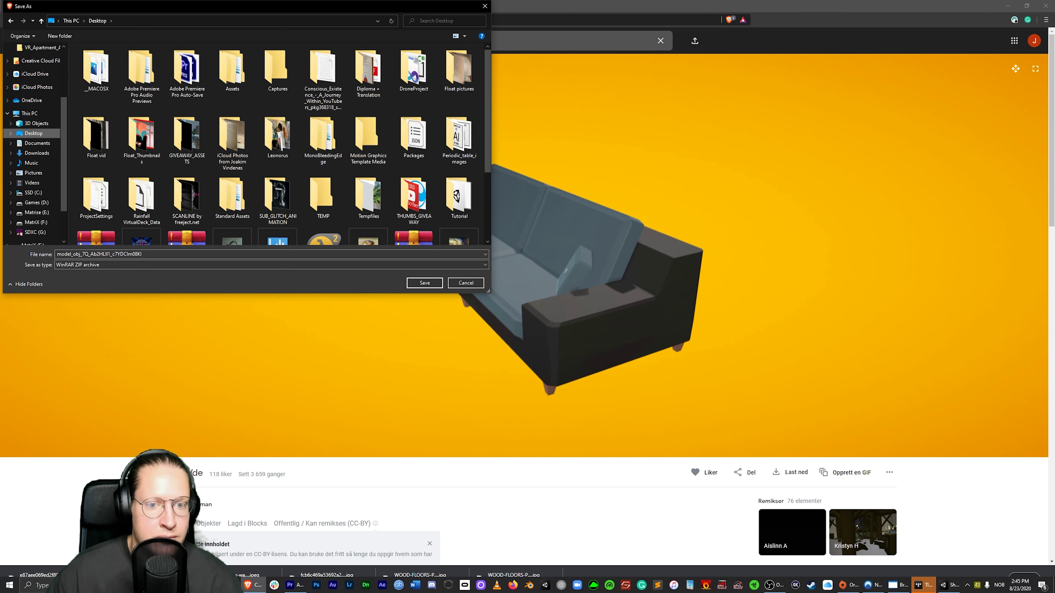
key("Return")
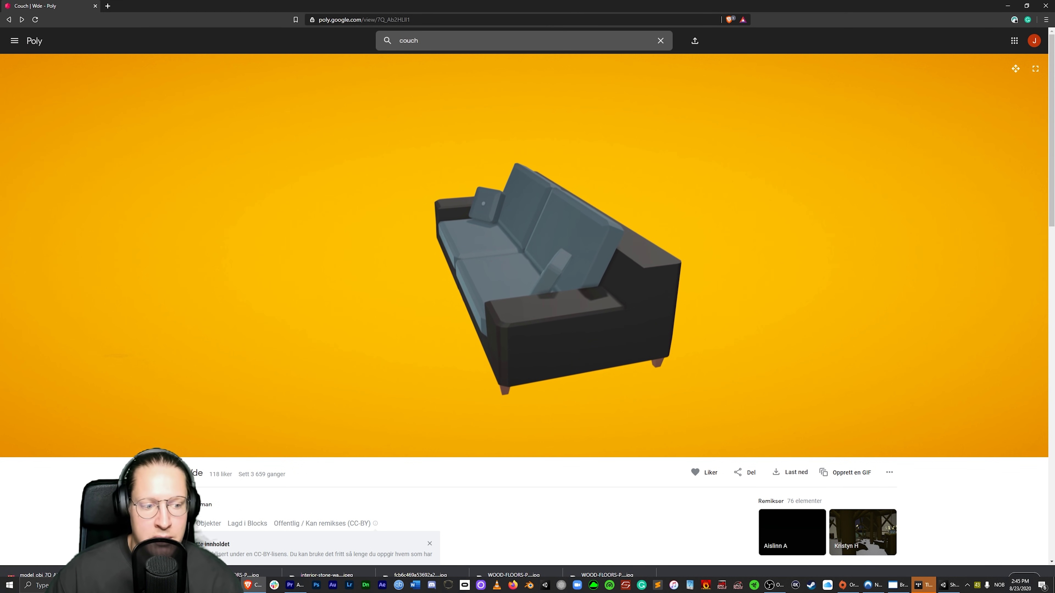
- Extract the downloaded couch model archive into its own folder on the desktop and close the archive program
key("super+d")
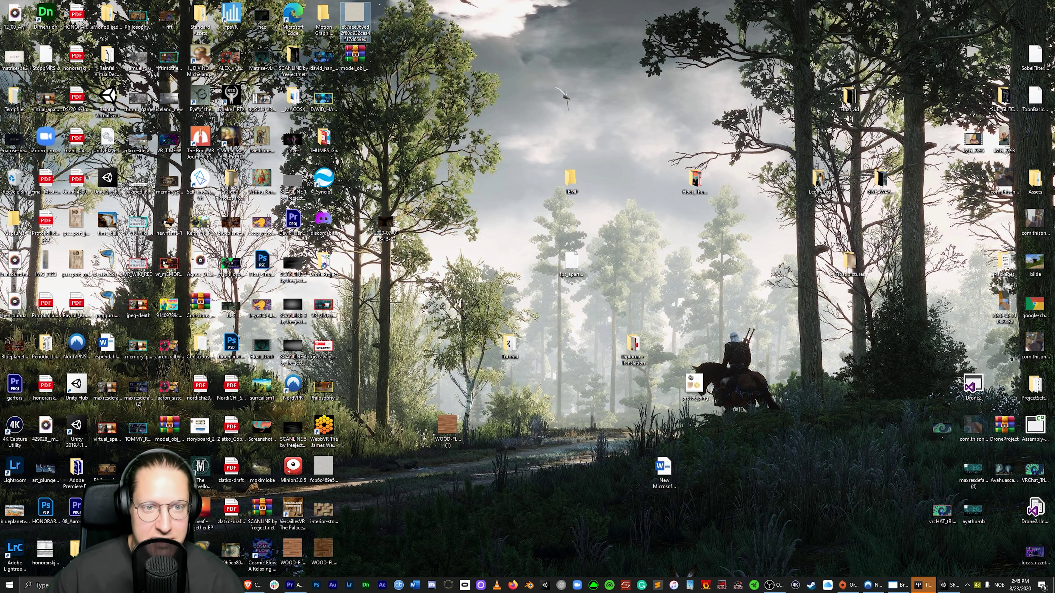
double_click(354, 56)
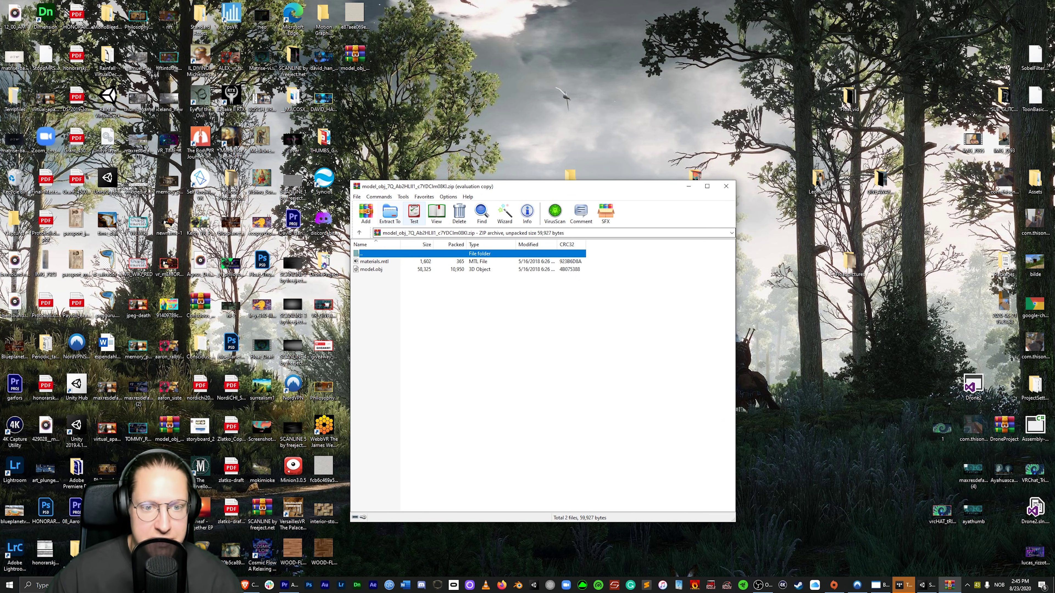
left_click(389, 213)
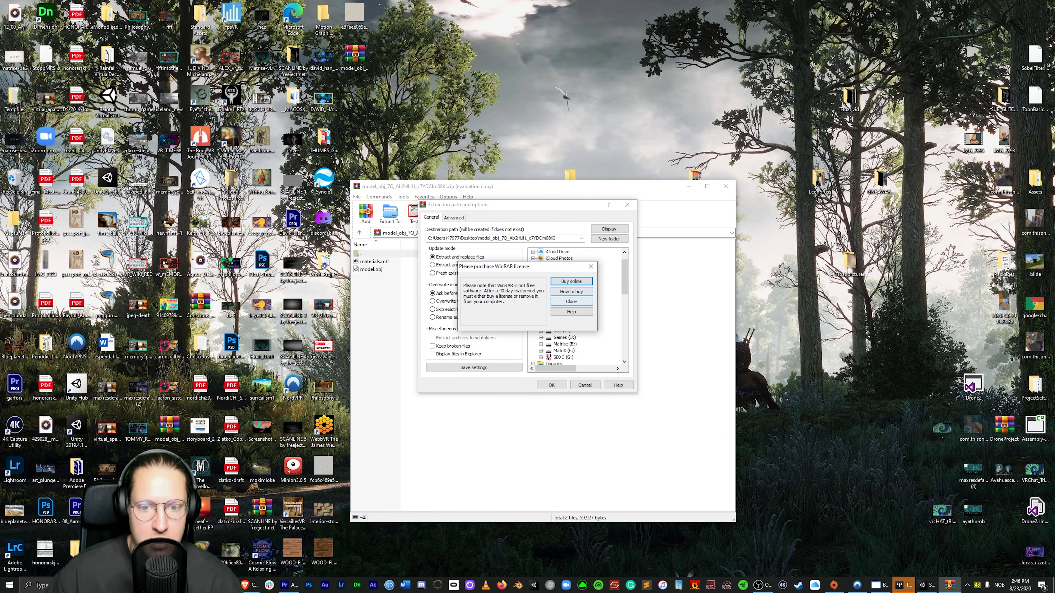
left_click(571, 301)
left_click(551, 384)
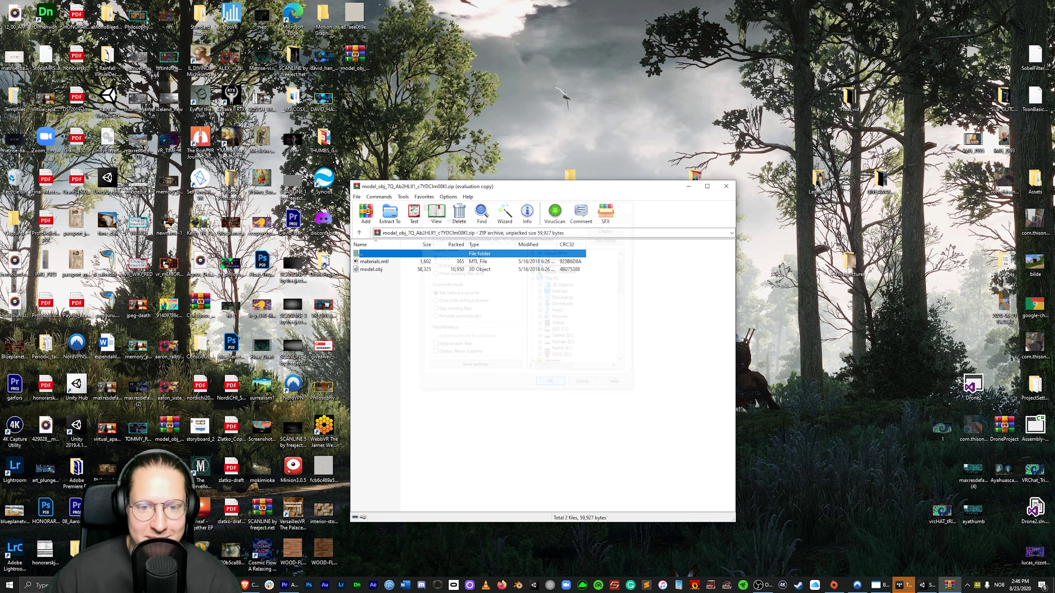
key("alt+e")
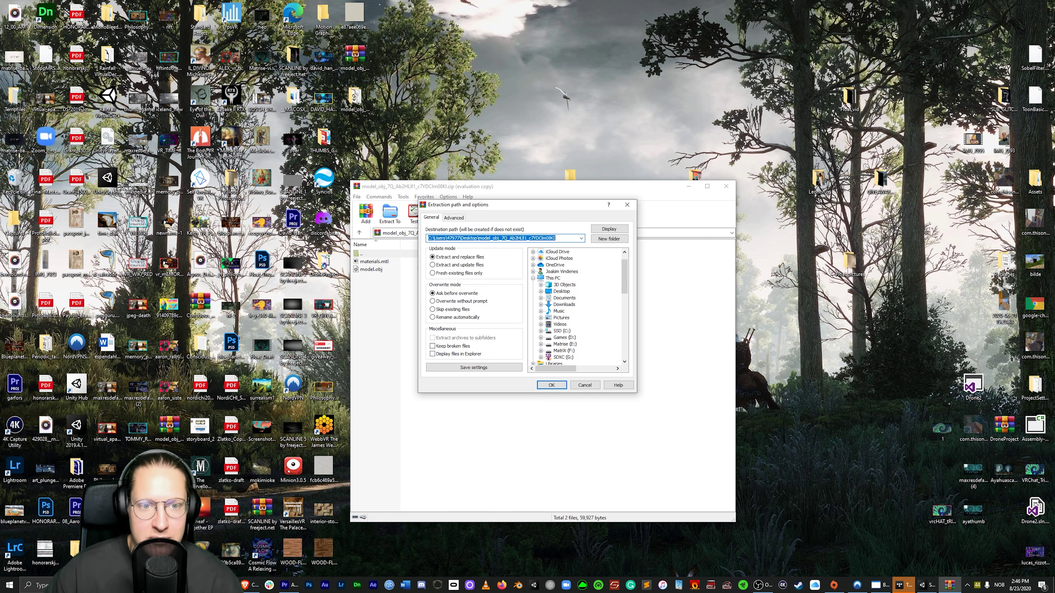
left_click(627, 205)
left_click(726, 186)
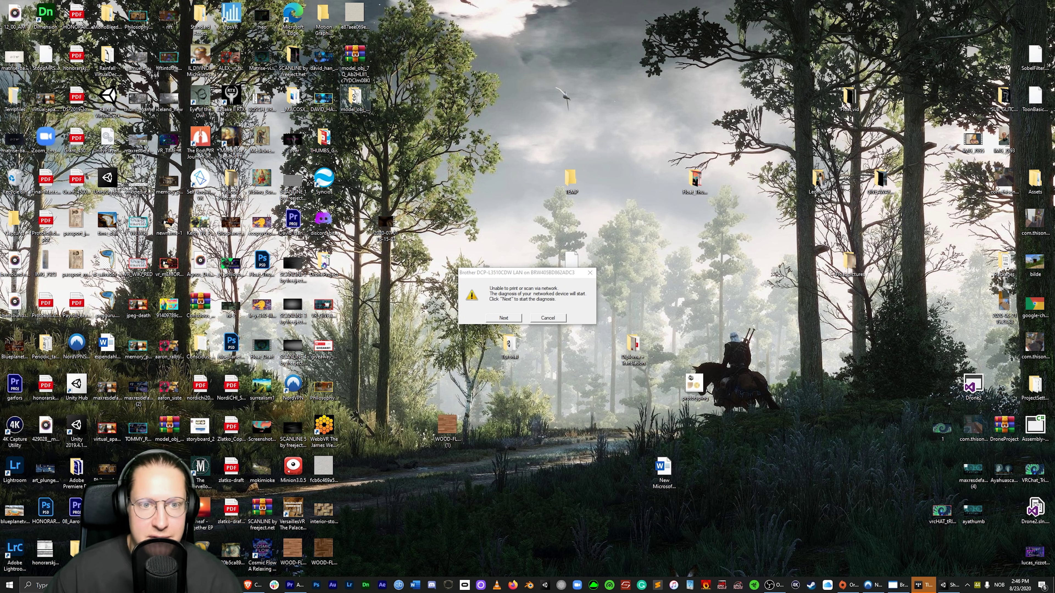
- Switch to Unity with the extracted couch model folder imported into Assets, and open that folder
key("alt+Tab")
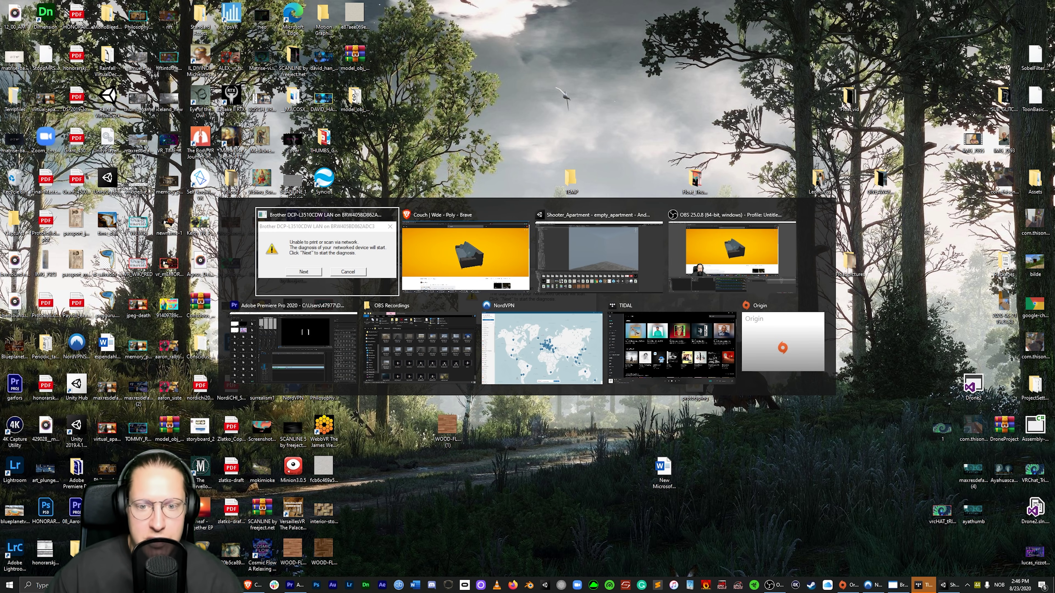
key("alt+Tab")
key("alt+Tab")
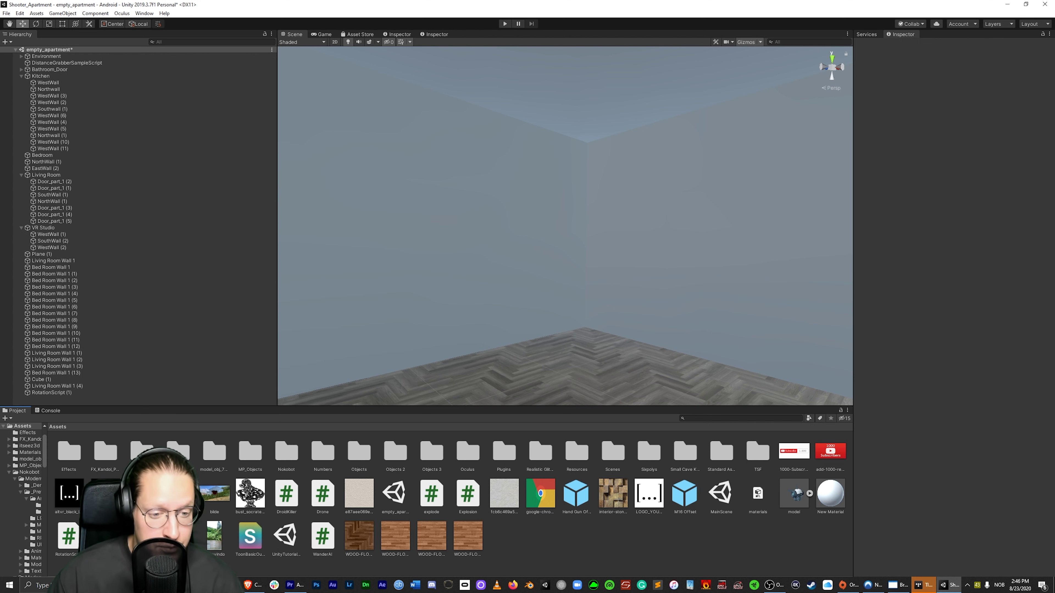
double_click(215, 452)
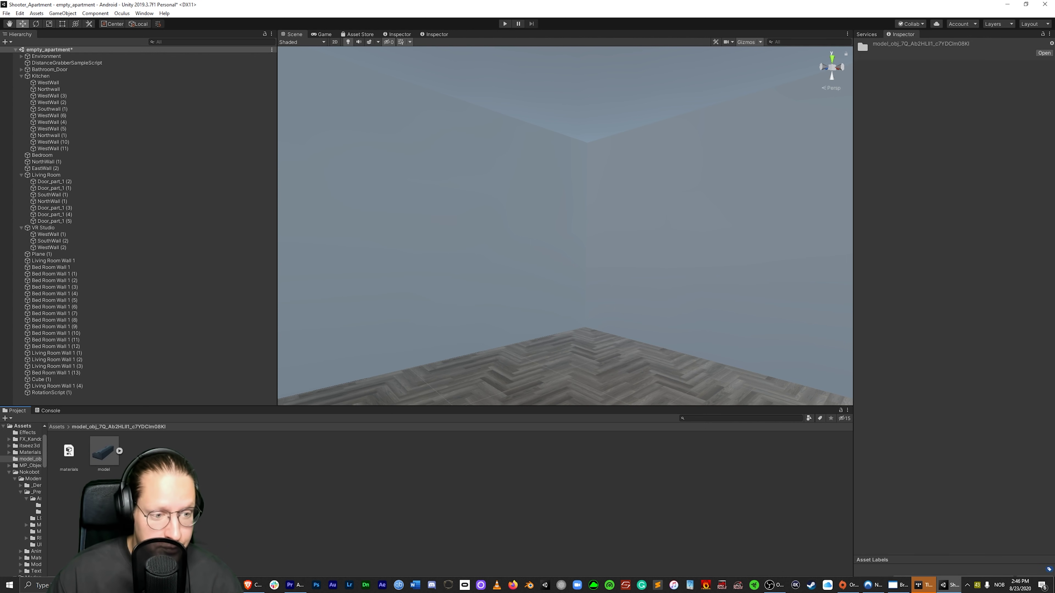
left_click(214, 452)
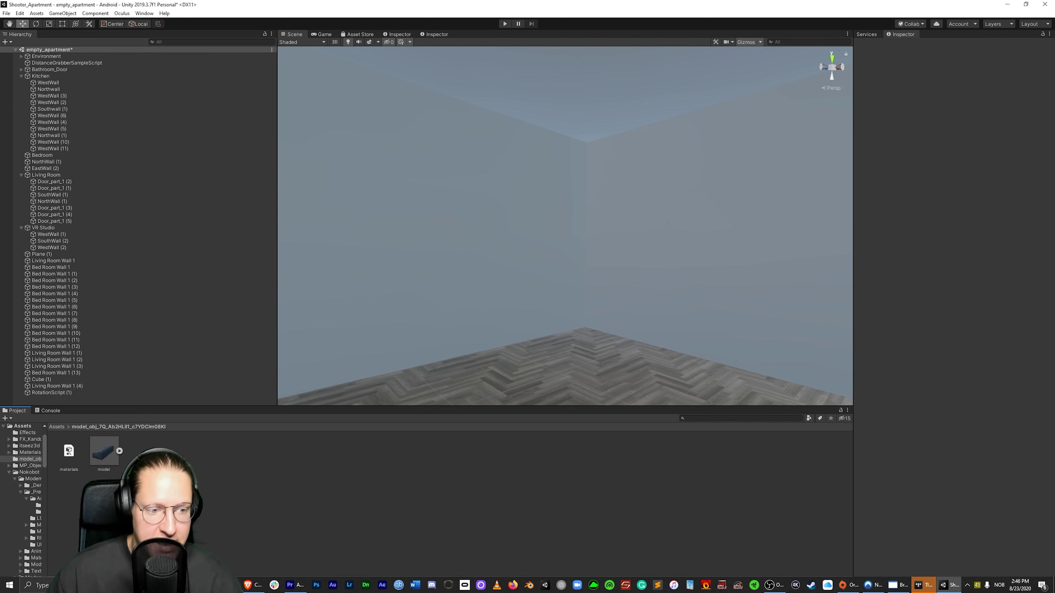
- Place the imported couch model in the scene on the herringbone floor of the empty room and frame it
left_click_drag(104, 452, 478, 370)
key("f")
mouse_move(565, 270)
left_mouse_down("alt")
mouse_move(623, 266)
mouse_move(602, 316)
mouse_move(577, 279)
left_mouse_up("alt")
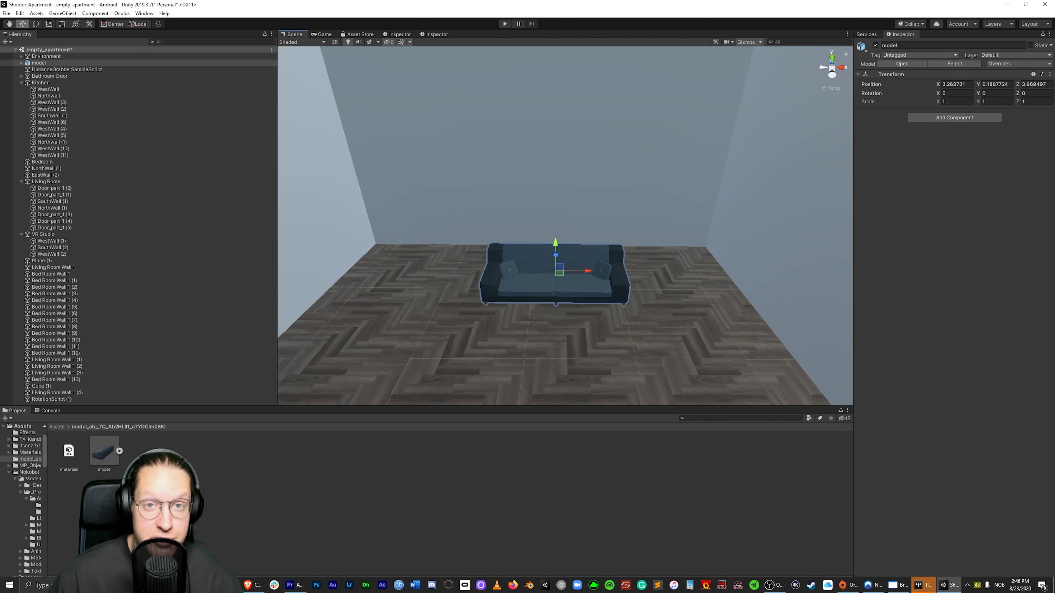
- Rotate the couch to about -89 degrees around Y and move it to about X 1.26, Z 2.63
key("e")
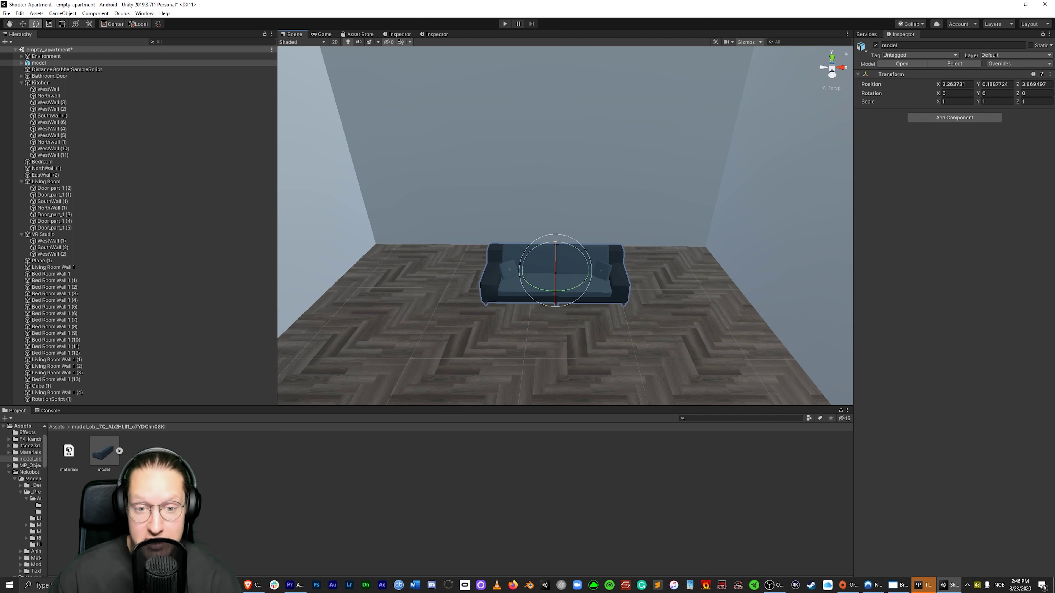
left_click_drag(586, 262, 541, 315)
key("w")
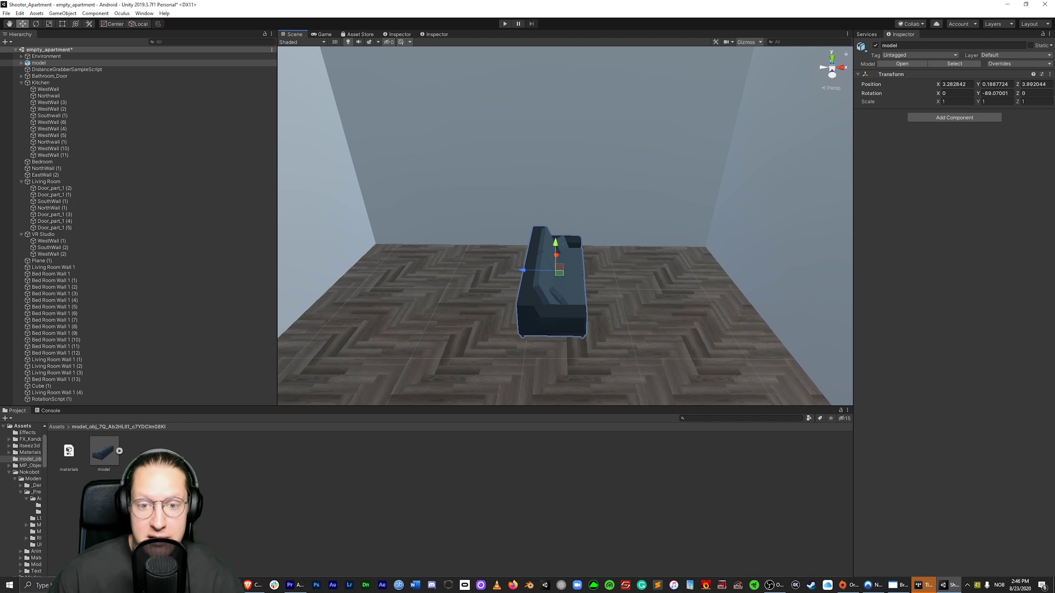
left_click_drag(556, 255, 420, 164)
- Scale the couch to 1.5 on X, Y and Z and raise it to Y 0.376 so it stands on the floor
left_click_drag(419, 164, 582, 200, "alt")
scroll(505, 187, "down", 5)
left_click(955, 101)
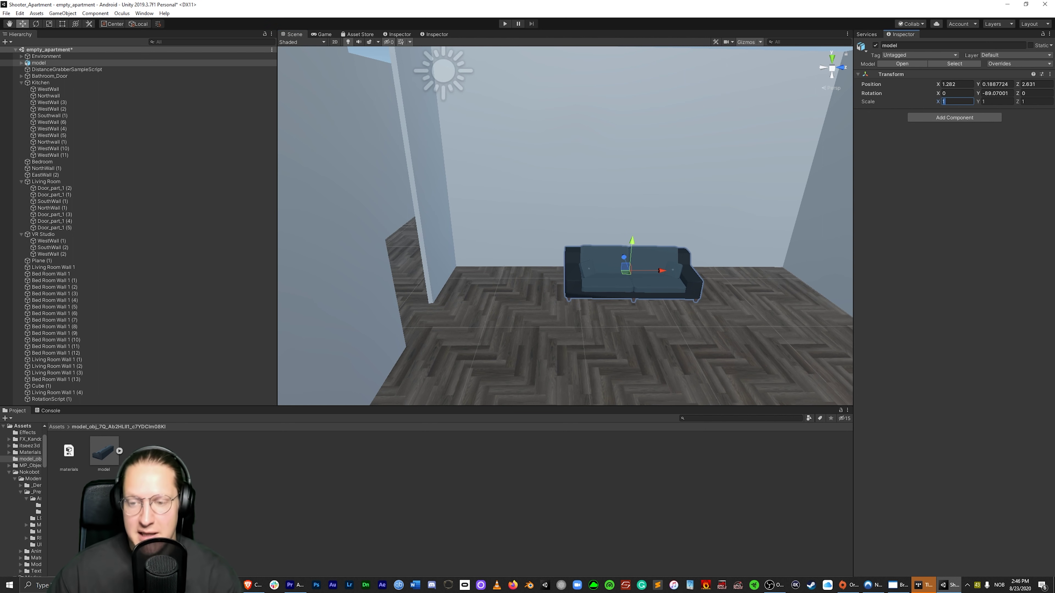
type("1.5")
key("Tab")
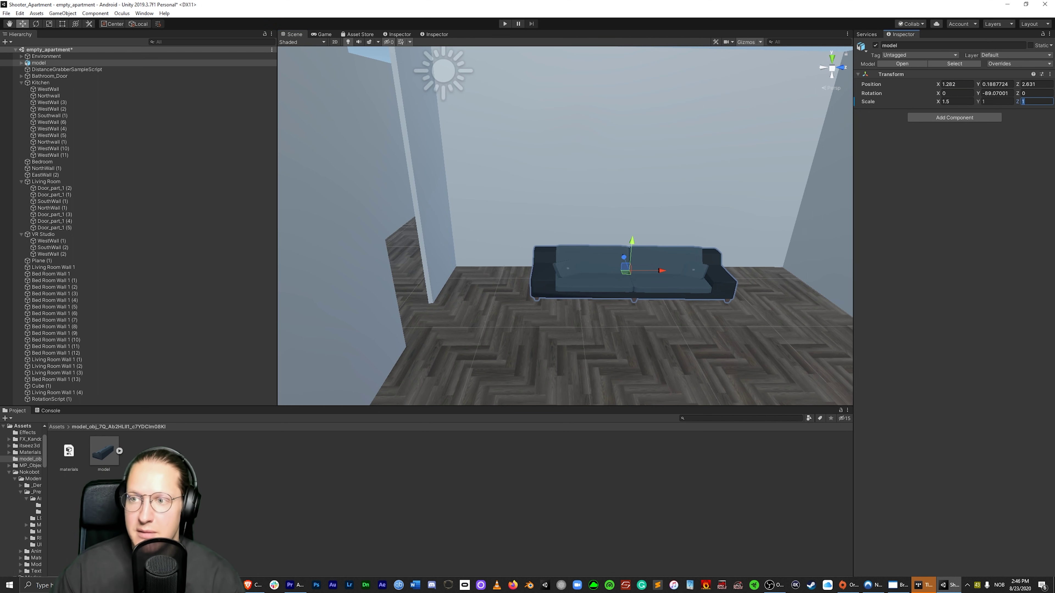
type("1.5")
key("Tab")
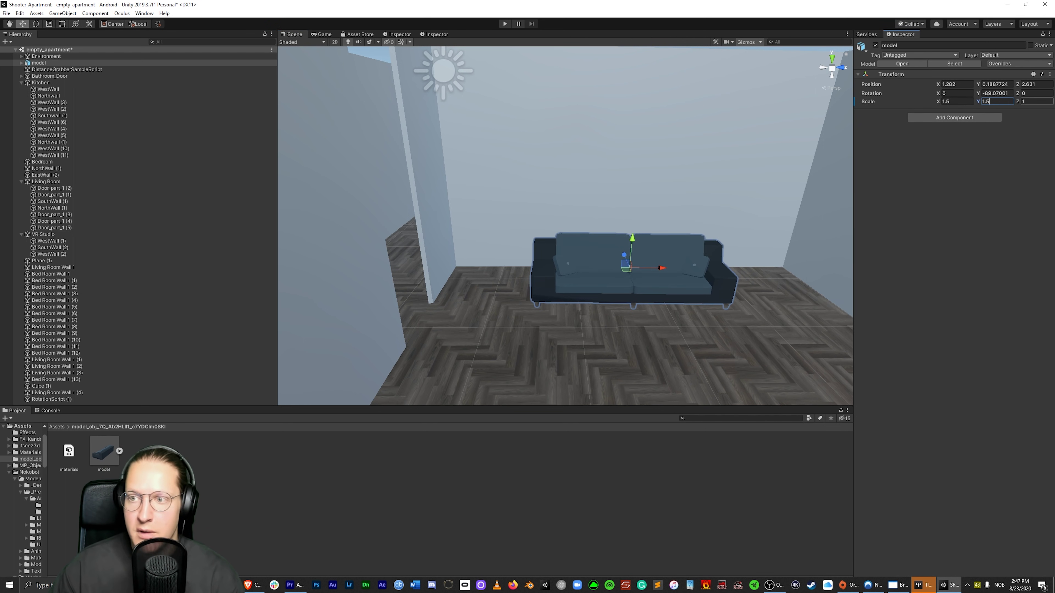
type("1.5")
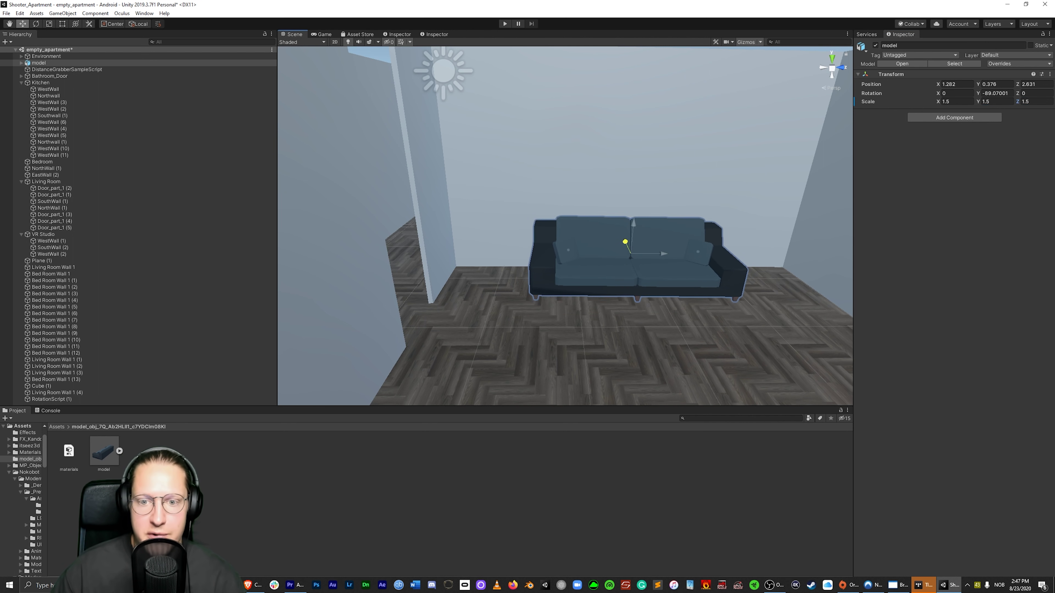
left_click_drag(631, 237, 457, 241)
left_click(769, 208)
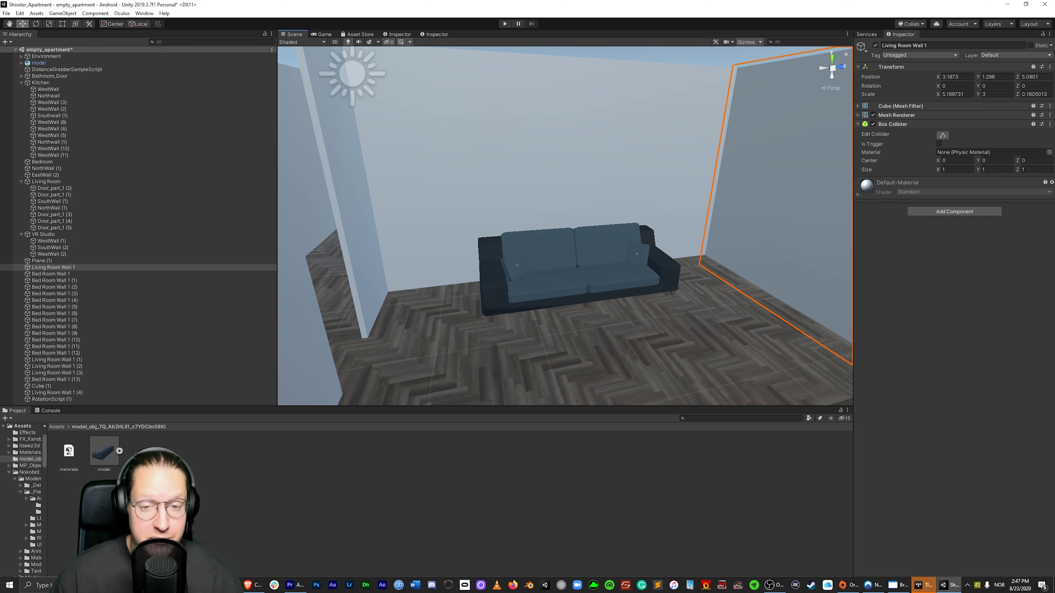
- Switch to the Poly website in the browser and search its models for "bookcase"
key("alt+Tab")
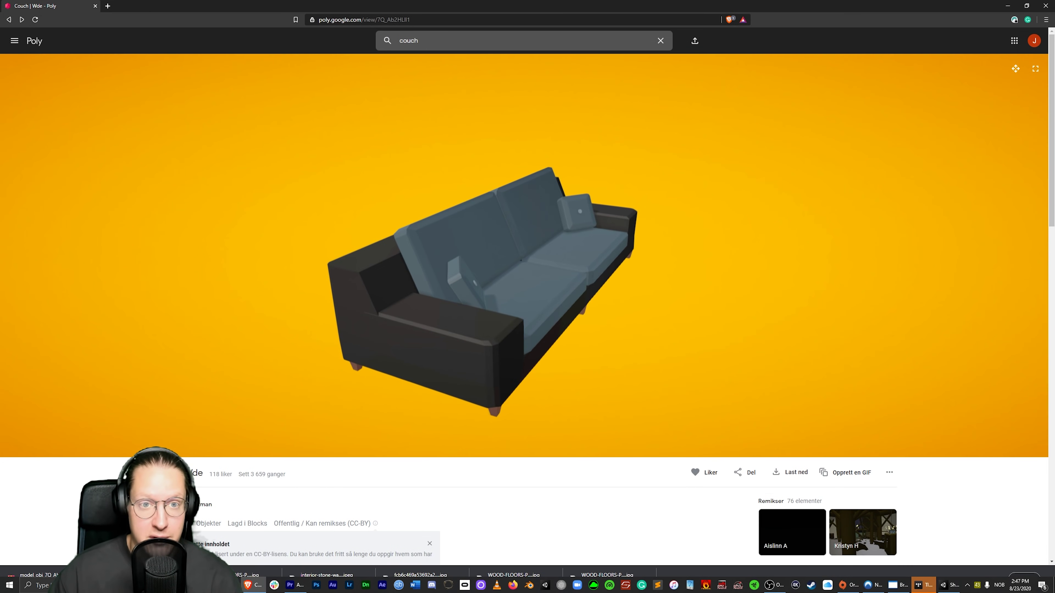
left_click(415, 40)
key("ctrl+a")
type("bookcase")
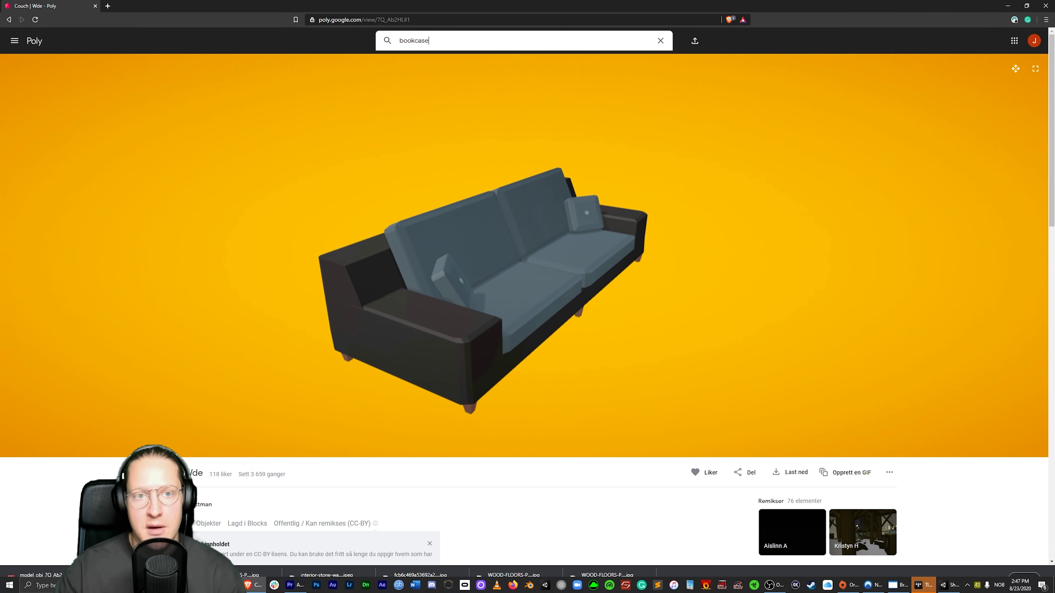
key("Return")
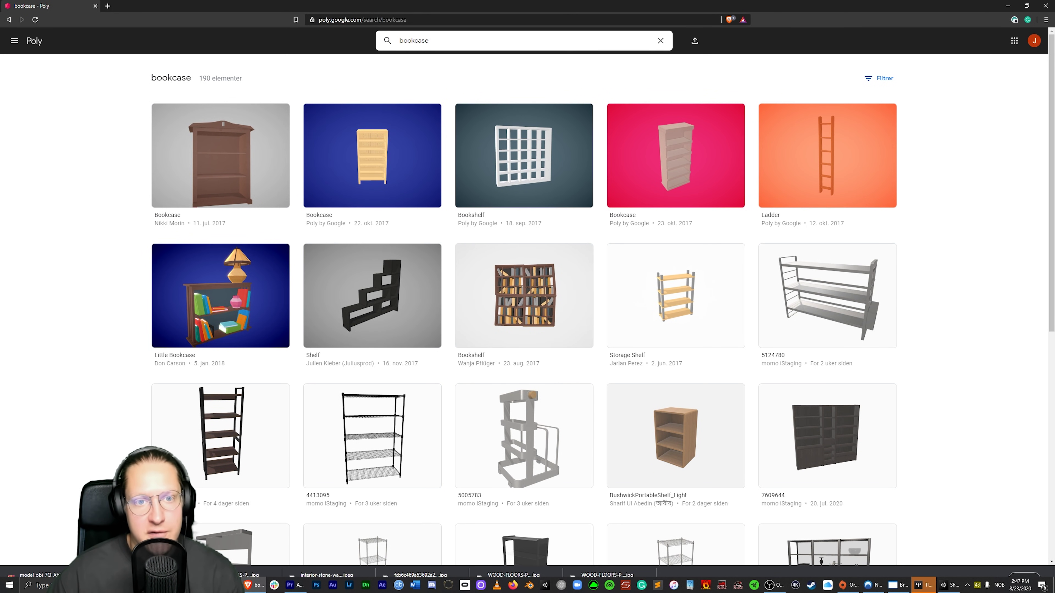
- Search Poly for "bed" and for "nightstand" models
key("ctrl+a")
type("bed")
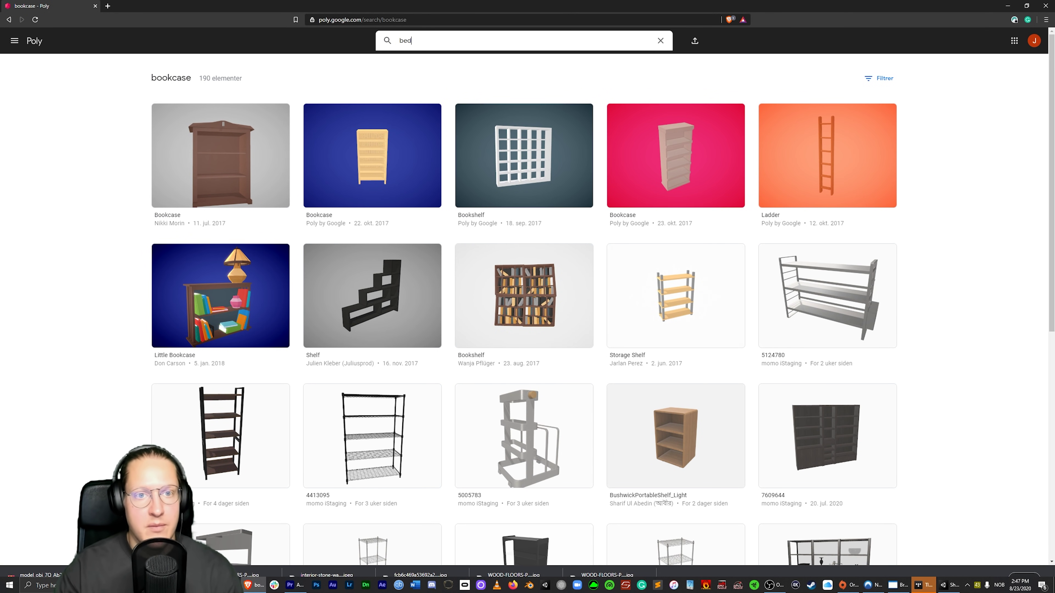
key("Return")
key("ctrl+a")
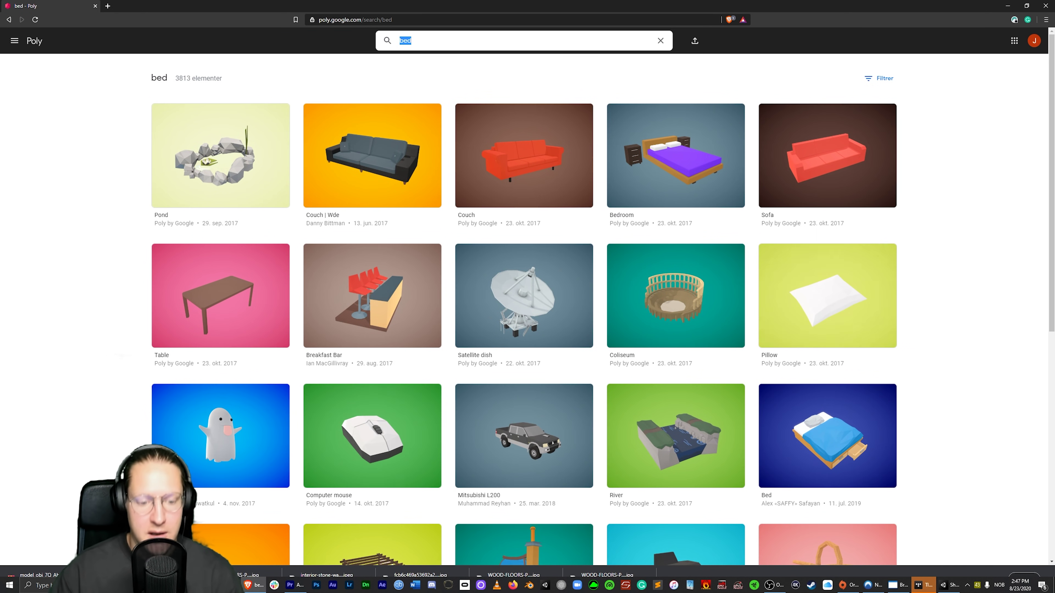
type("nighjt")
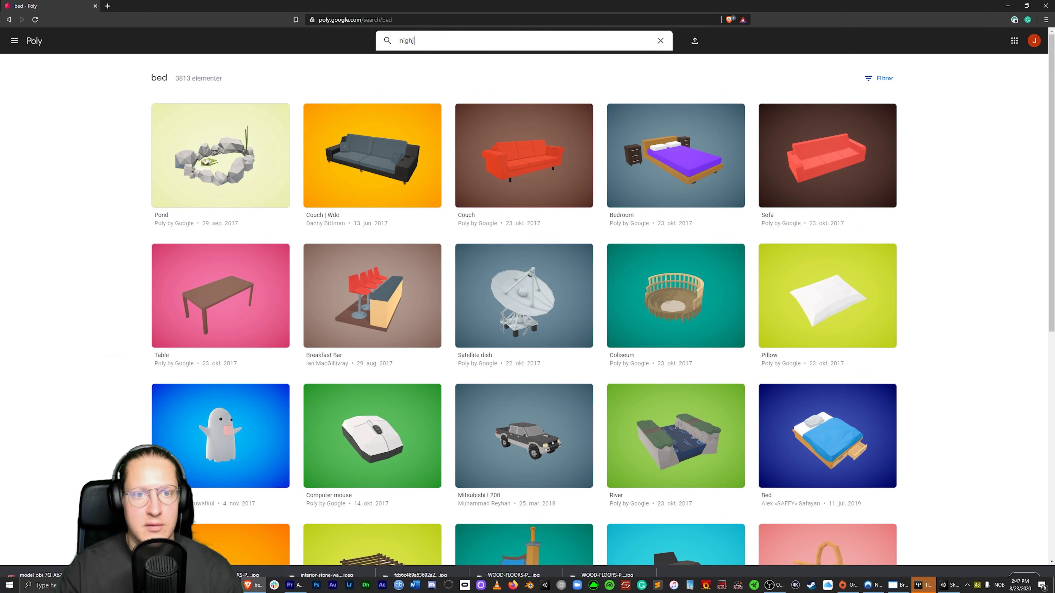
type("tand")
key("Return")
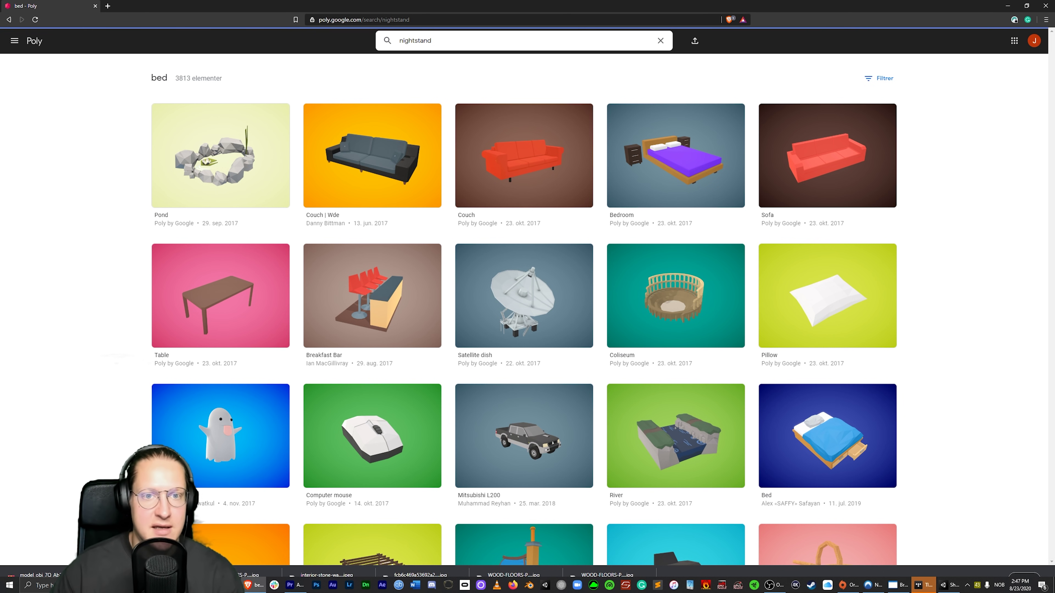
- Search Poly for "gaming computer" models
key("ctrl+a")
type("ga")
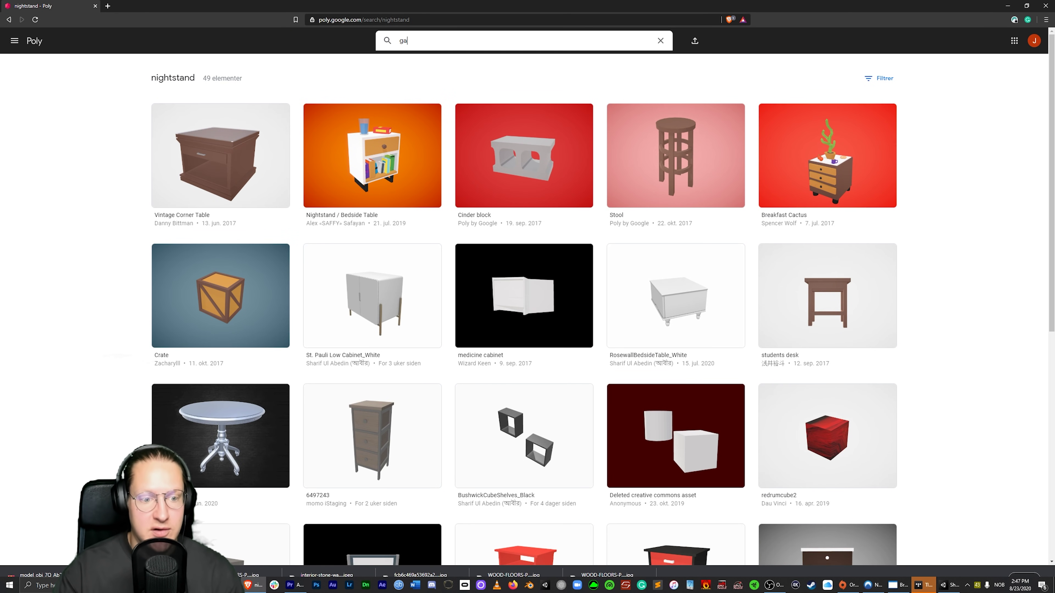
type("ming computer")
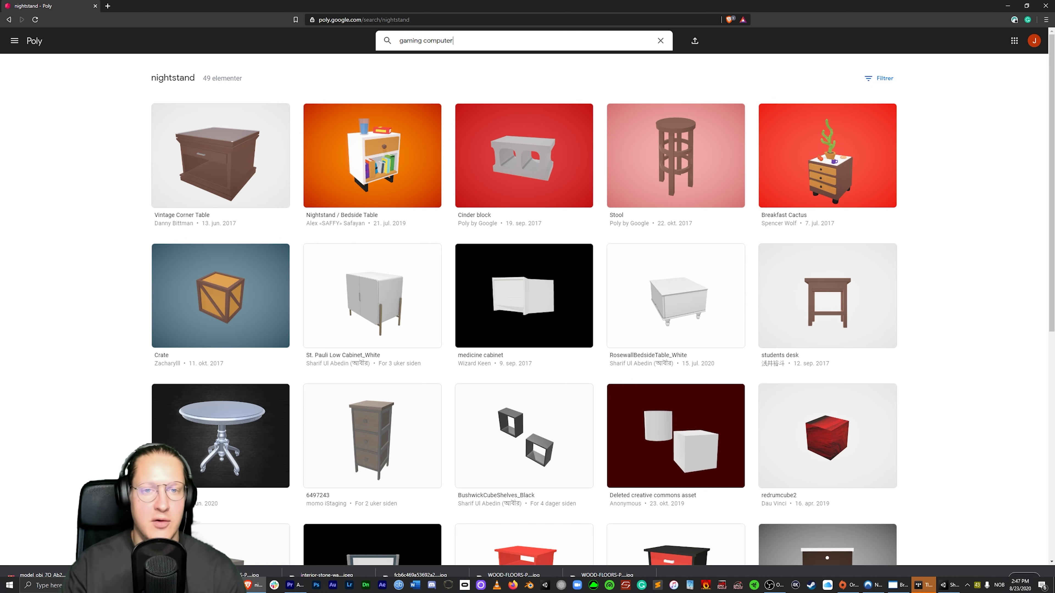
key("Return")
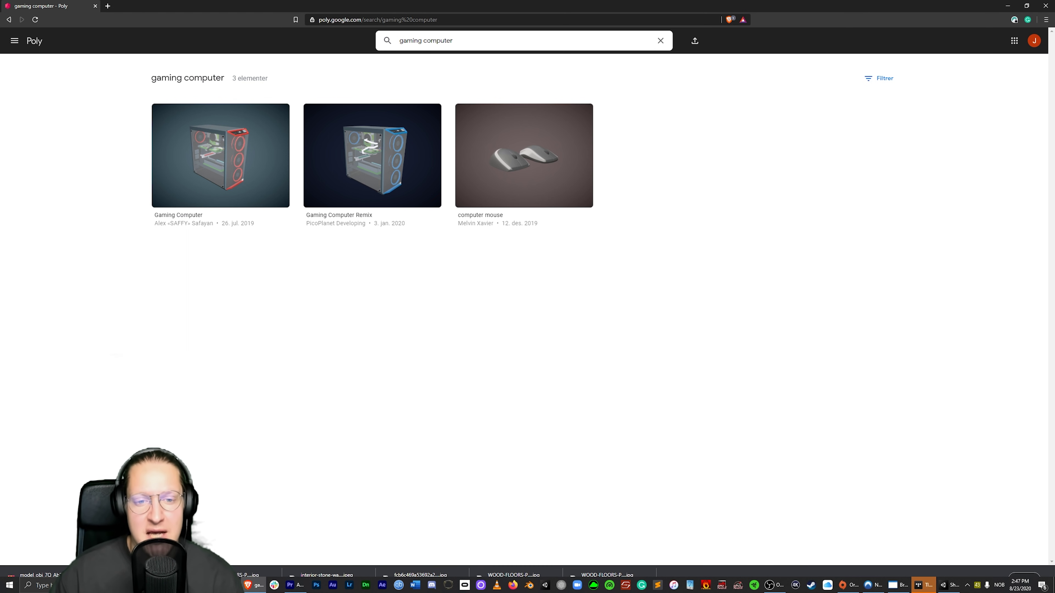
- Switch back to Unity and examine the furnished apartment, including the dining table, Persian rug, fireplace and desk area
key("alt+Tab")
key("alt+Tab")
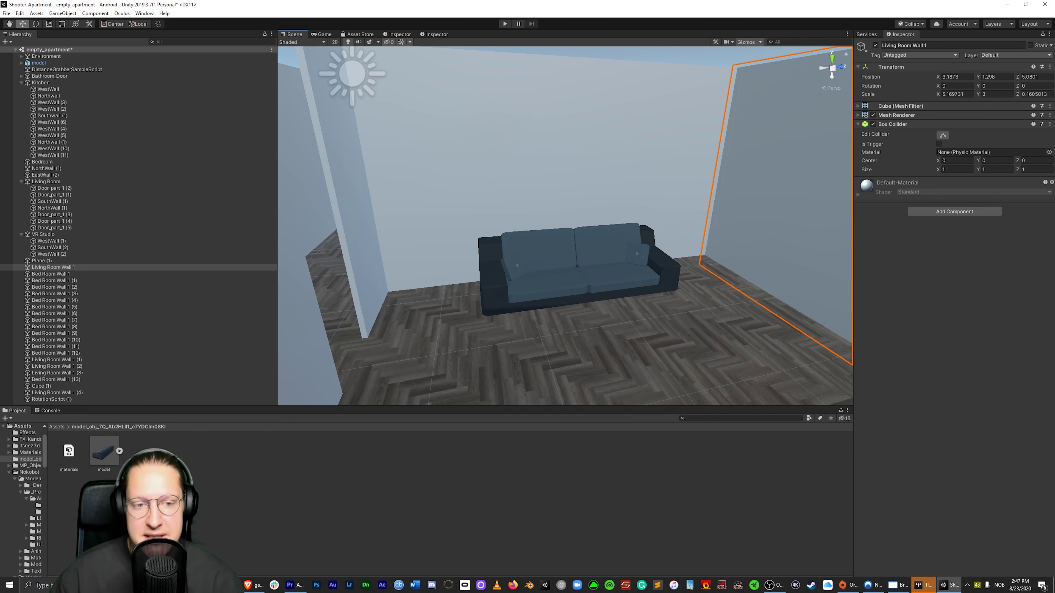
key("w")
right_click_drag(581, 232, 453, 213)
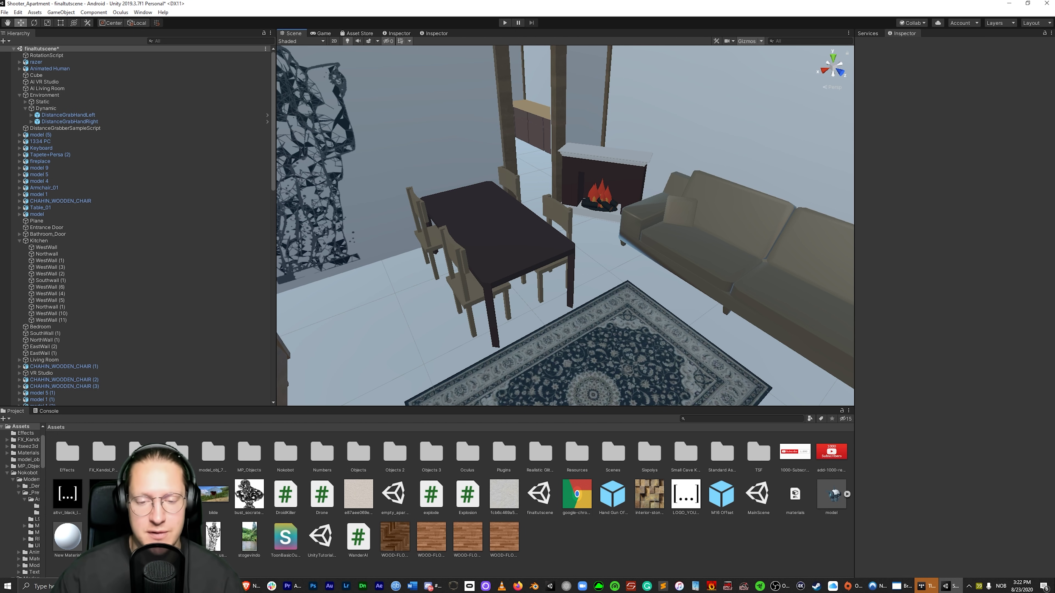
left_click(474, 277)
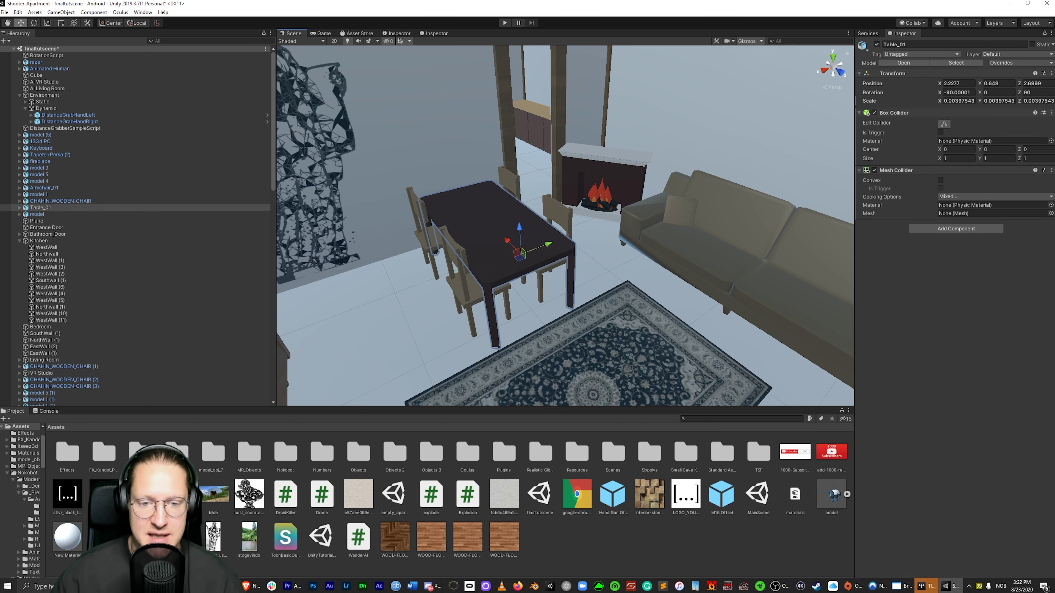
left_click(594, 374)
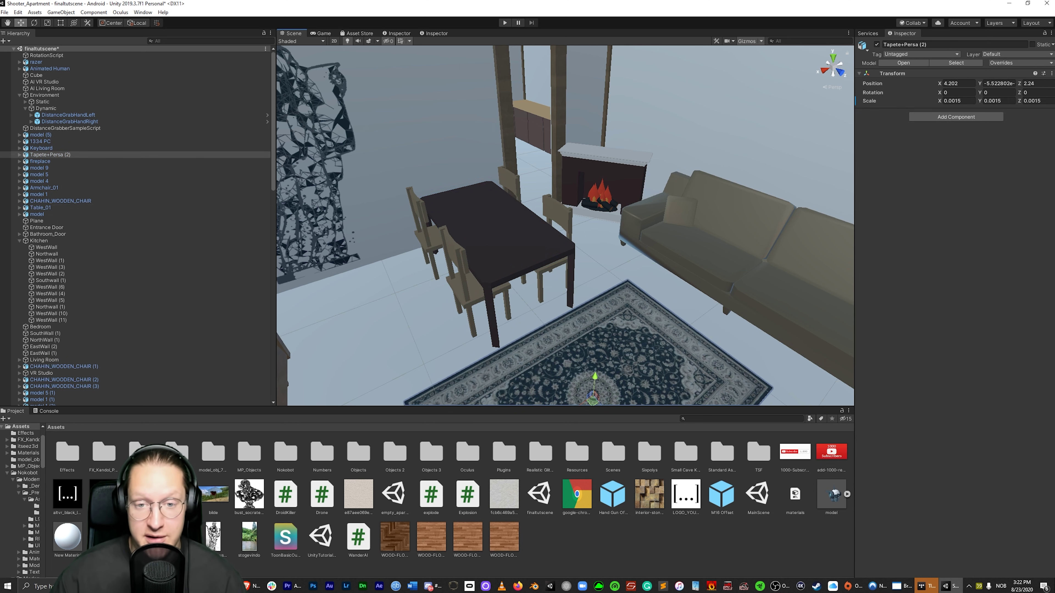
left_click(602, 183)
right_click_drag(602, 183, 515, 196)
right_click_drag(565, 224, 598, 225)
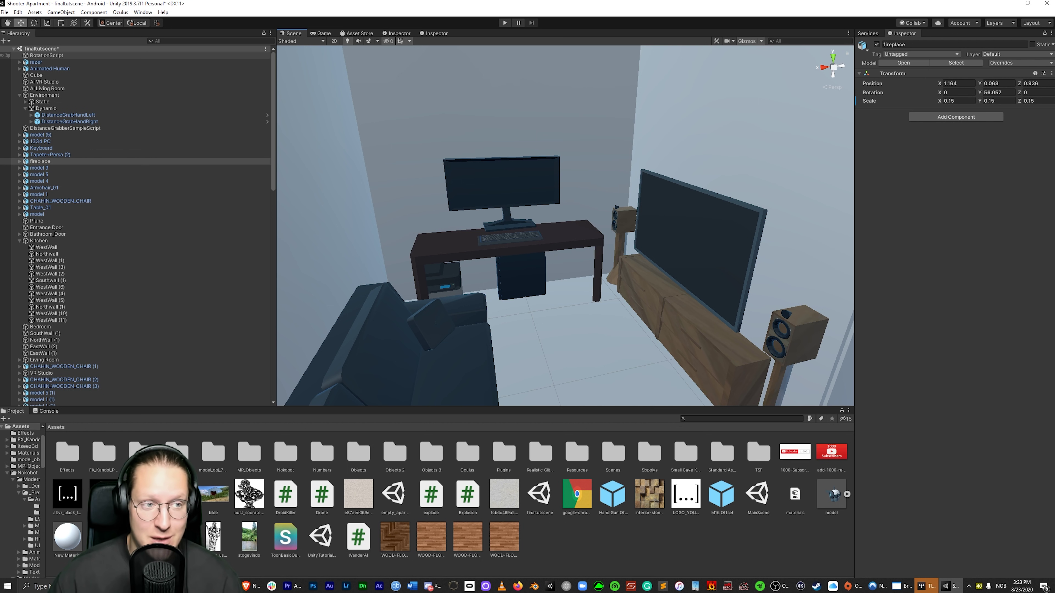
- Search the Unity Asset Store for "oculus", open the free Oculus Integration asset and update it
key("ctrl+2")
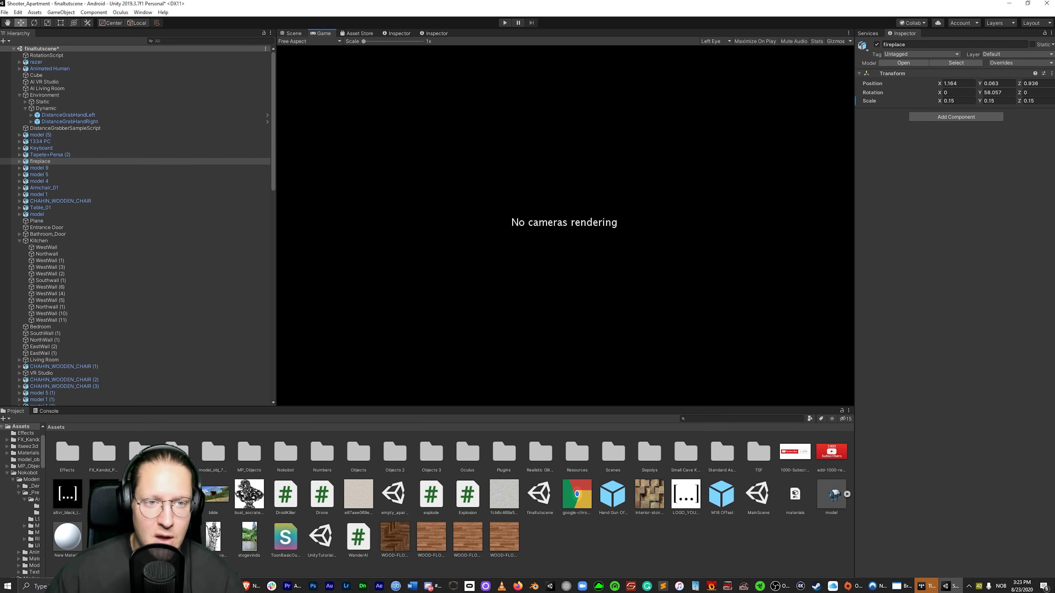
key("ctrl+9")
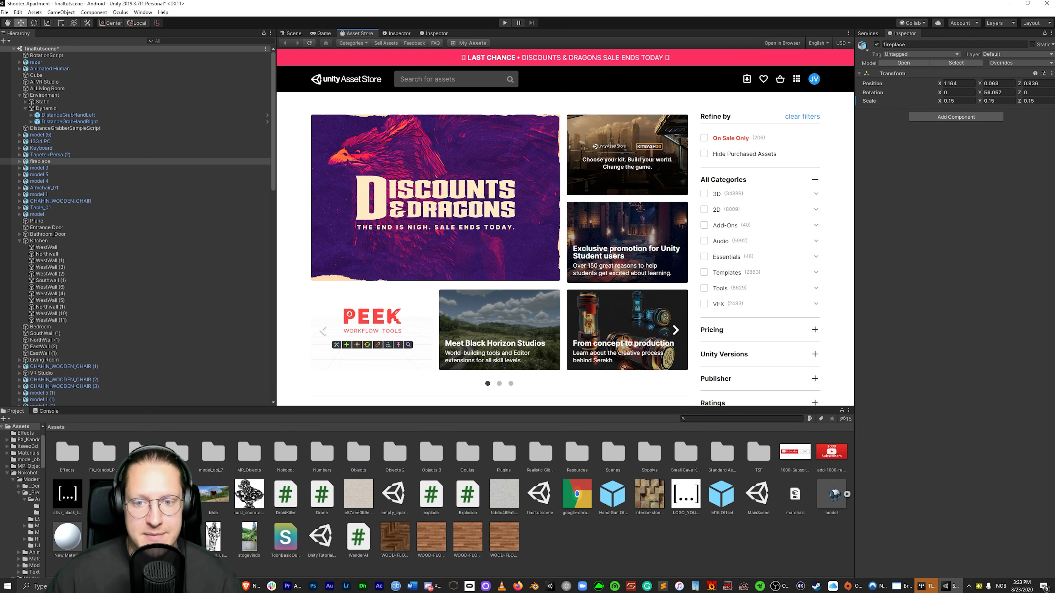
left_click(452, 79)
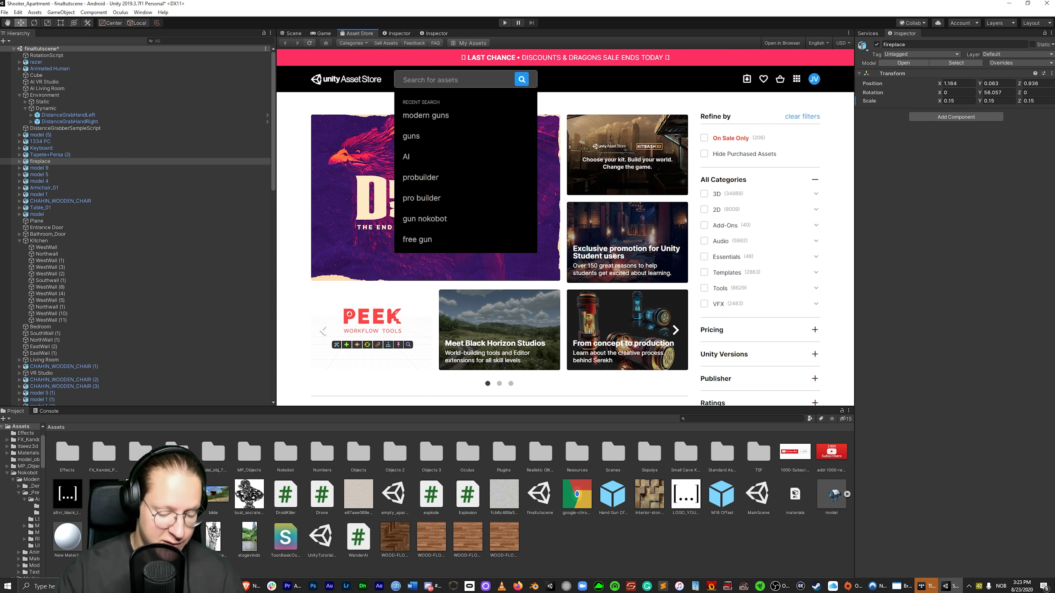
type("oculus")
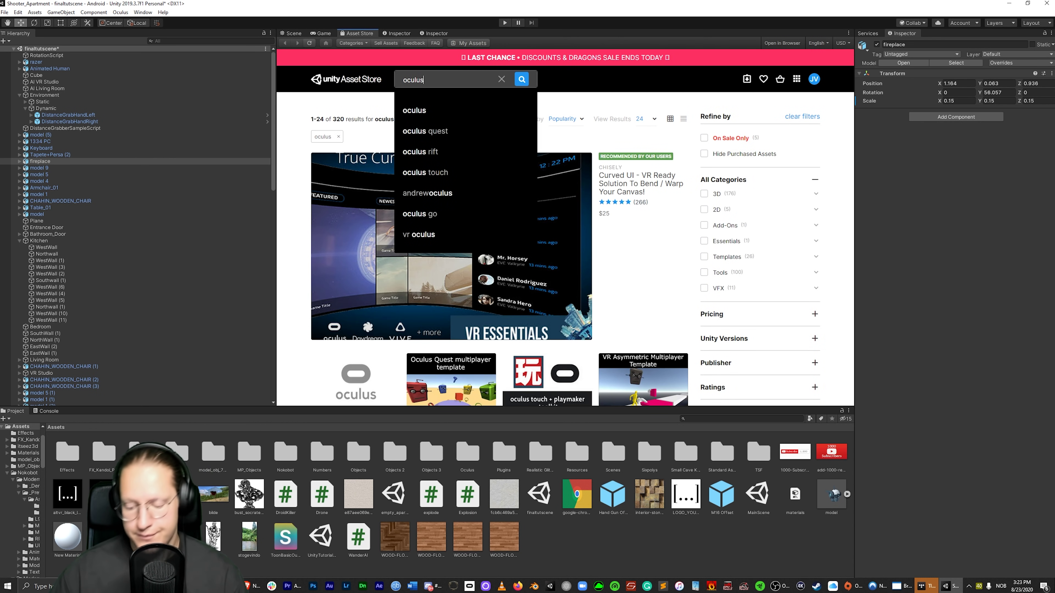
key("Return")
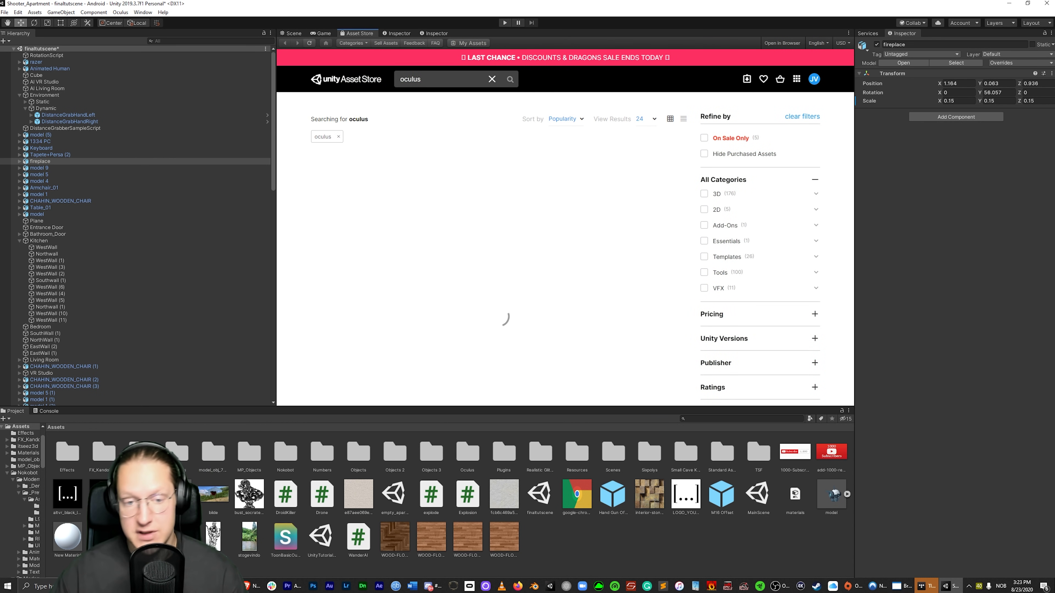
scroll(355, 187, "down", 5)
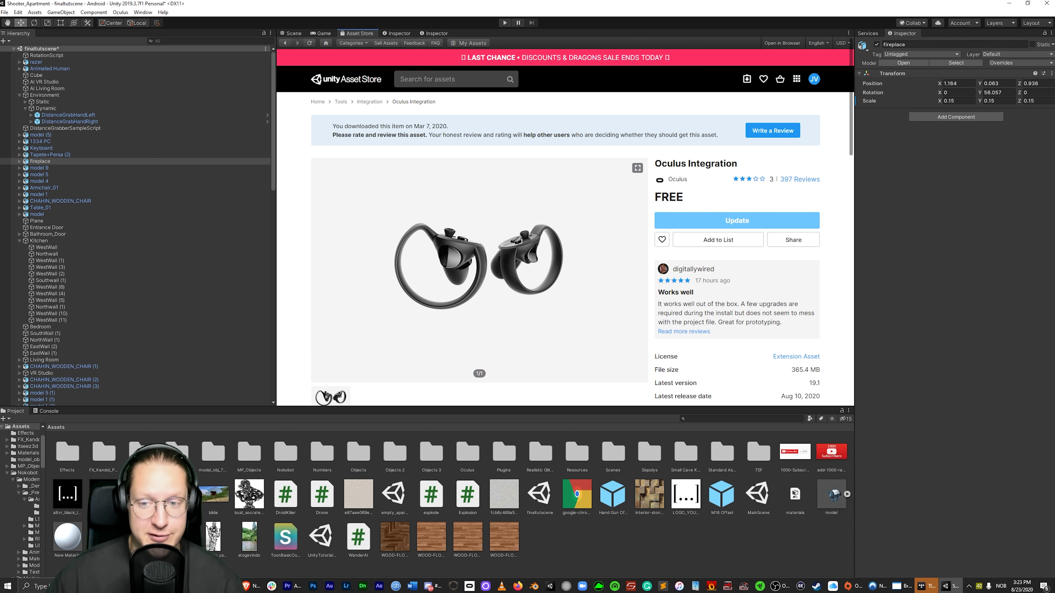
left_click(736, 220)
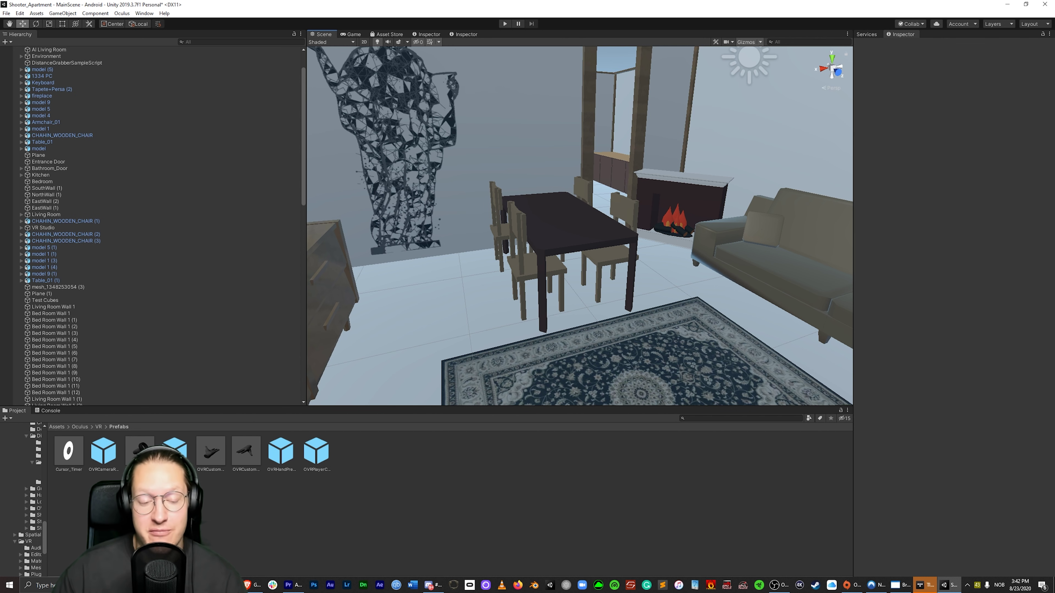
- Open the Assets > Oculus > VR > Prefabs folder of the project
left_click(57, 427)
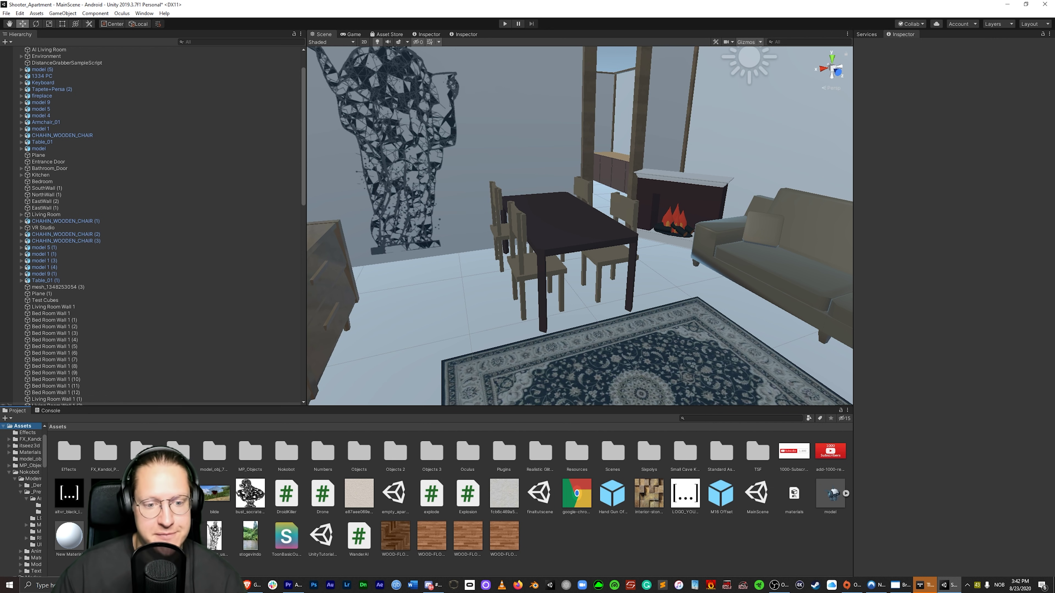
double_click(467, 453)
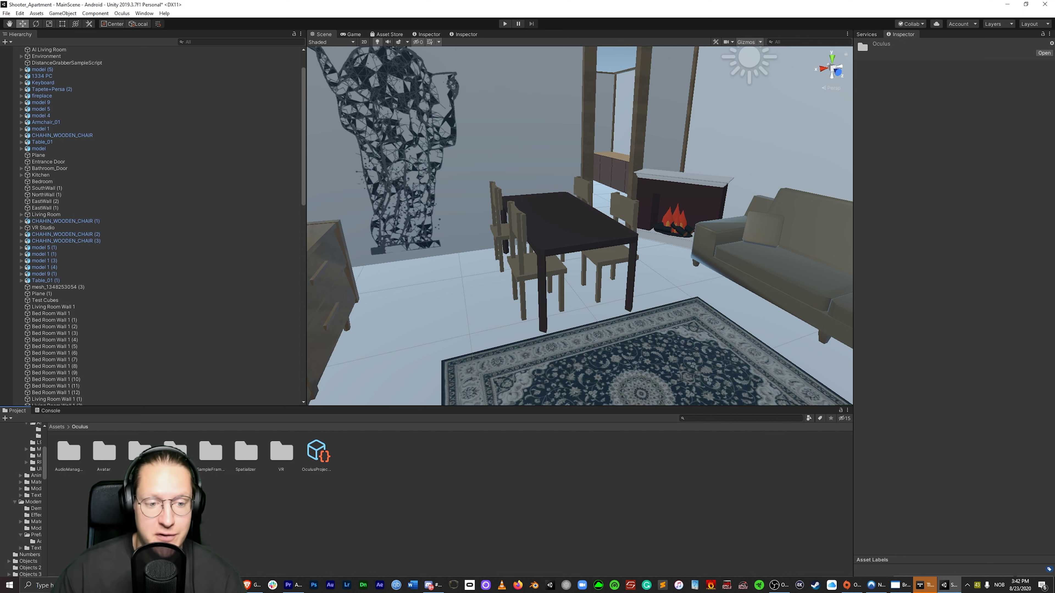
double_click(281, 452)
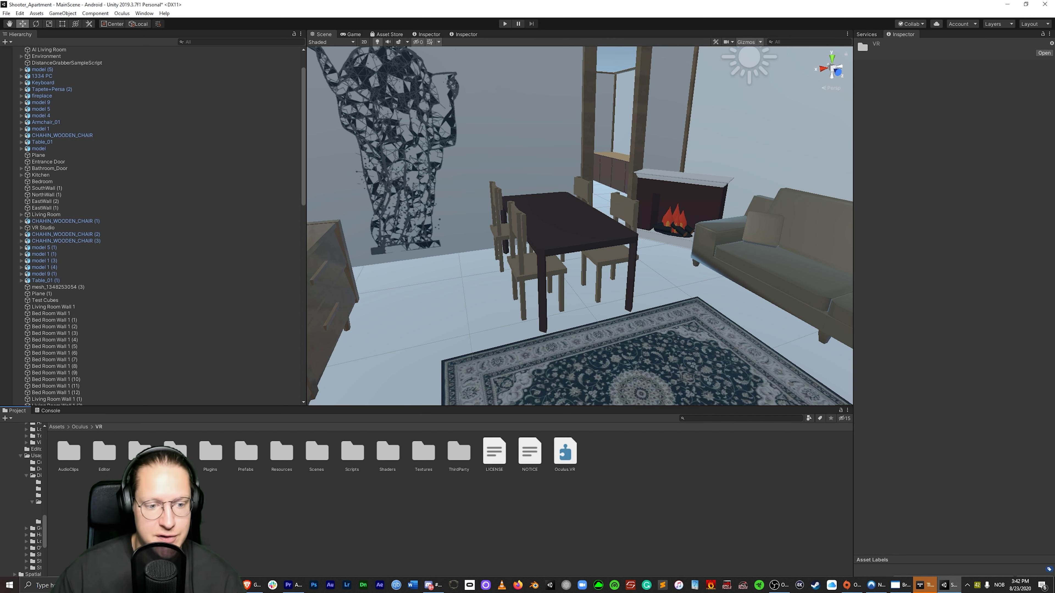
double_click(245, 452)
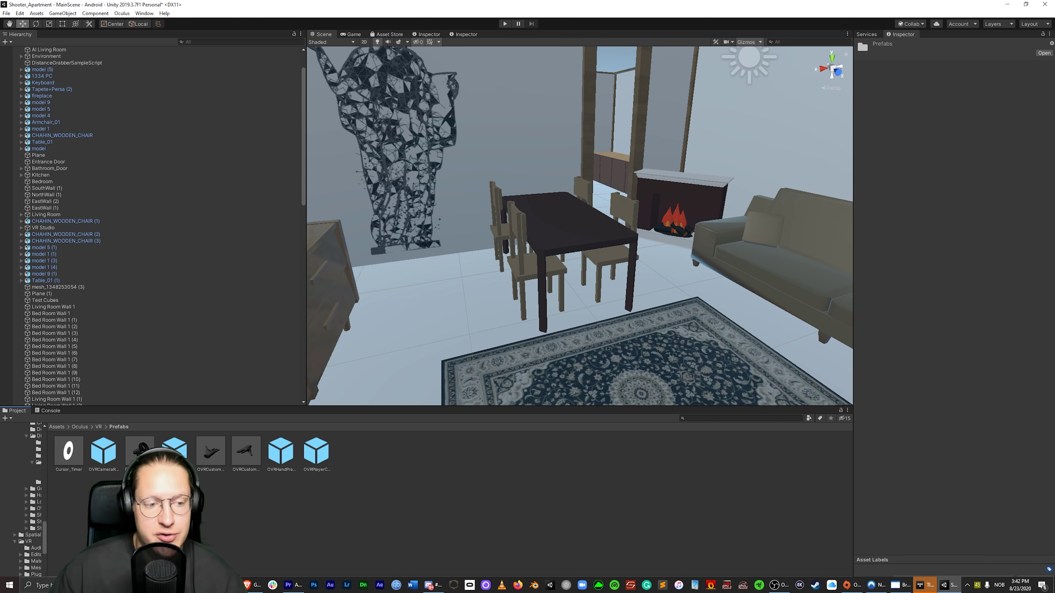
- Place the OVRCameraRig prefab in the living room near the fireplace at about X 1.926, Y 0.521, Z 0.555
left_click_drag(103, 451, 642, 241)
key("f")
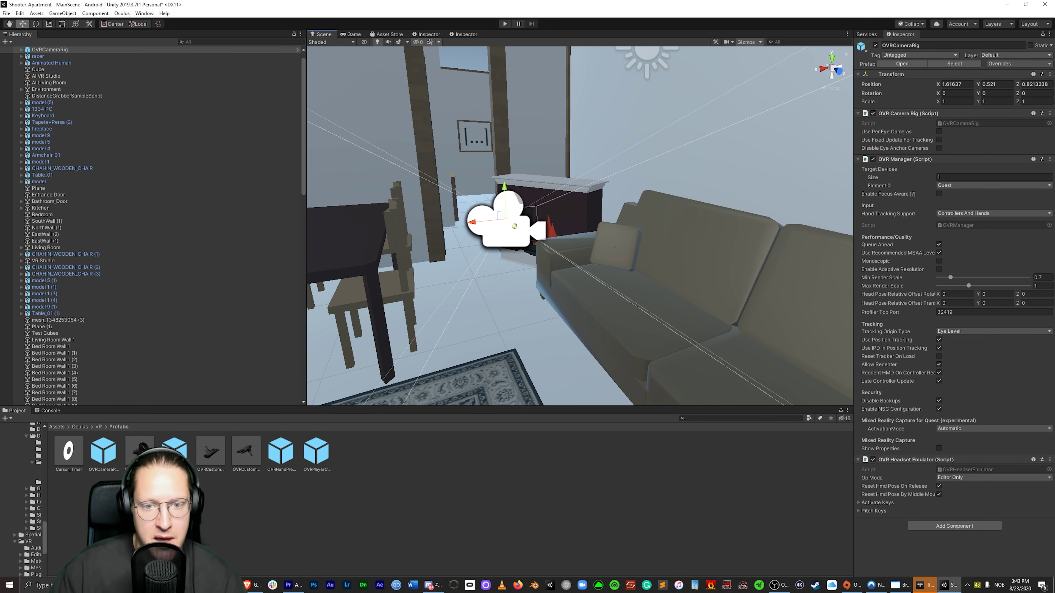
mouse_move(506, 220)
left_mouse_down()
mouse_move(494, 217)
mouse_move(505, 218)
left_mouse_up()
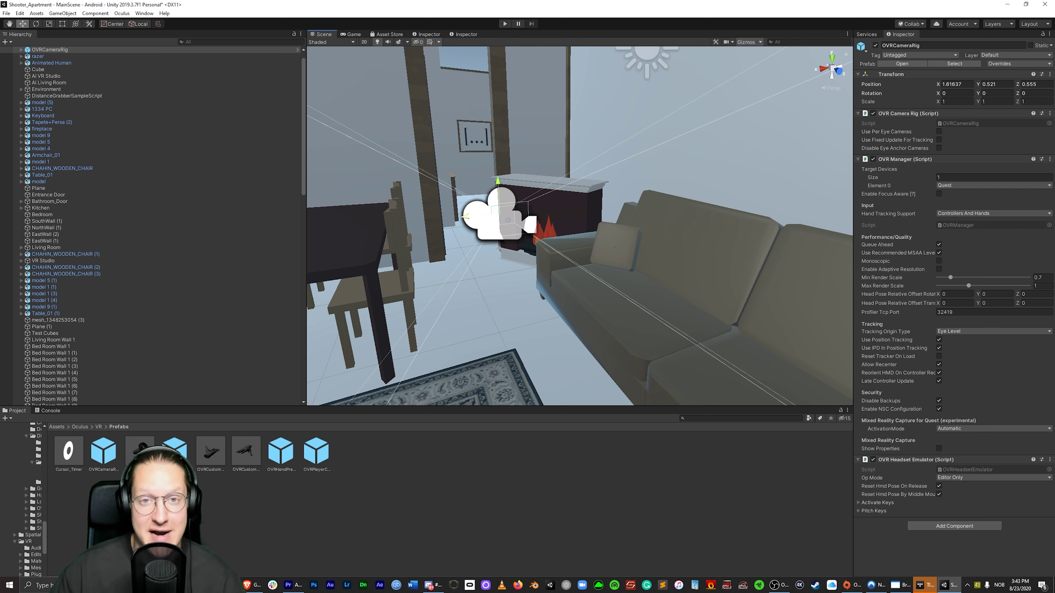
left_click_drag(465, 216, 435, 218)
right_click_drag(434, 218, 457, 187)
key("f")
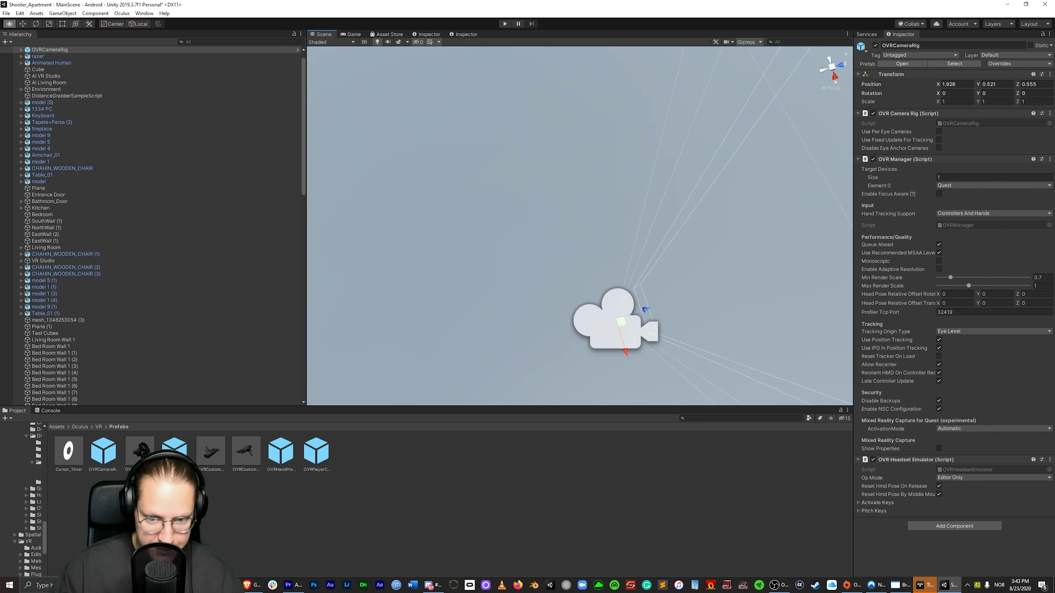
right_click_drag(488, 229, 482, 258)
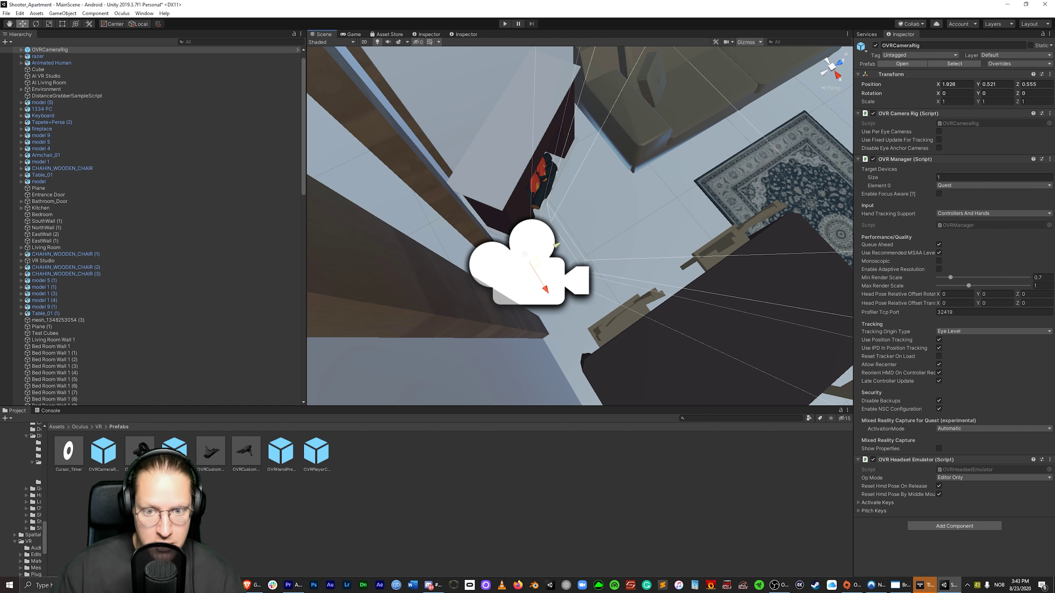
- Move the OVRCameraRig to about X 1.903, Y 0.521, Z 0.09 in the apartment
left_click_drag(557, 246, 490, 289)
right_click_drag(490, 288, 486, 240)
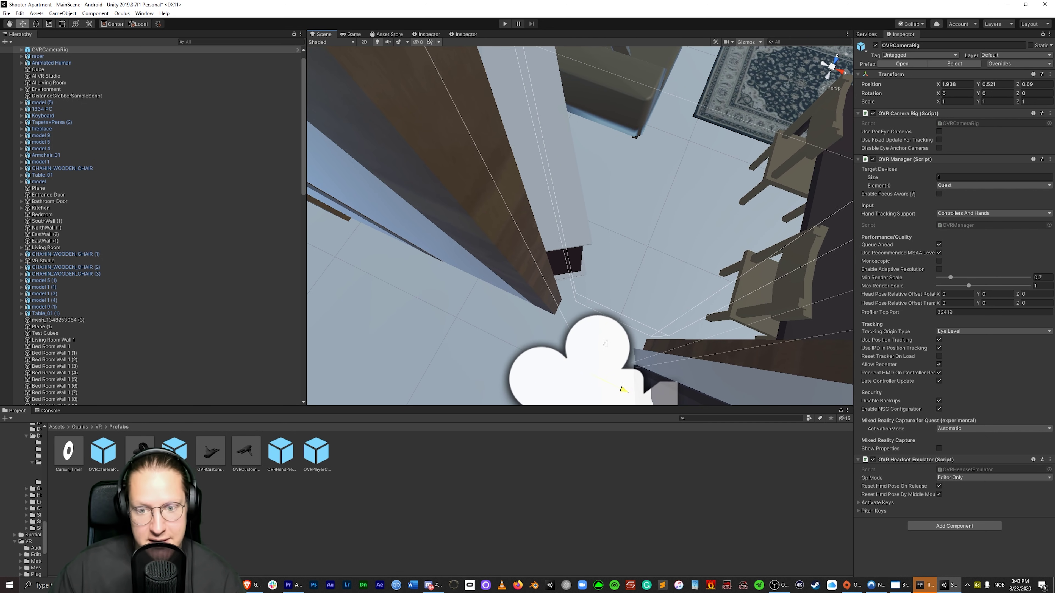
left_click_drag(623, 389, 617, 387)
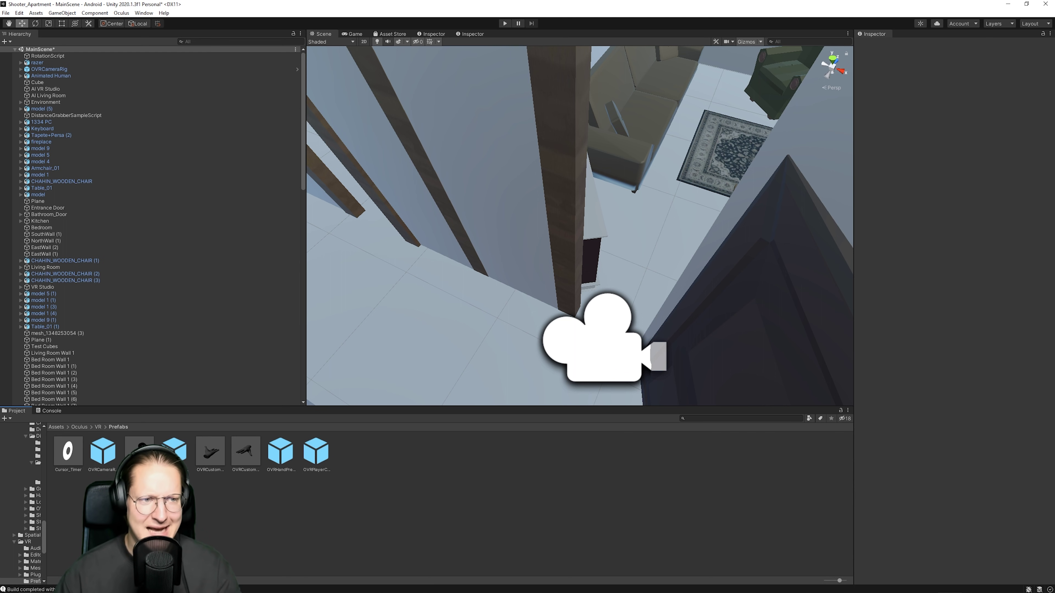
- Expand the full OVRCameraRig hierarchy and add an OVRControllerPrefab under both LeftHandAnchor and RightHandAnchor
left_click(48, 69)
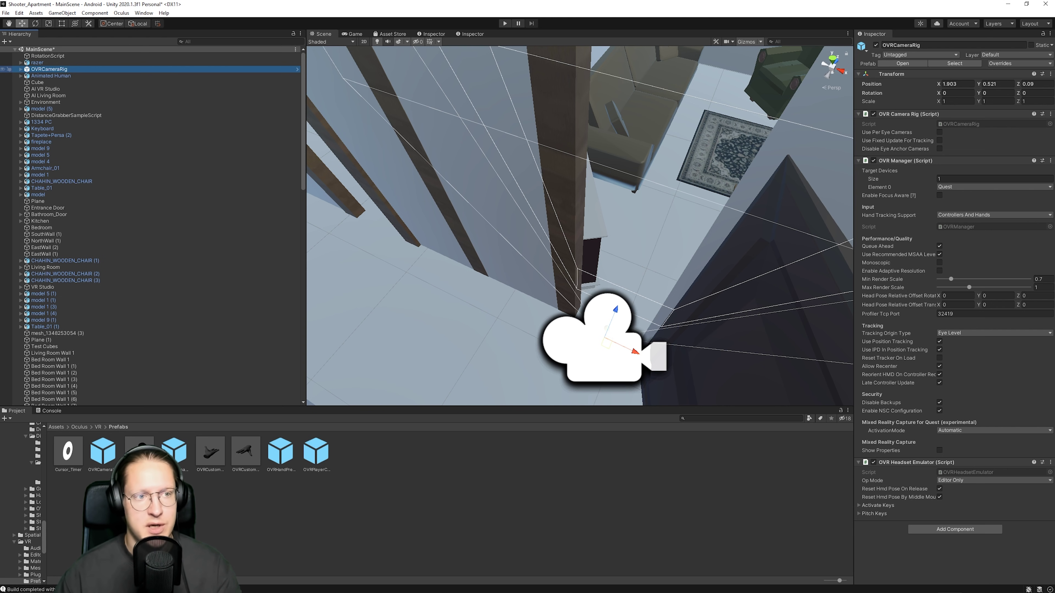
key("alt+Right")
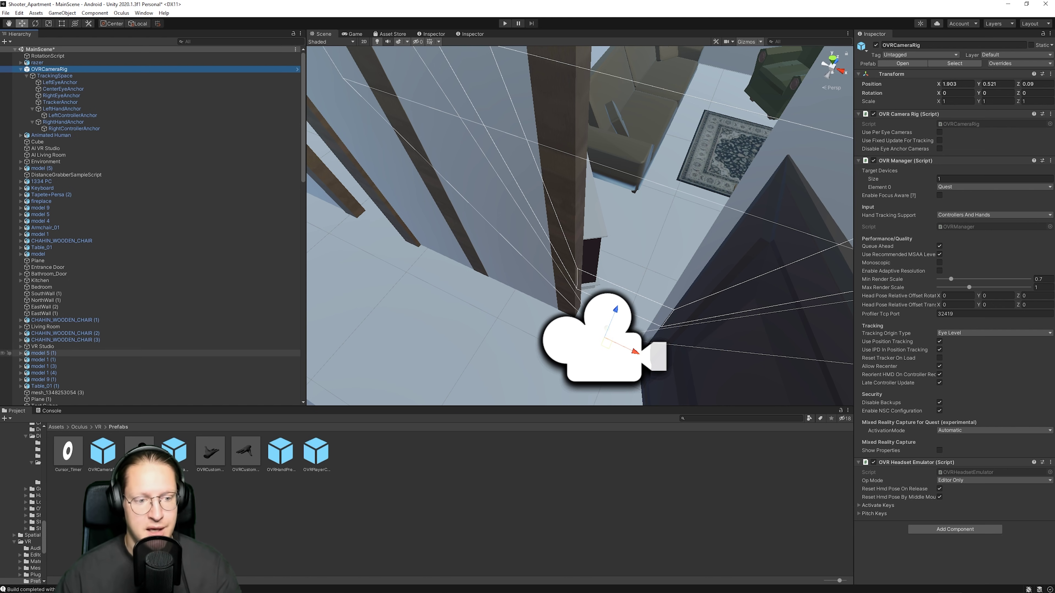
left_click_drag(139, 451, 62, 109)
left_click_drag(139, 451, 67, 129)
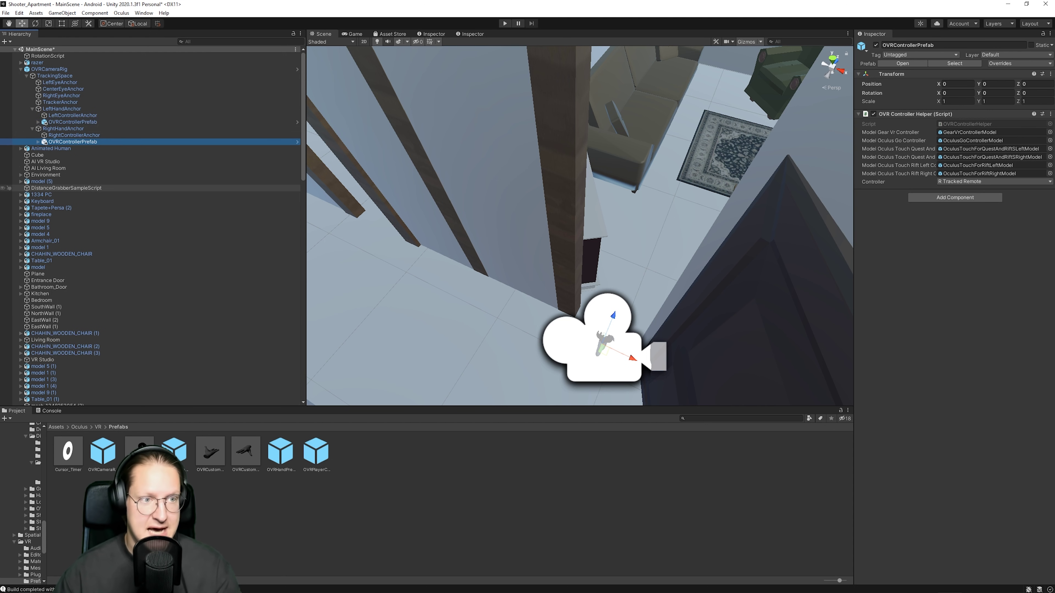
- Set the Controller of the left hand's OVRControllerPrefab to L Tracked Remote, then select the right hand's prefab
left_click(73, 122)
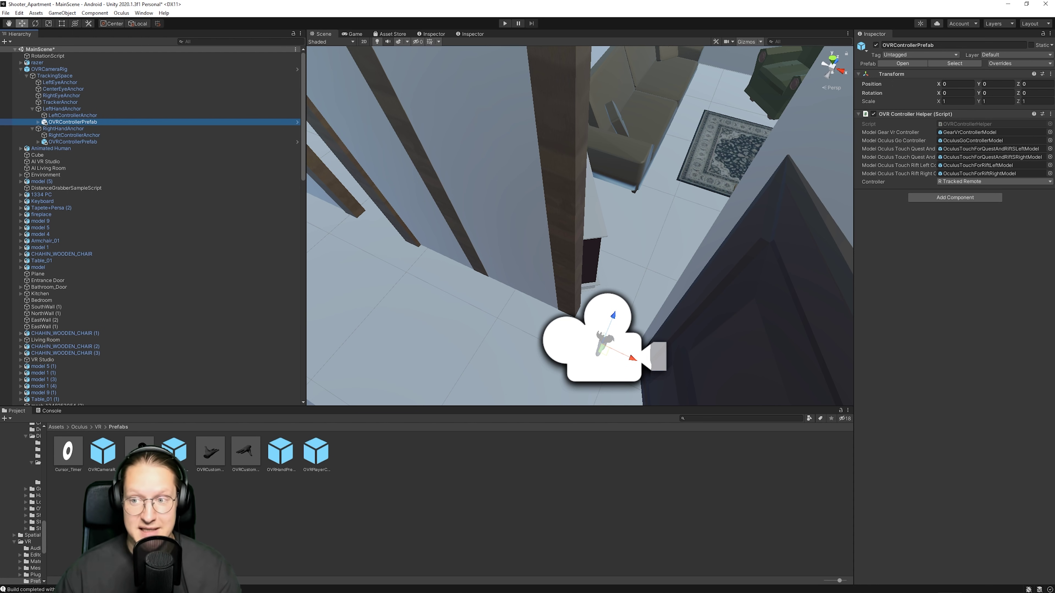
left_click(992, 182)
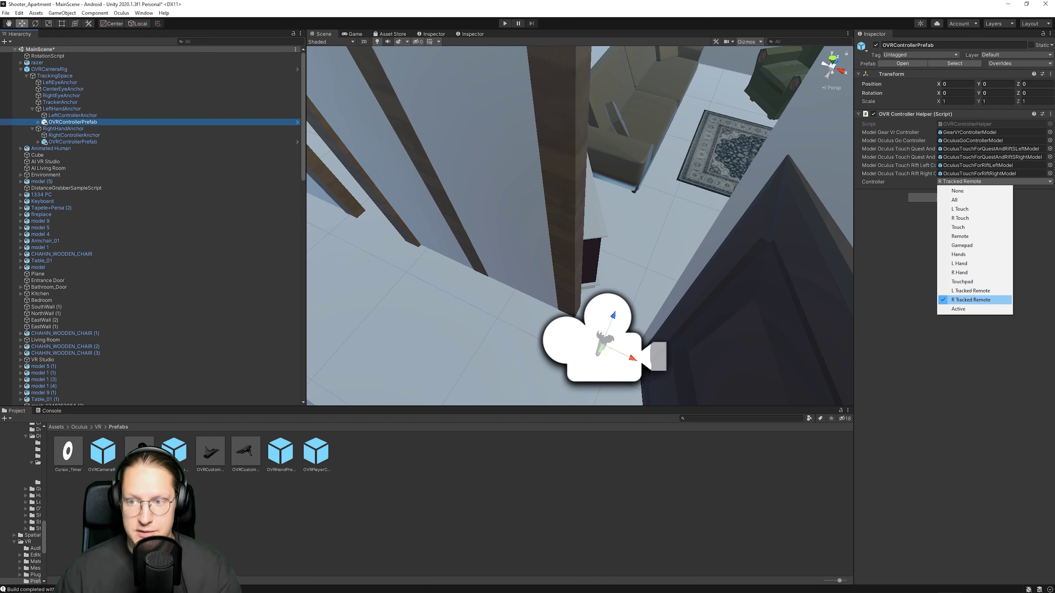
left_click(971, 291)
left_click(992, 182)
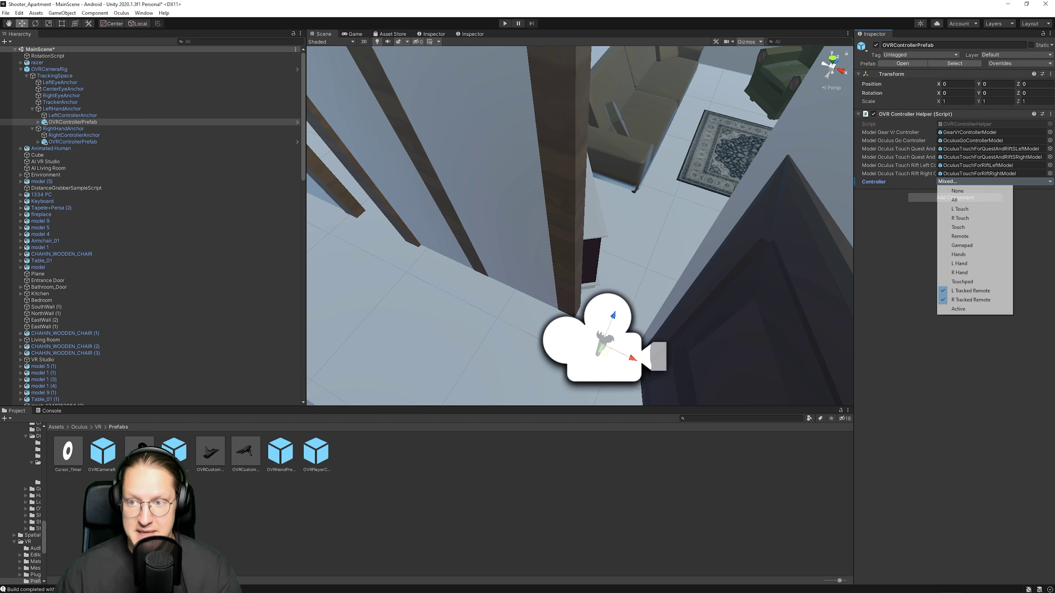
left_click(970, 299)
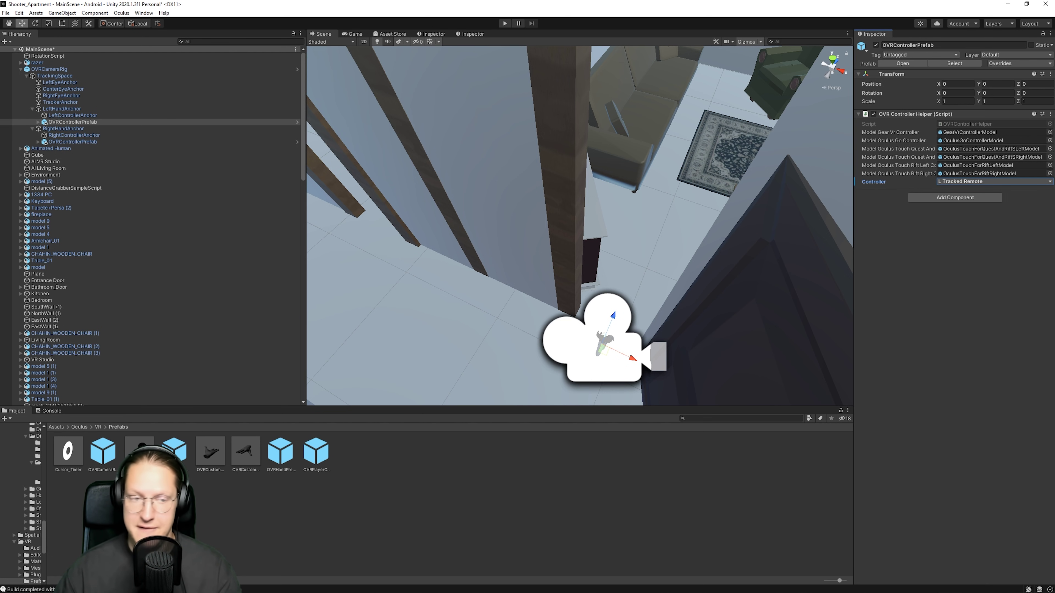
left_click(73, 142)
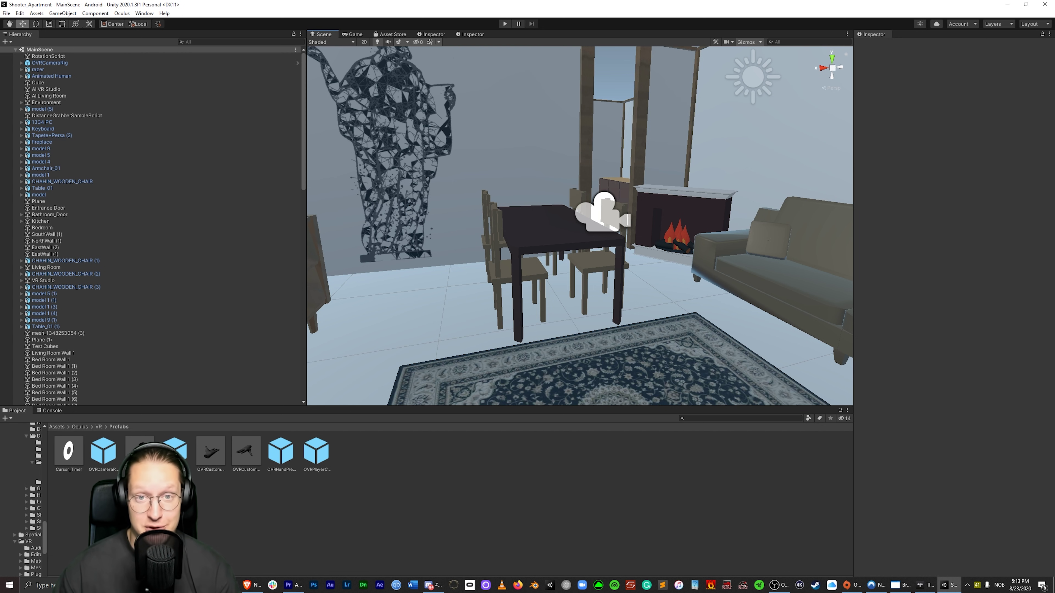
- Open the build settings, view the PC, Mac & Linux Standalone options and select Android as the platform
left_click(7, 13)
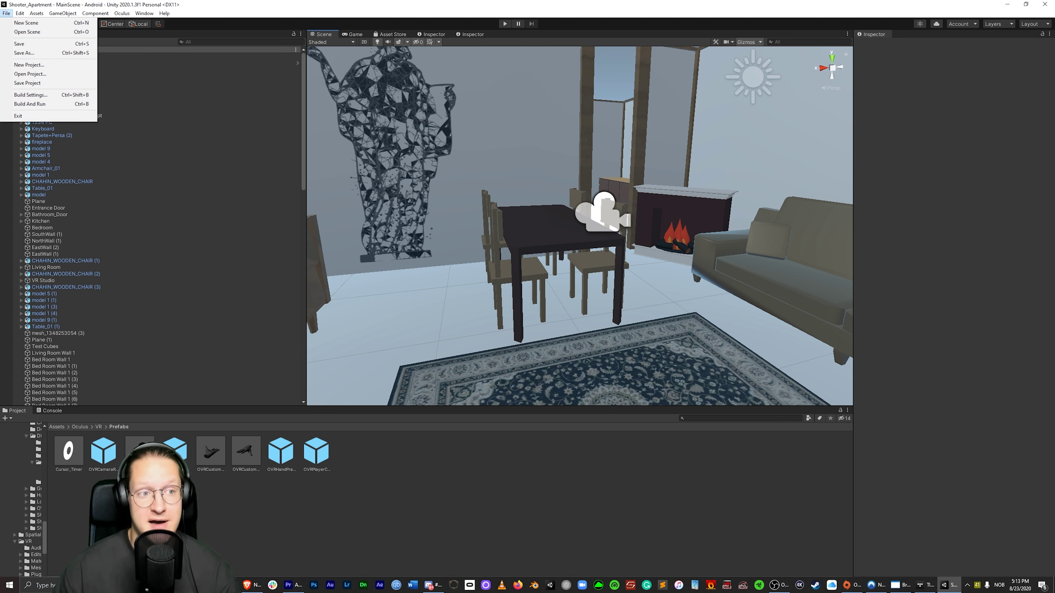
left_click(31, 95)
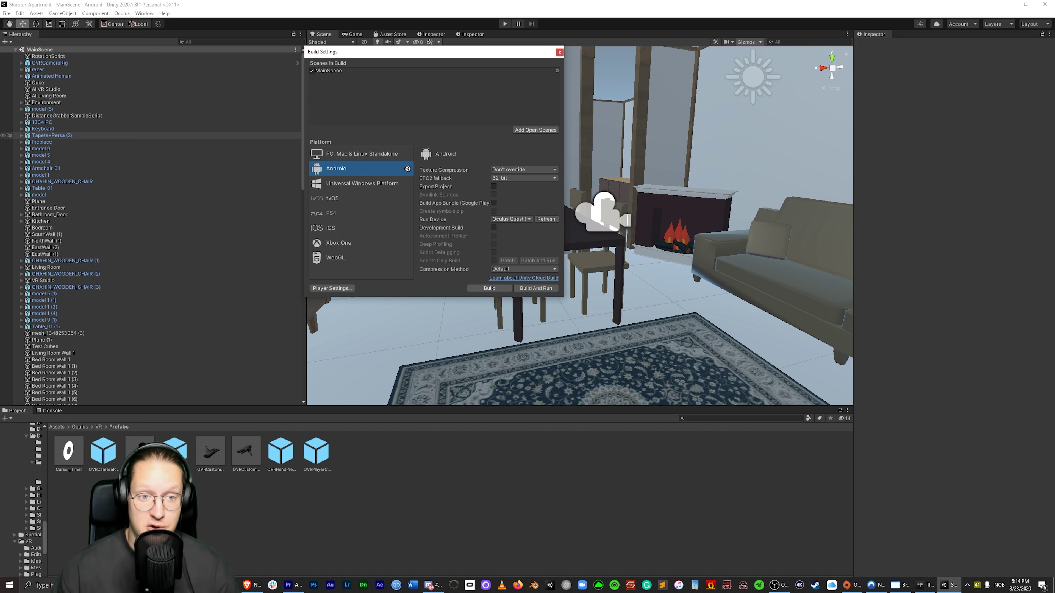
left_click(361, 153)
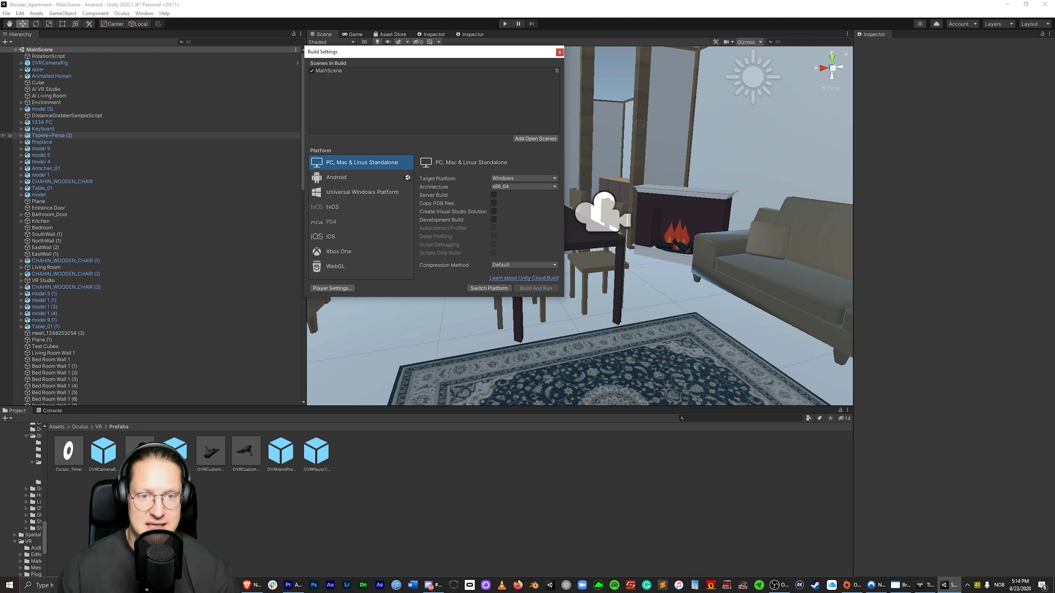
left_click(361, 177)
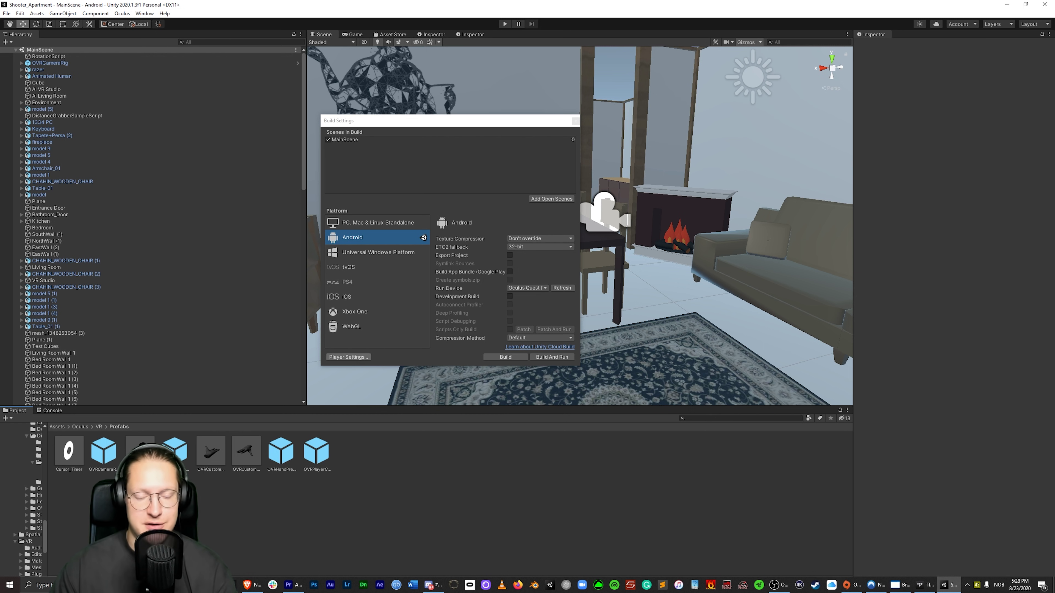
- Check the XR plug-in providers in the project settings and set the Player's minimum API level to Android 6.0 'Marshmallow' (API level 23)
left_click(348, 357)
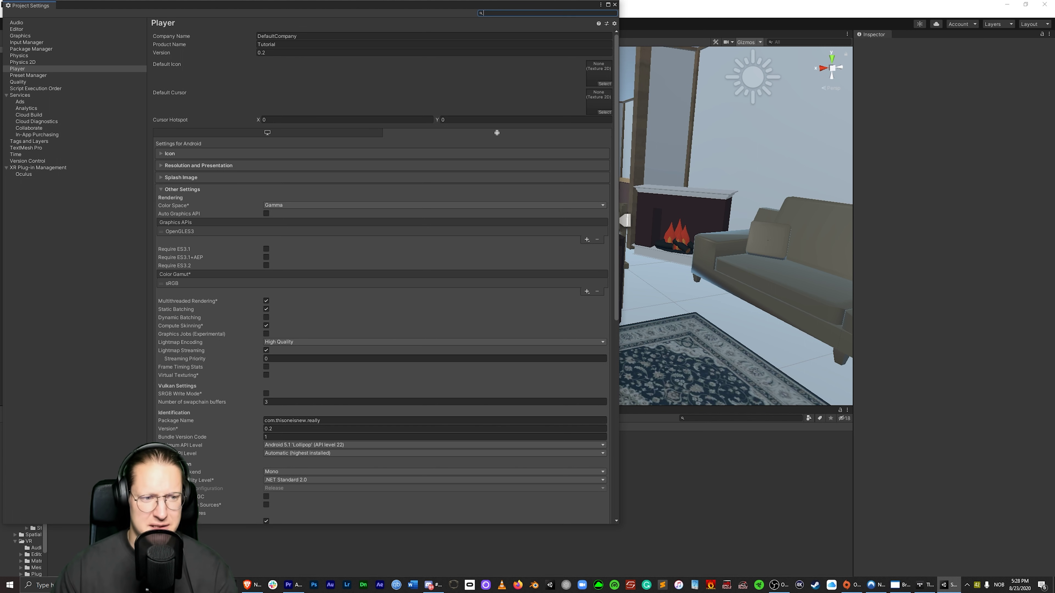
left_click(38, 168)
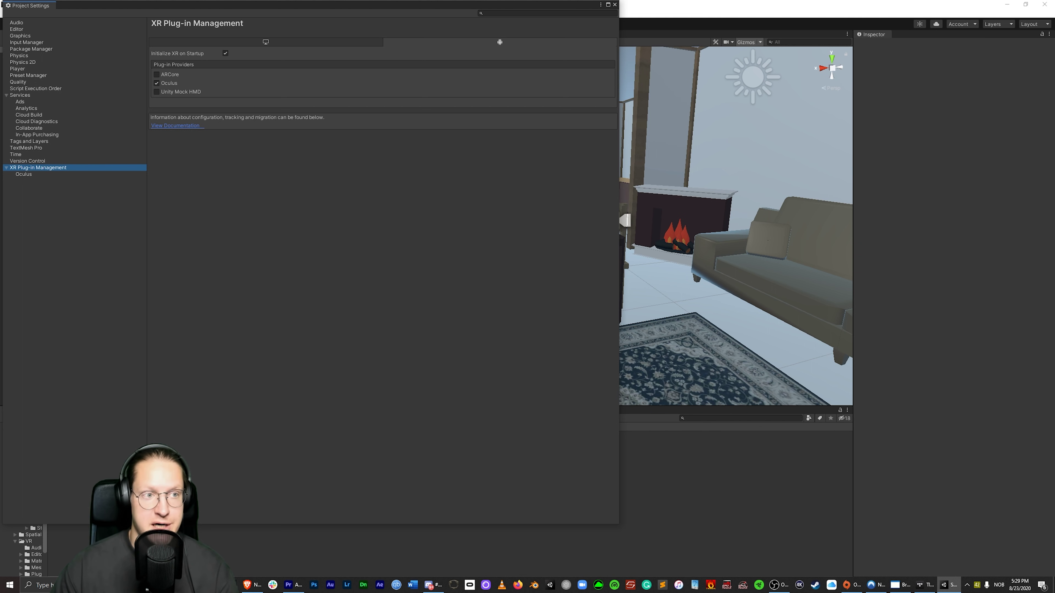
left_click(17, 68)
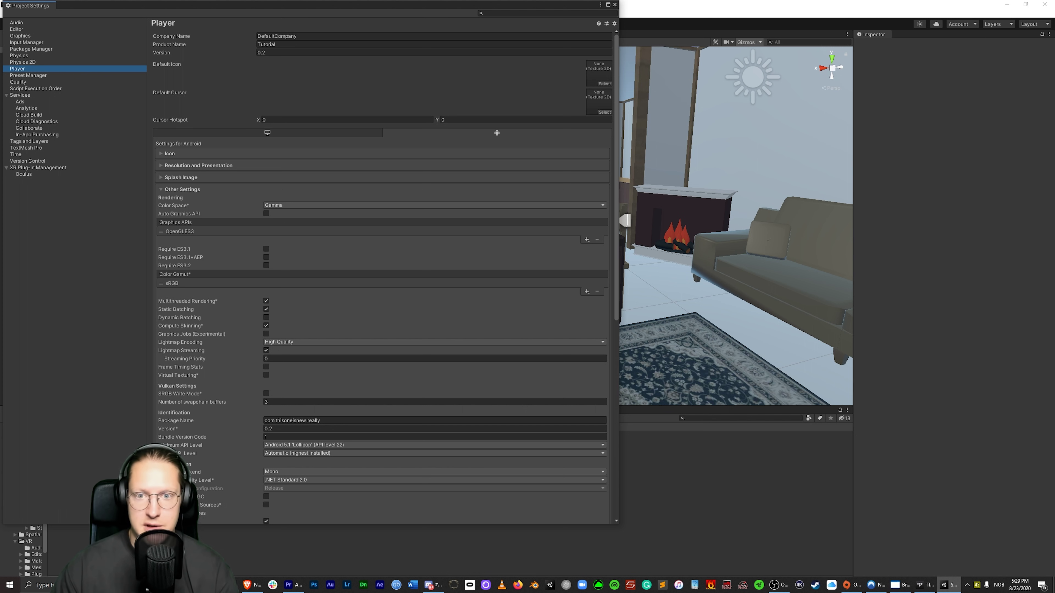
scroll(382, 274, "down", 10)
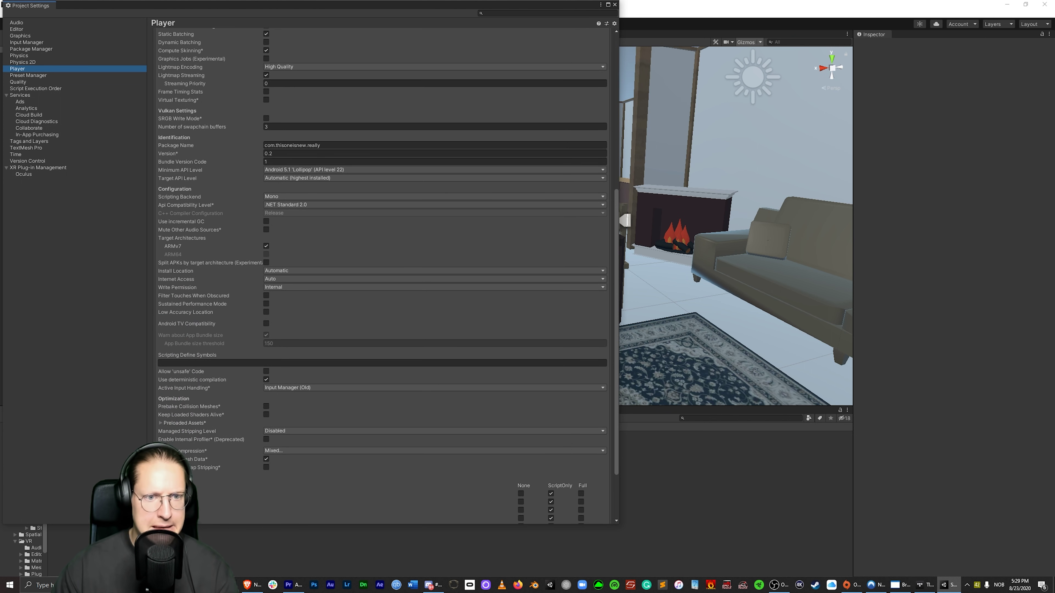
scroll(374, 129, "down", 1)
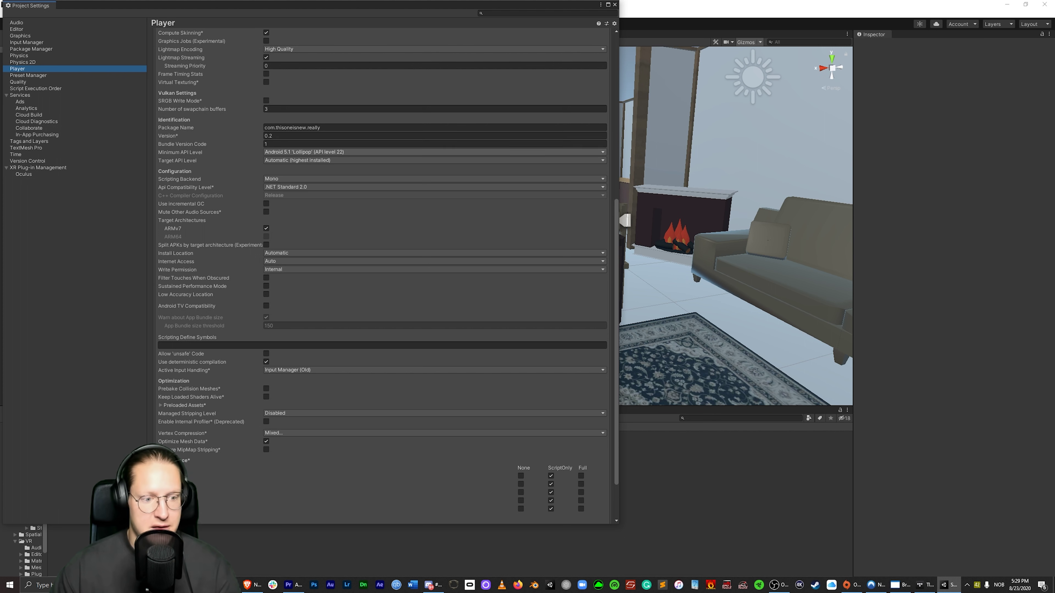
left_click(307, 152)
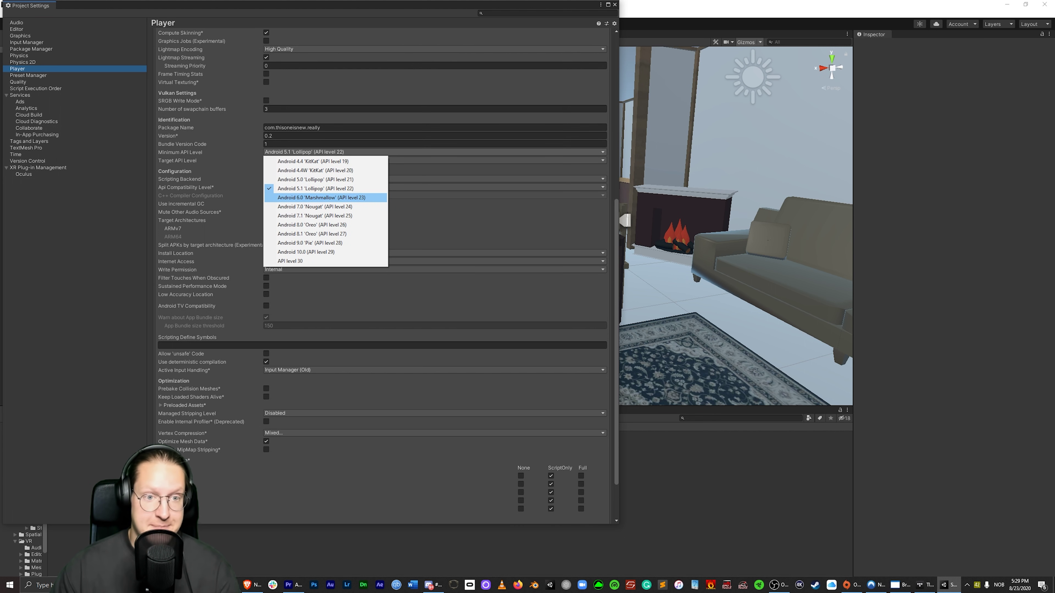
key("Return")
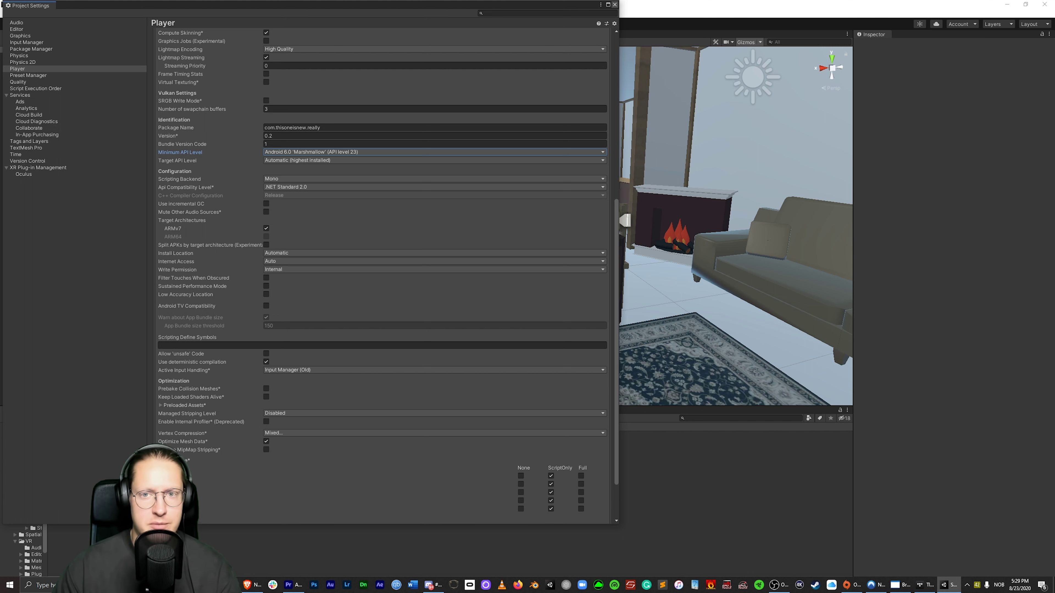
left_click(614, 5)
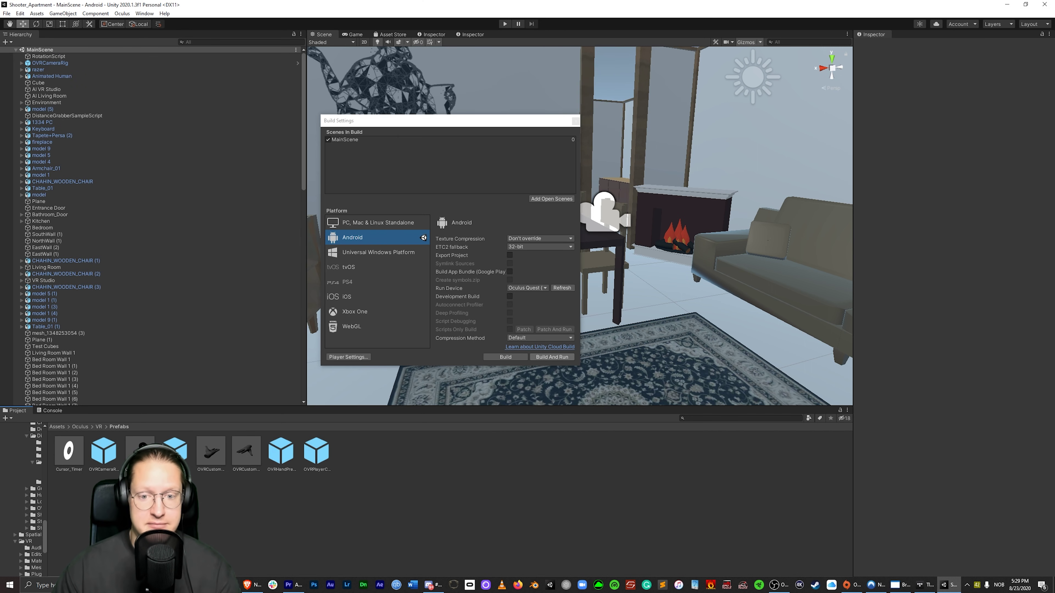
- Build and run the Android app under the file name TUTORIAL in the VR_Apartment_AltVR folder and check the console messages
left_click(552, 357)
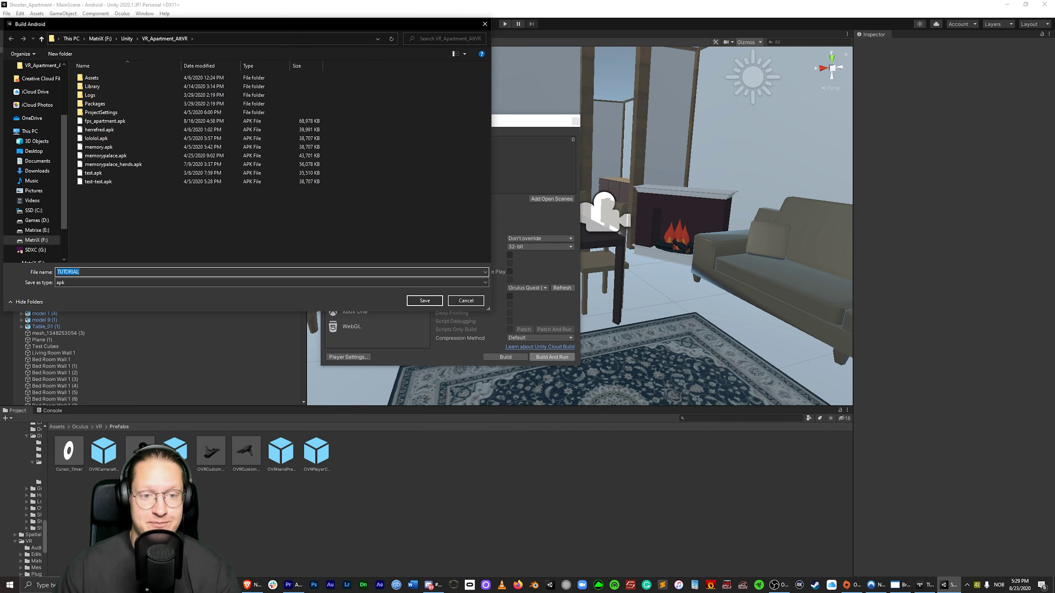
left_click(424, 300)
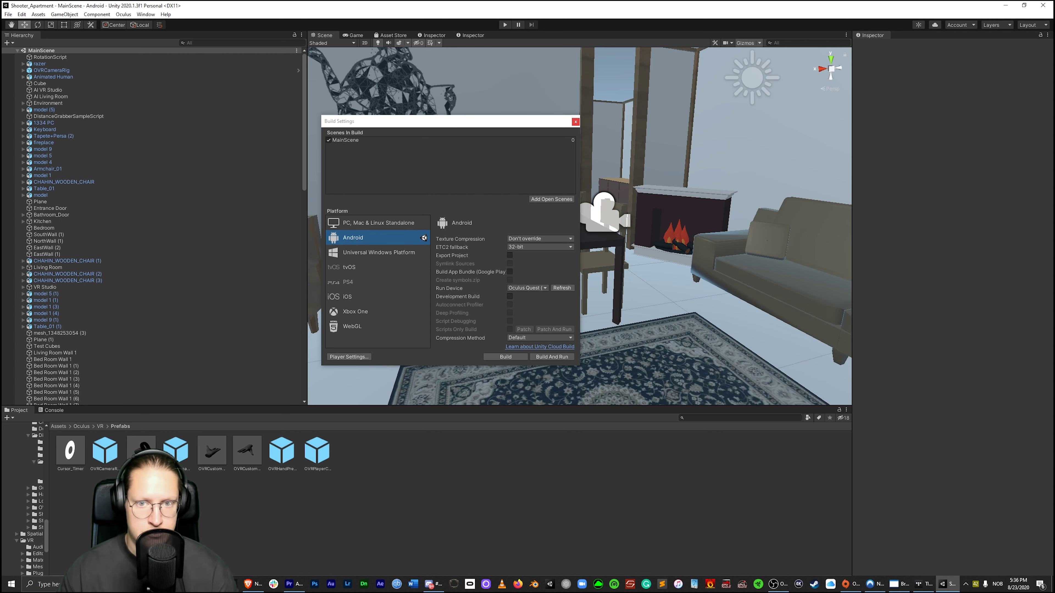
left_click(575, 122)
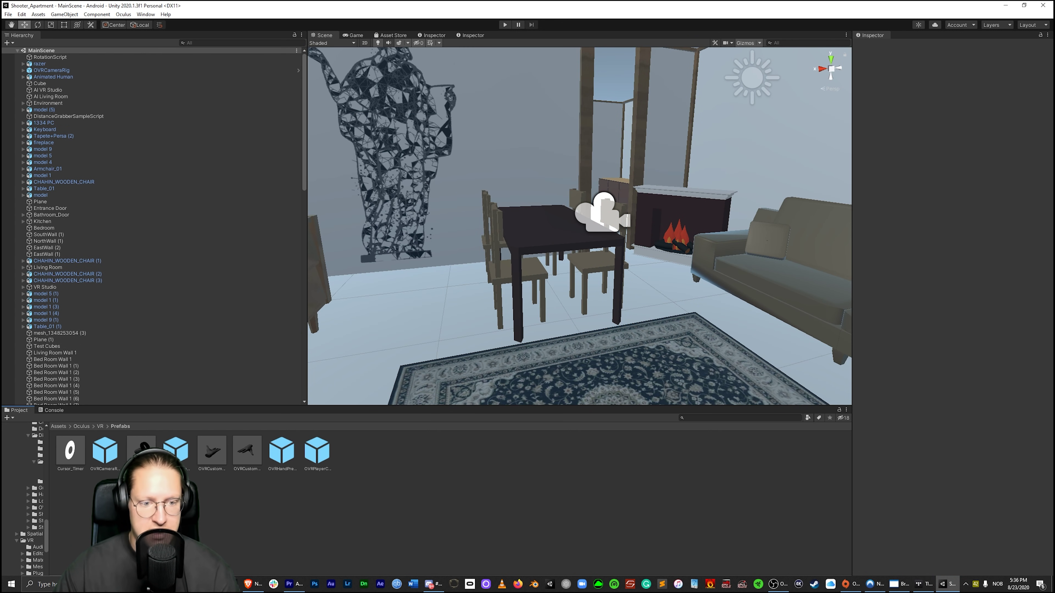
left_click(52, 410)
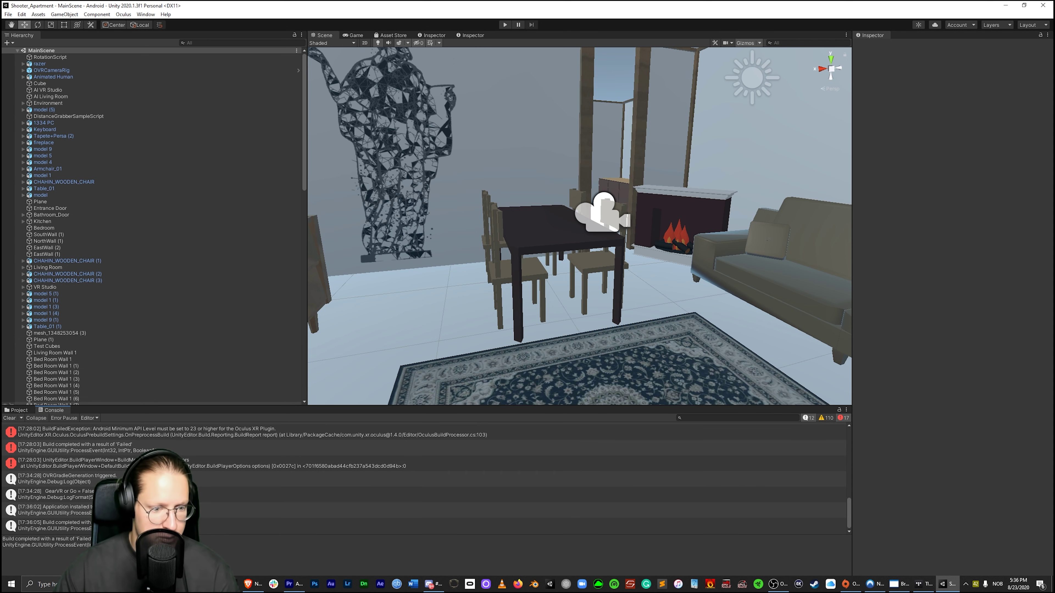
left_click(19, 410)
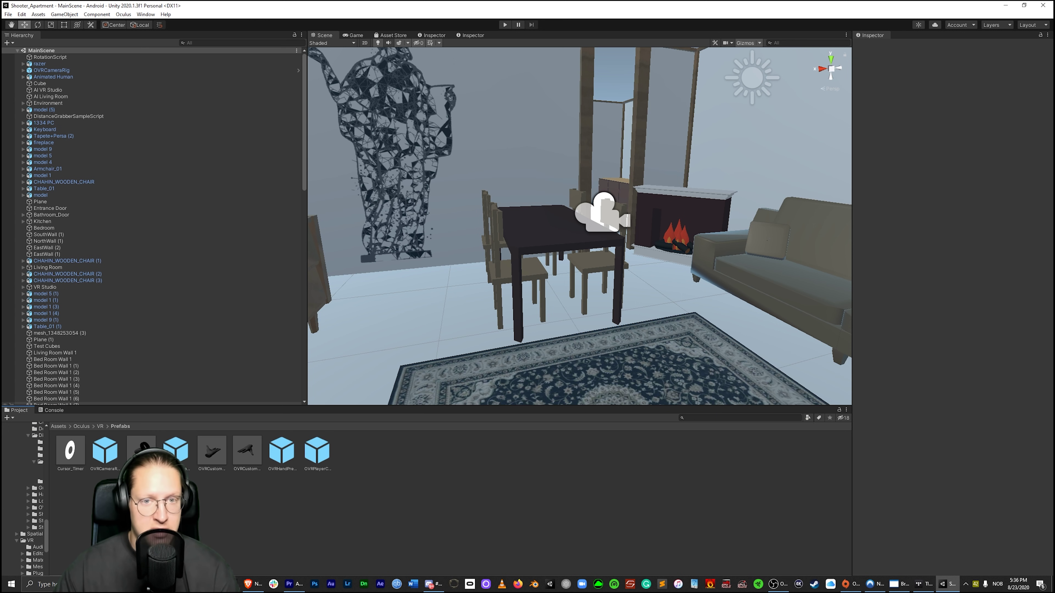